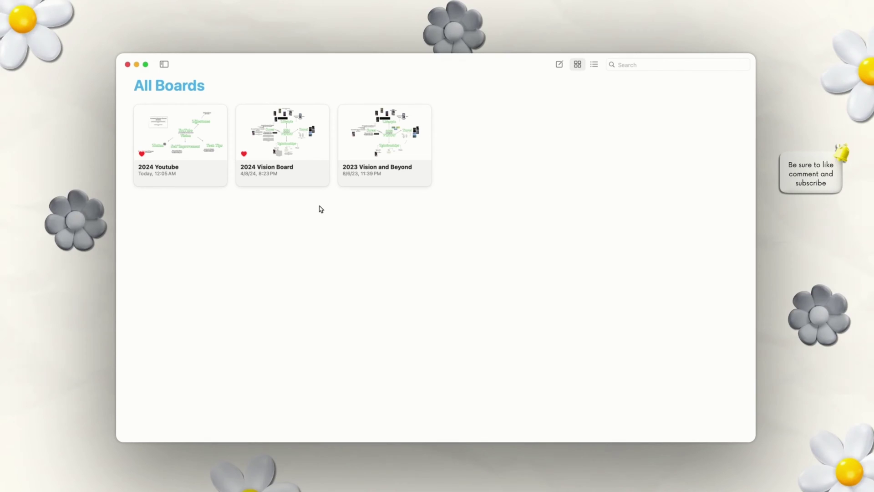
- Open the 2024 Youtube board from All Boards
left_click(203, 156)
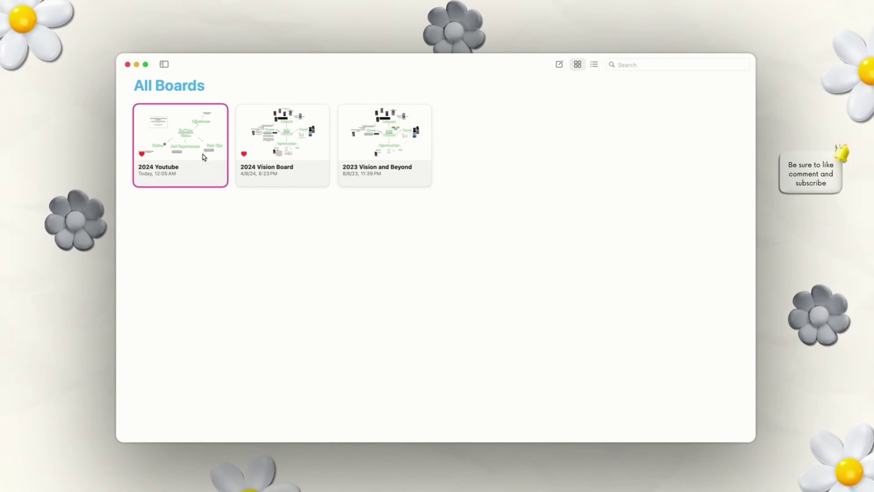
double_click(204, 157)
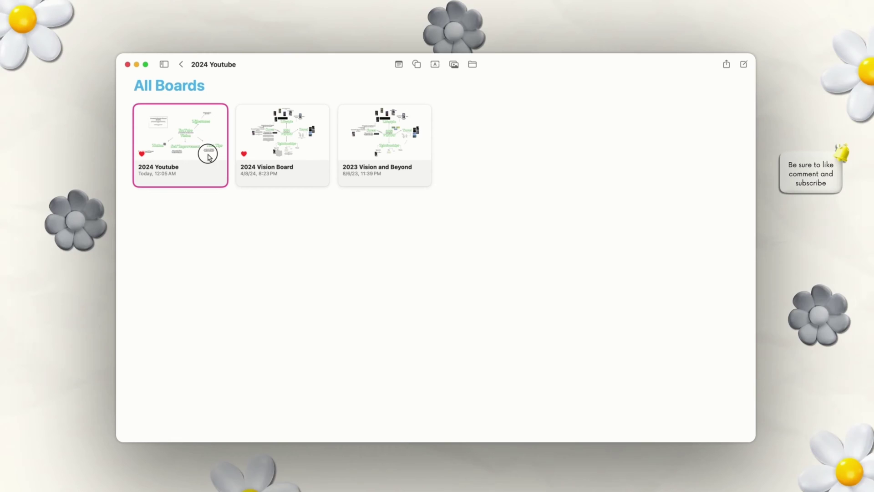
double_click(205, 157)
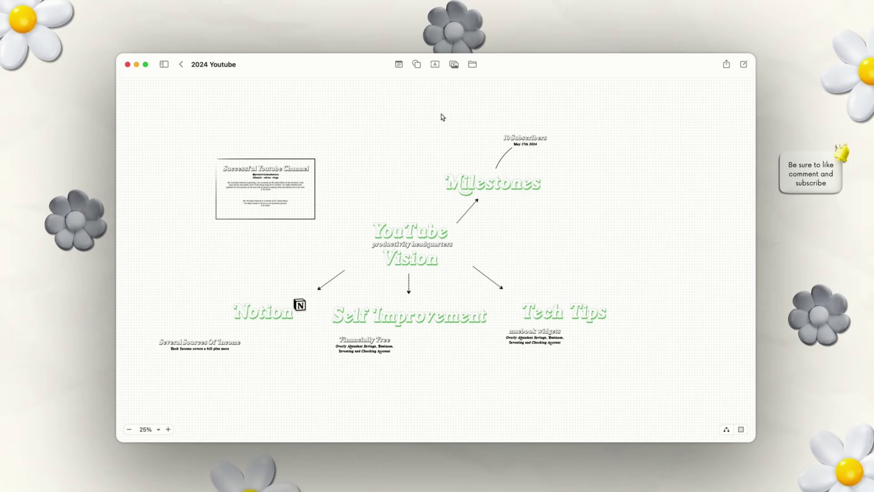
- Look over the board's layout of headings, arrows and notes around the YouTube Vision title
scroll(375, 253, "up", 3)
left_click(375, 253)
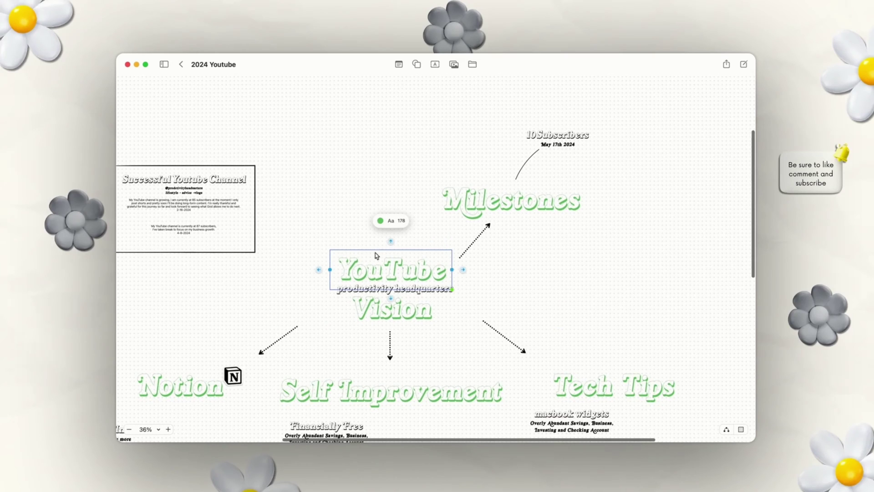
left_click(336, 197)
scroll(336, 200, "up", 2)
scroll(336, 201, "left", 2)
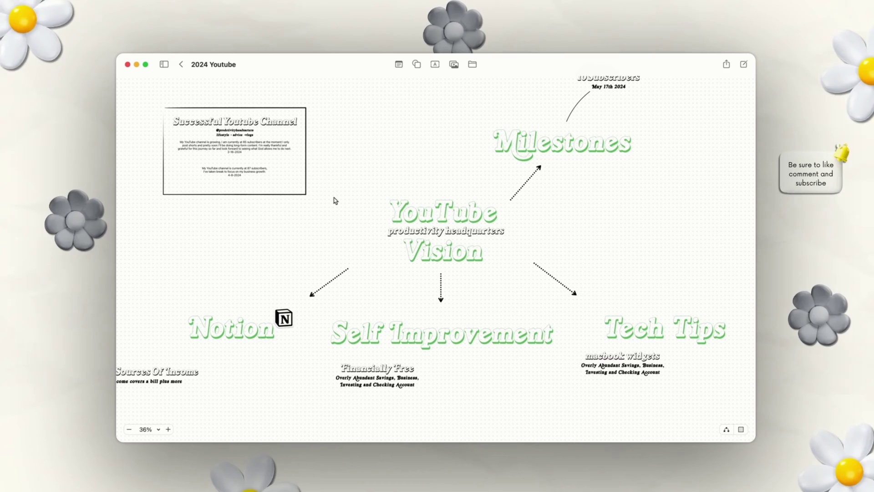
scroll(336, 200, "right", 2)
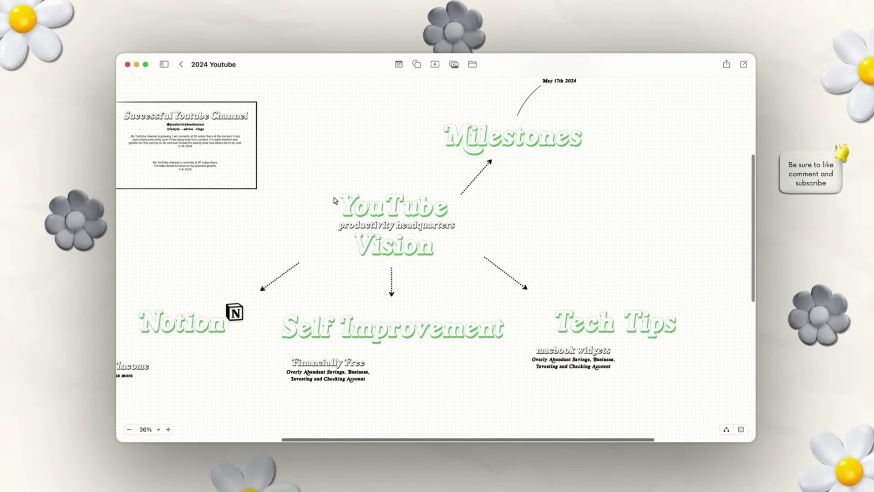
scroll(336, 201, "left", 10)
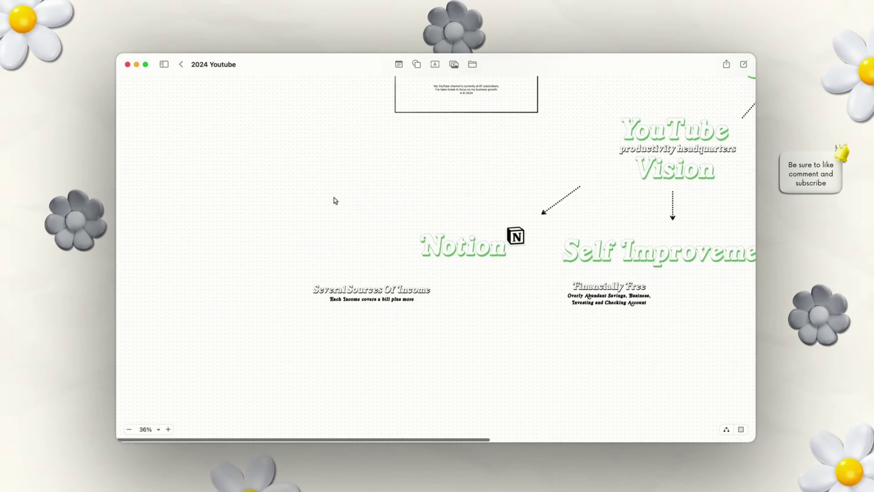
scroll(336, 201, "down", 3)
scroll(539, 203, "down", 5)
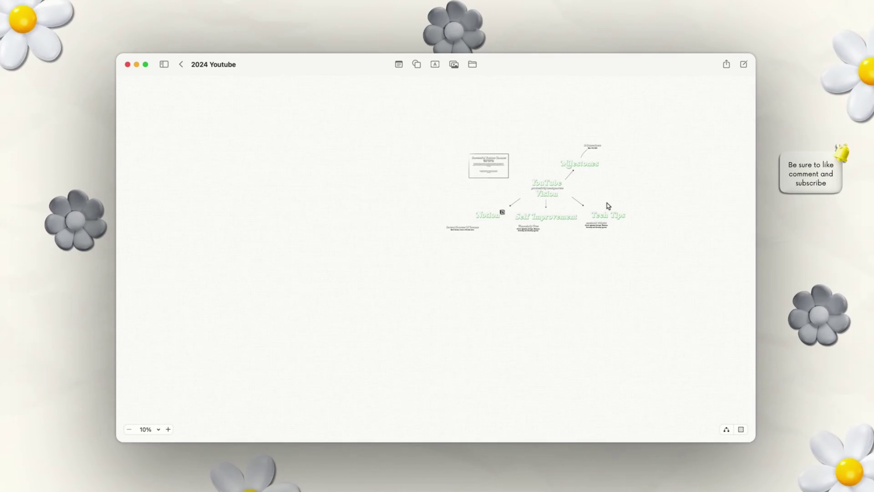
scroll(653, 227, "down", 5)
scroll(653, 227, "up", 5)
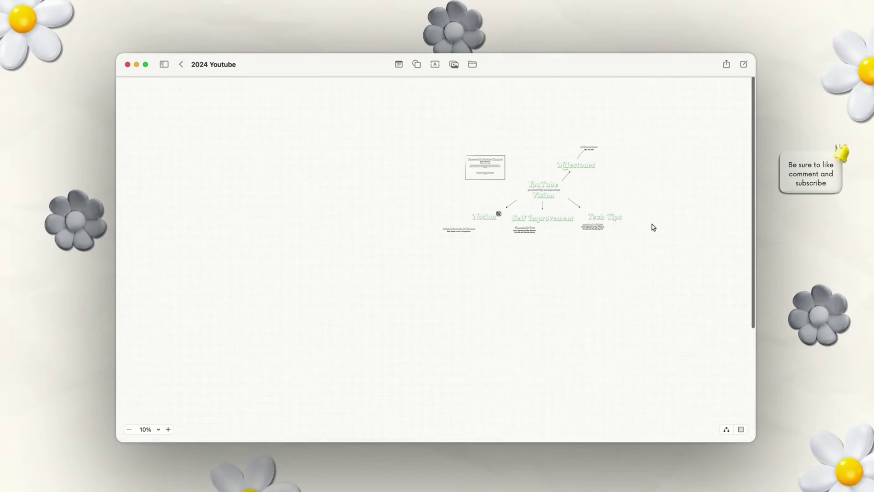
scroll(549, 170, "up", 5)
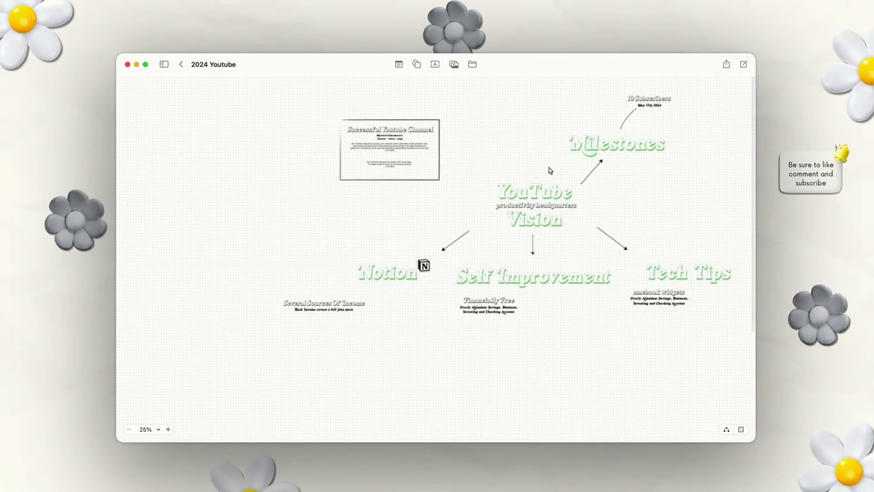
scroll(307, 152, "up", 3)
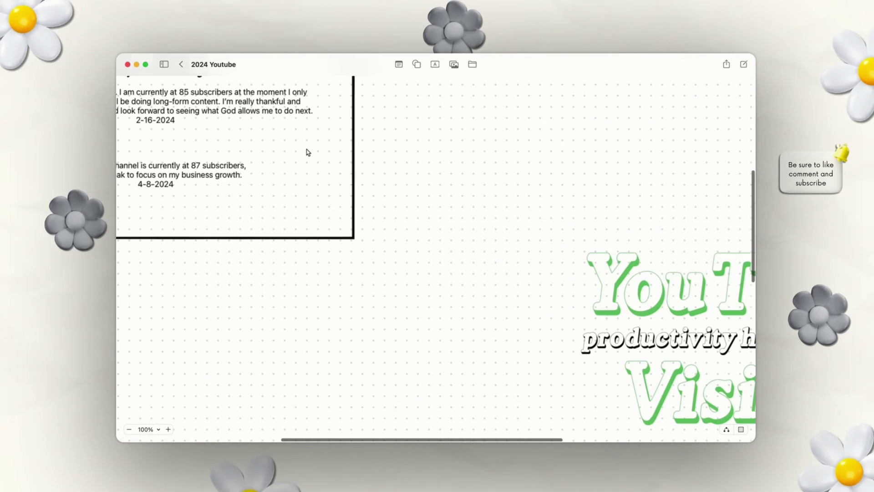
- Examine the dated notes inside the Successful Youtube Channel box
left_click(231, 186)
scroll(241, 259, "left", 3)
scroll(236, 249, "up", 3)
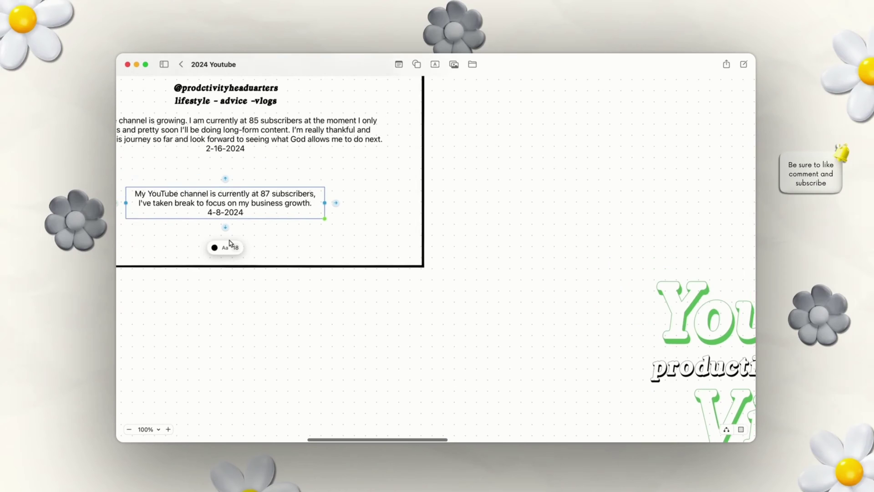
scroll(230, 244, "down", 2)
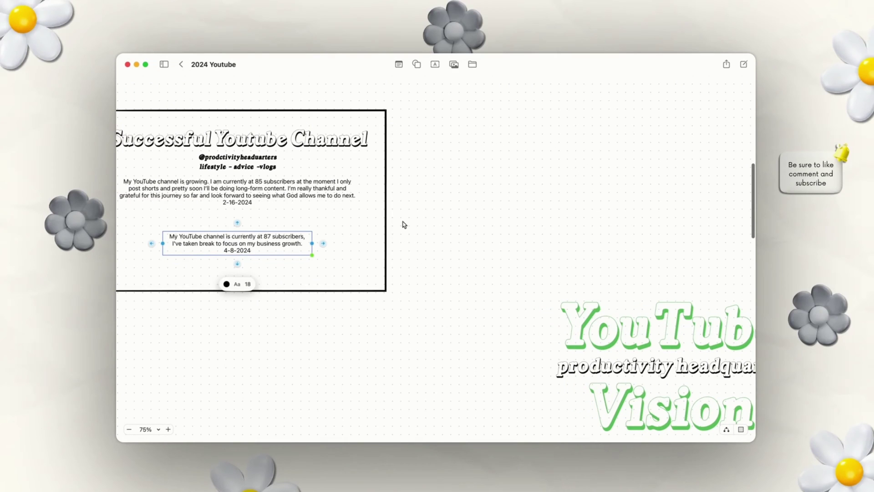
scroll(402, 226, "down", 4)
left_click(444, 251)
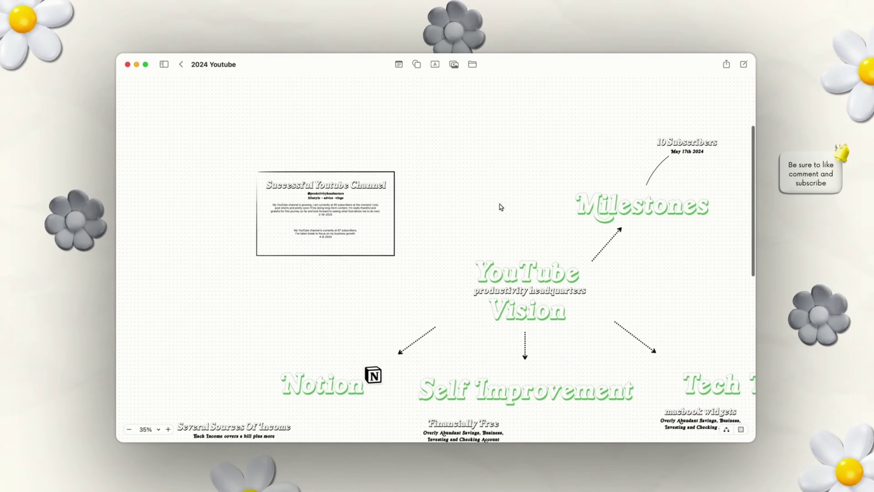
- Inspect the custom-font text of the YouTube, Milestones and Vision headings
scroll(501, 206, "right", 4)
scroll(501, 205, "down", 2)
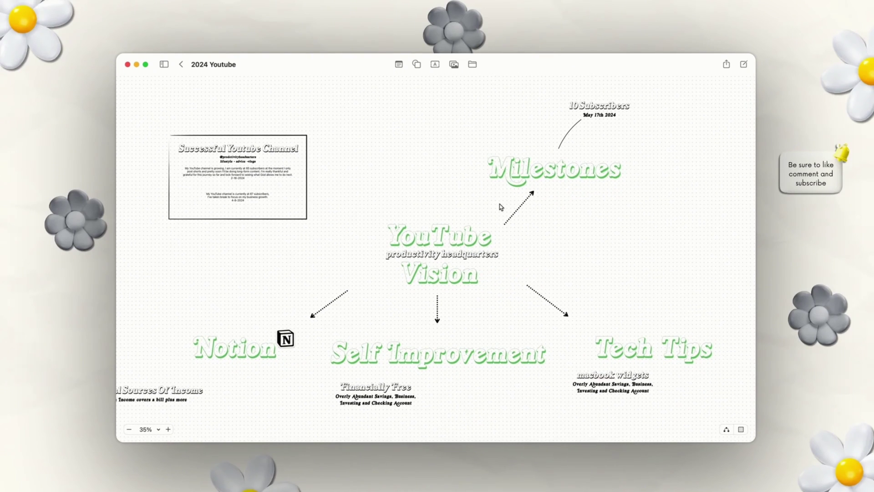
left_click(484, 243)
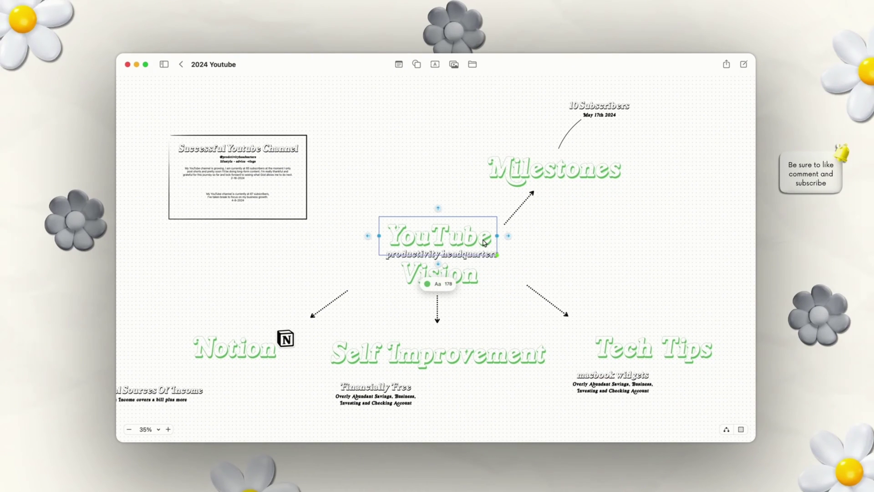
left_click(569, 165)
left_click(457, 275)
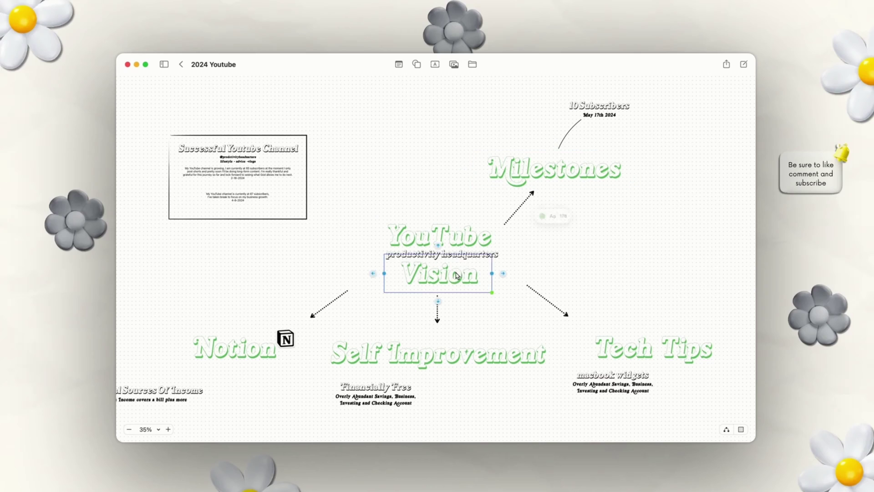
left_click(439, 239)
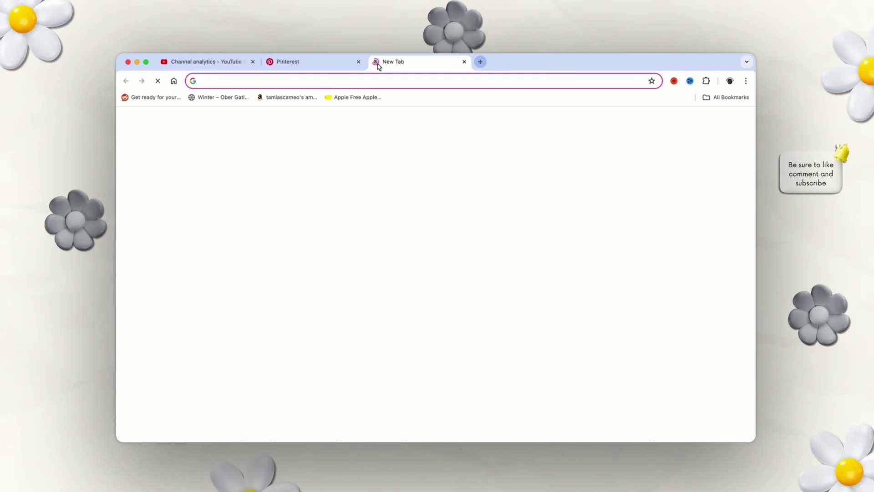
- Switch to Chrome, search the web for dafont and open the DaFont website
type("dafont")
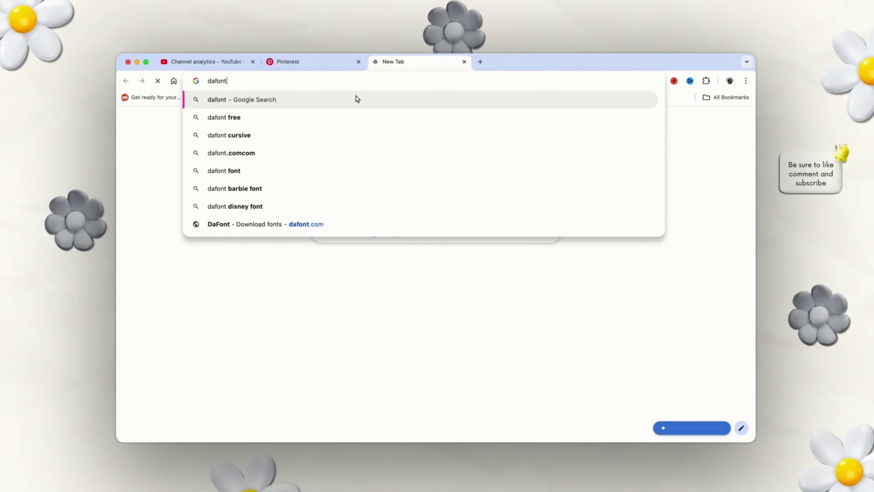
key("Return")
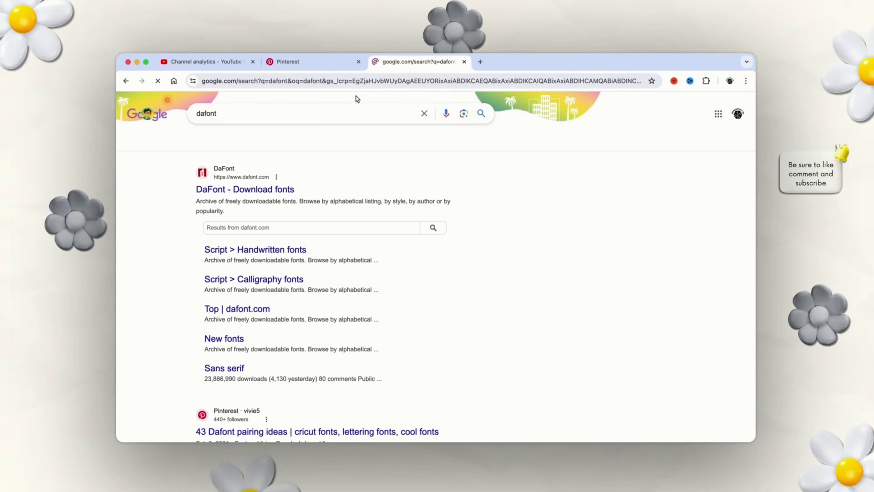
left_click(246, 191)
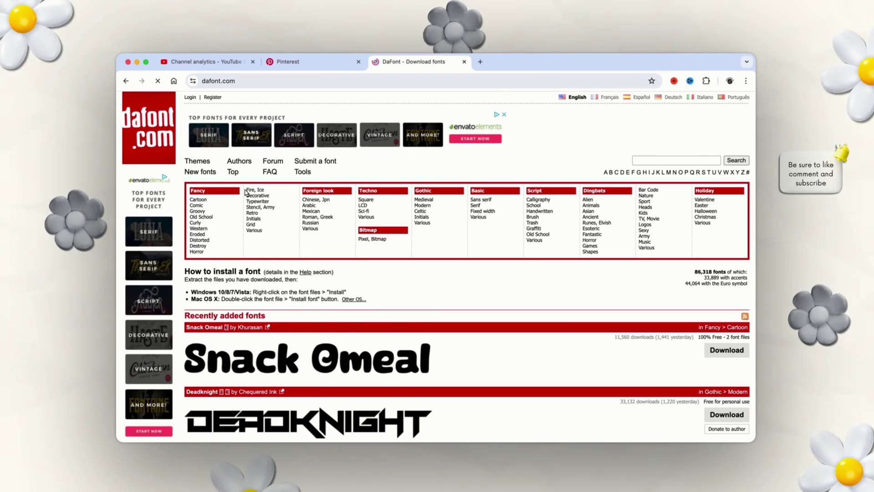
- Browse the recently added fonts, download the Snack Omeal font and show the recent downloads
scroll(245, 191, "down", 5)
scroll(245, 191, "down", 4)
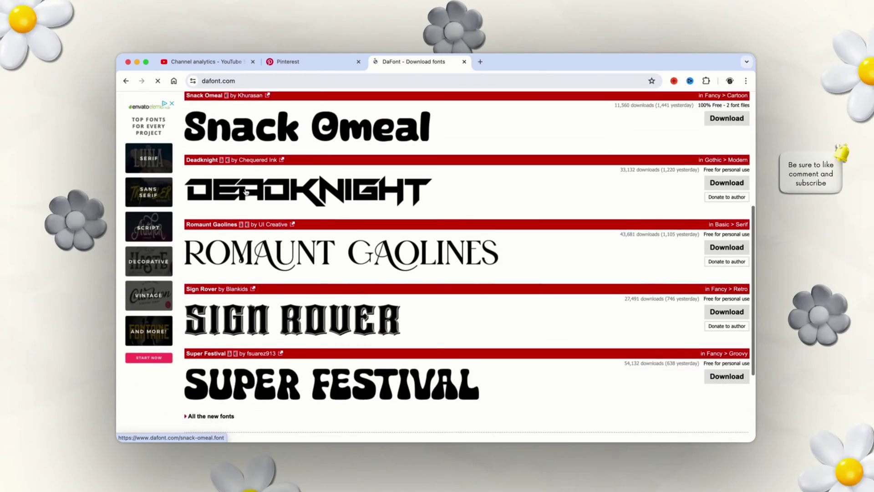
scroll(245, 191, "up", 8)
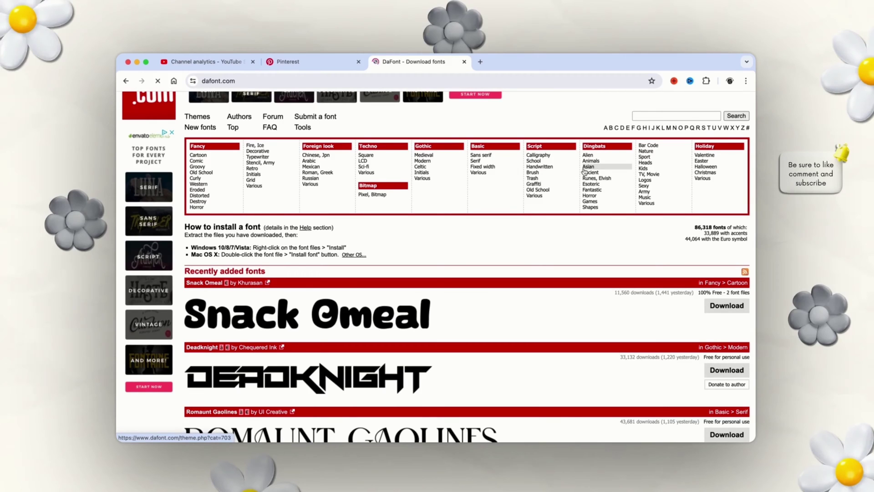
scroll(537, 228, "up", 2)
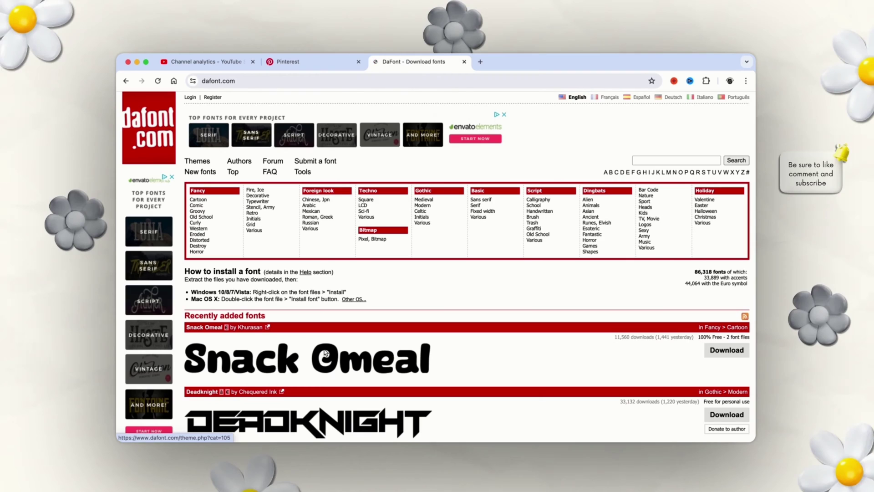
left_click(735, 352)
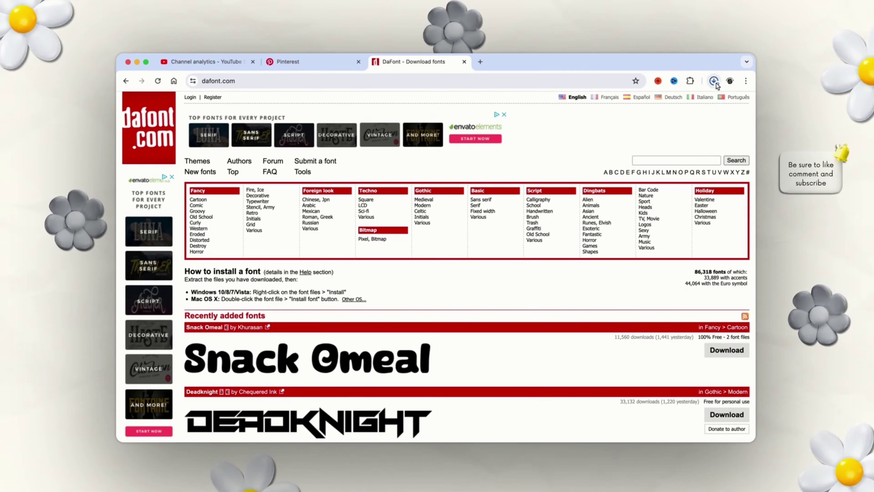
left_click(714, 81)
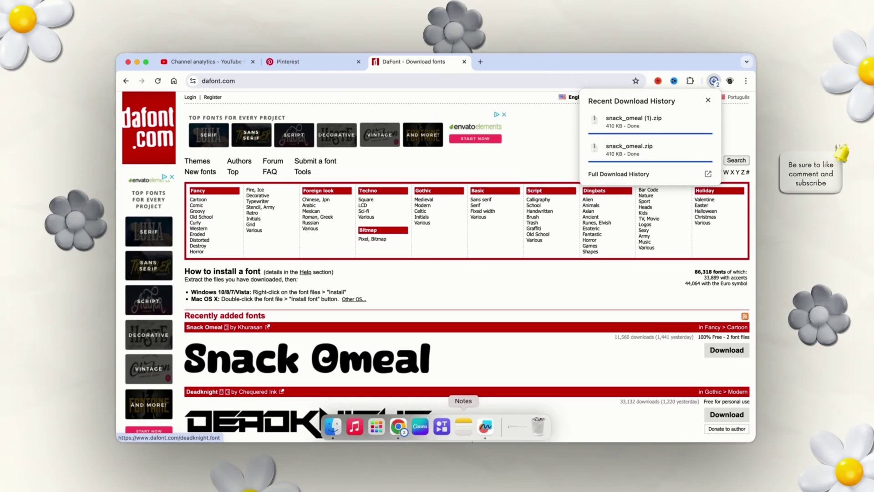
- Switch to Finder, extract snack_omeal.zip in Downloads and open the extracted snack_omeal folder
left_click(337, 428)
double_click(406, 178)
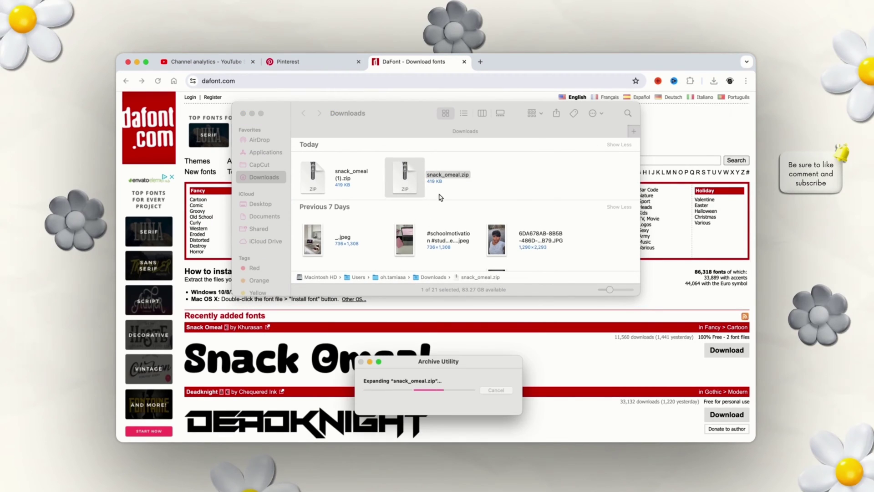
left_click(307, 180)
double_click(308, 180)
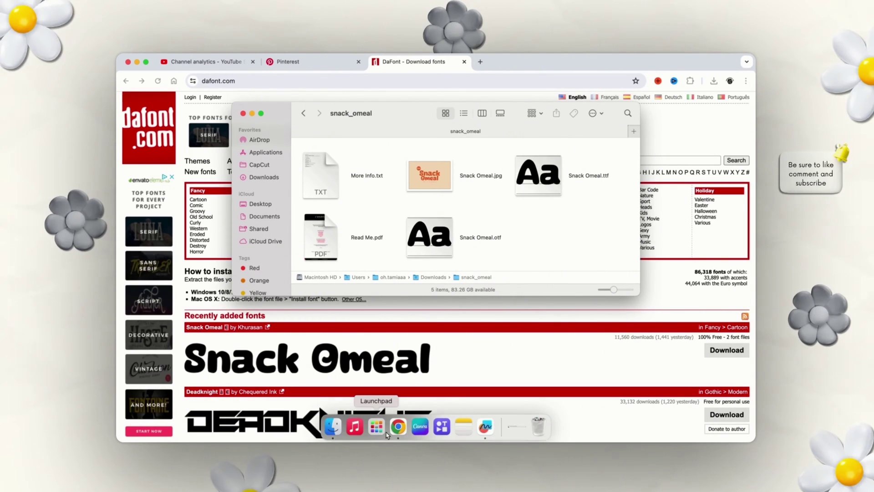
- Install the Regular style of Snack Omeal.ttf with Font Book and close the font library window
left_click(376, 426)
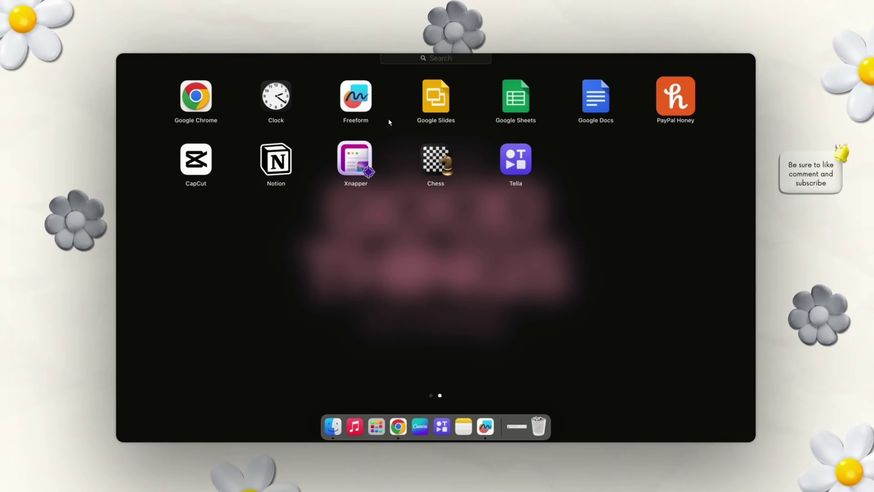
left_click(423, 58)
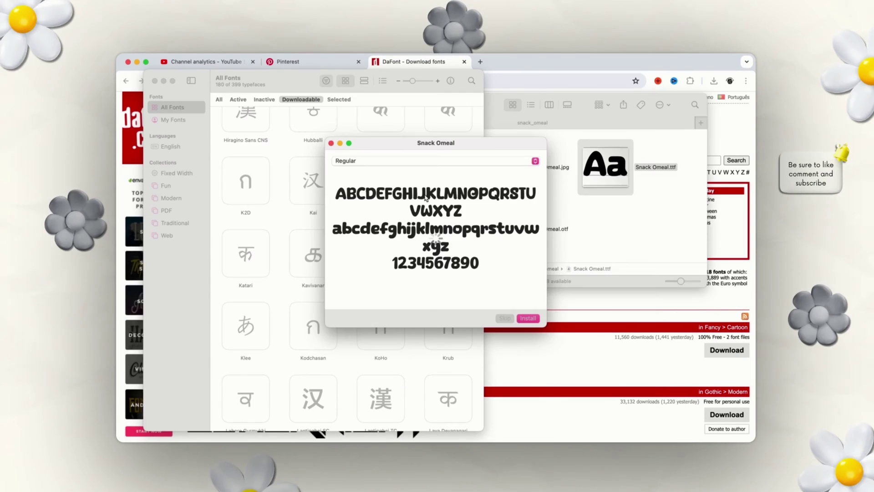
left_click(503, 161)
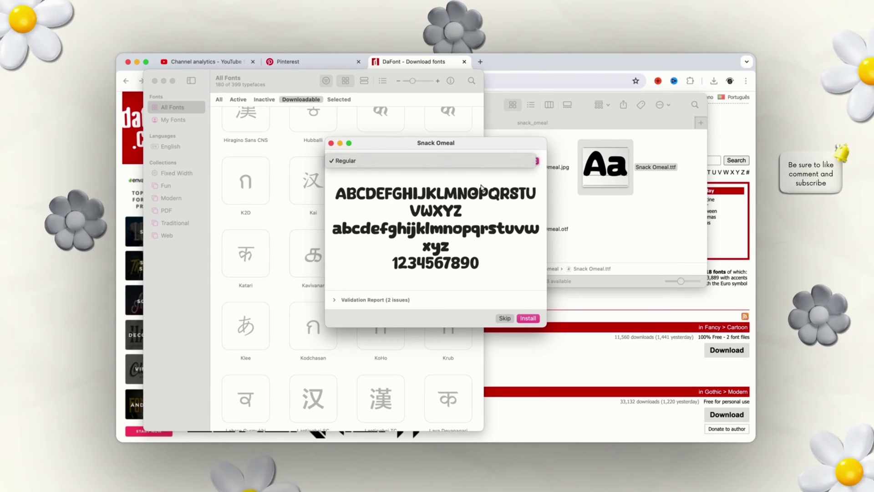
left_click(482, 160)
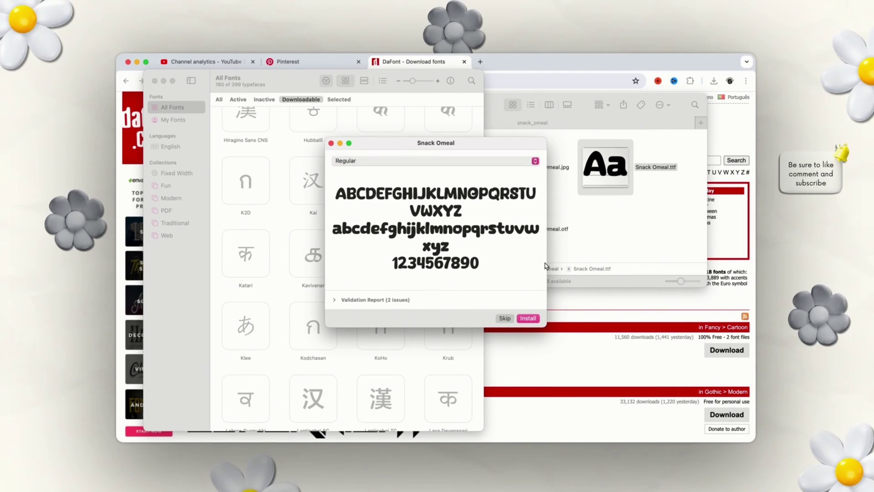
left_click(525, 319)
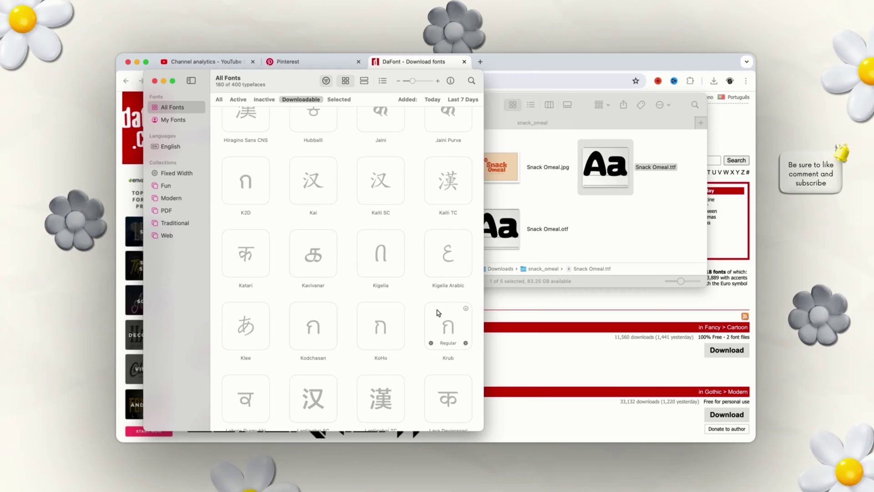
scroll(410, 234, "up", 2)
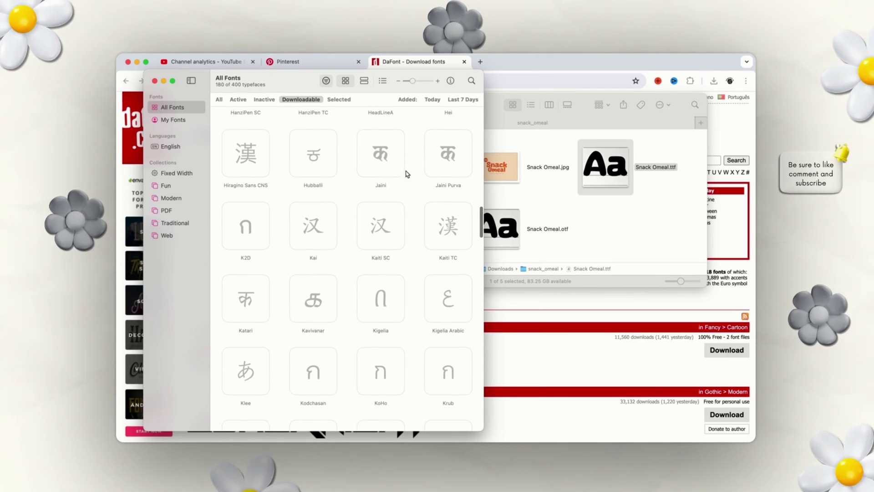
left_click(155, 81)
mouse_move(398, 432)
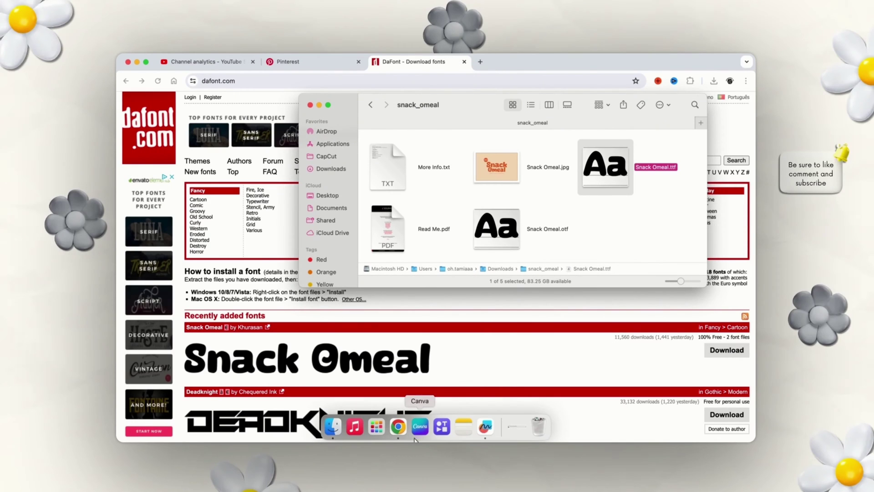
- Switch to Freeform, select the YouTube heading's text and open its font settings
left_click(486, 428)
left_click(451, 240)
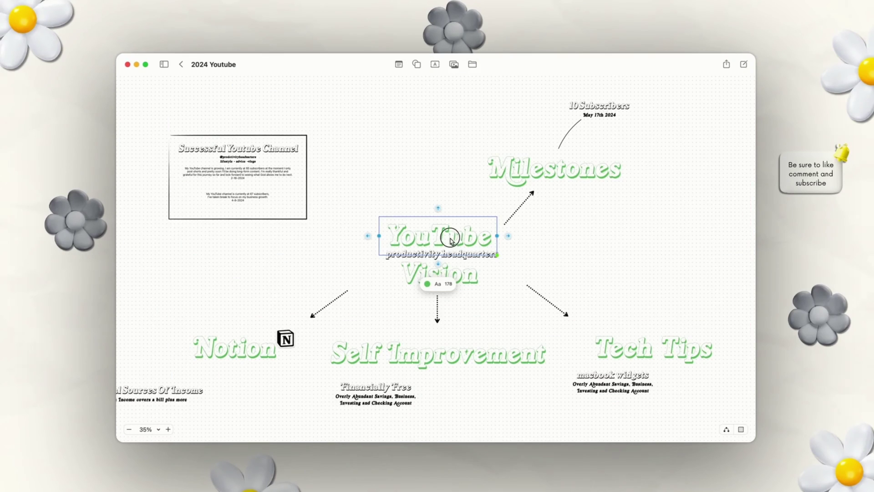
double_click(451, 240)
left_click(465, 268)
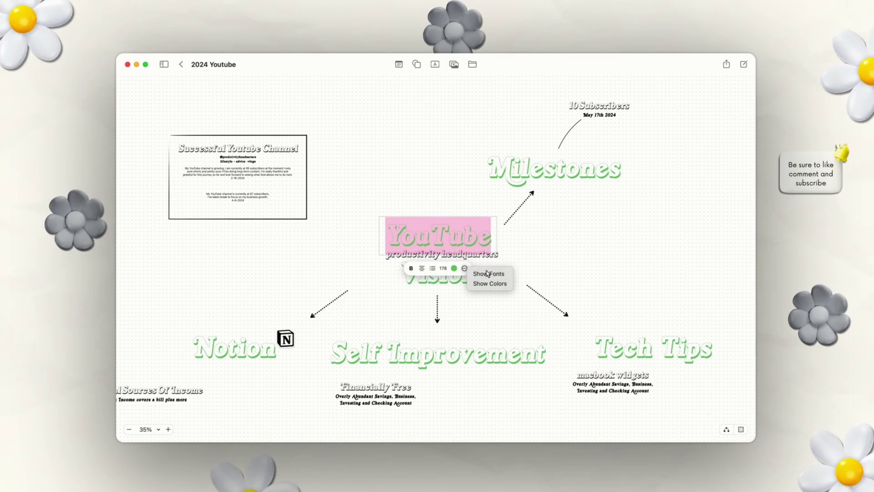
left_click(487, 273)
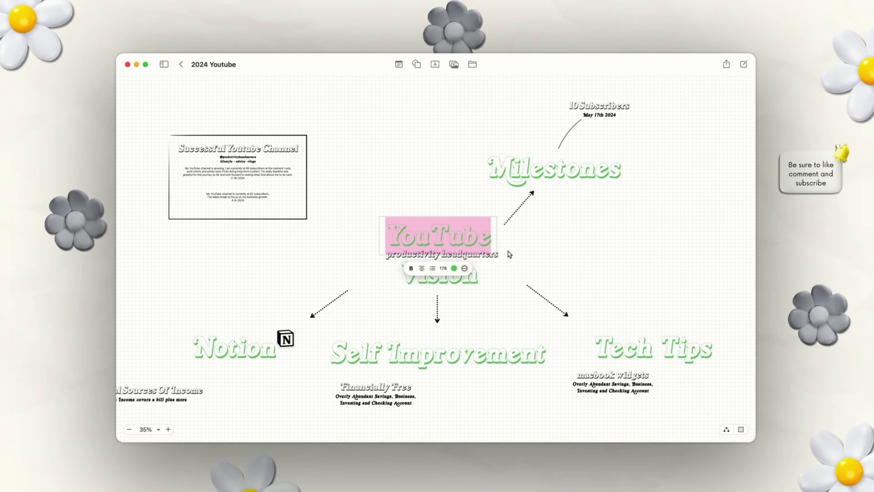
left_click(464, 268)
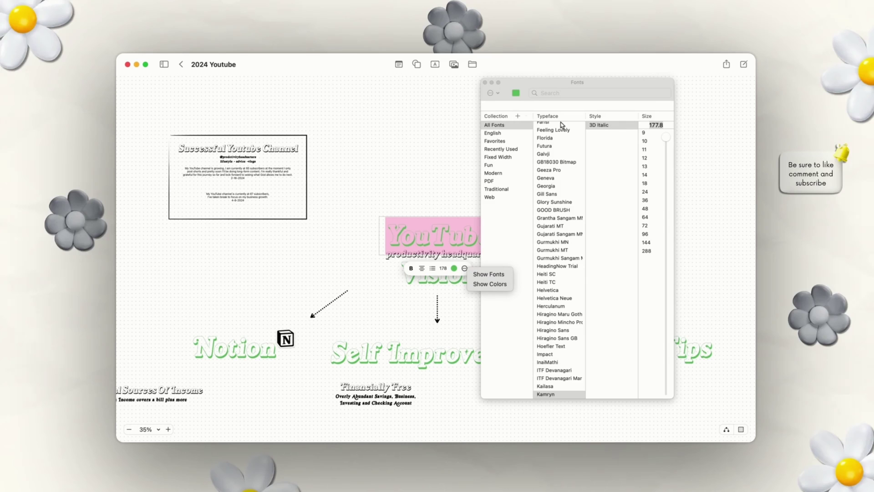
- Search the fonts for "sna", try the Snack Omeal typeface on the YouTube heading and undo the font change
left_click(587, 98)
left_click(584, 93)
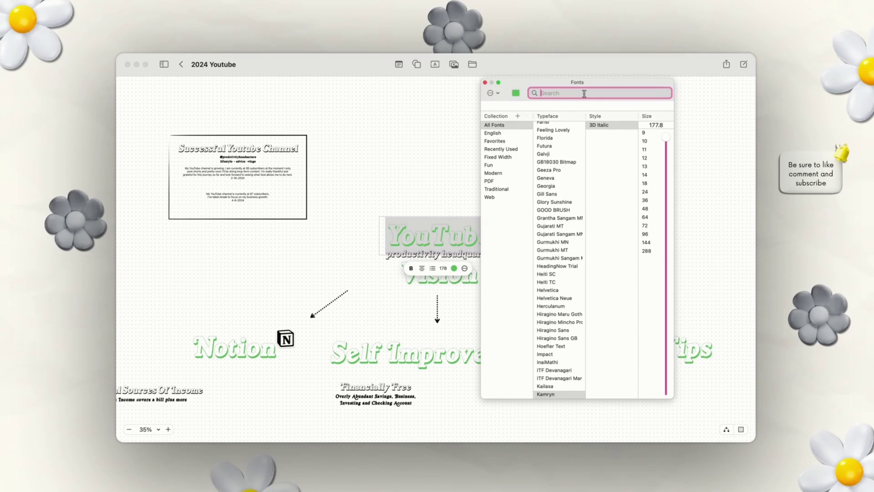
type("sna")
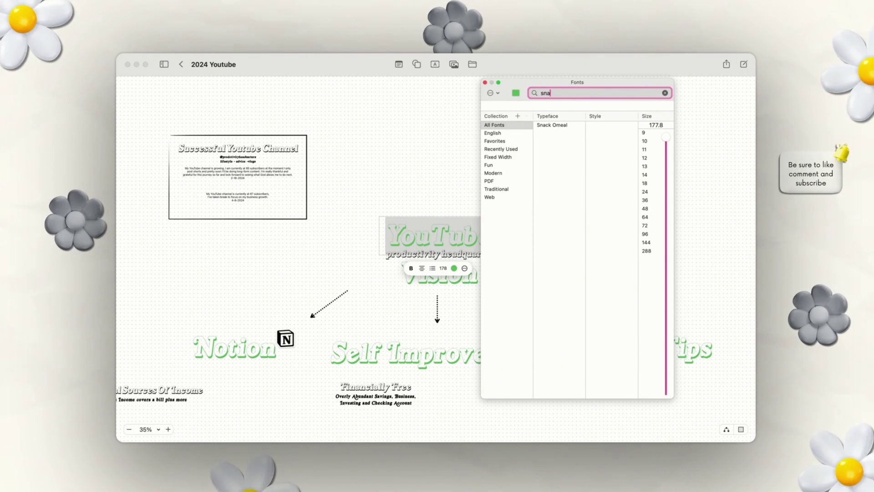
left_click(572, 127)
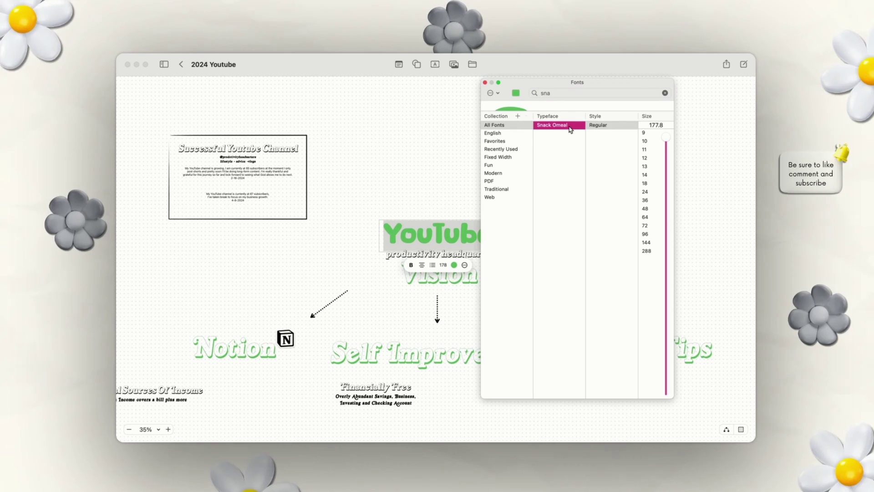
left_click(467, 108)
left_click(485, 82)
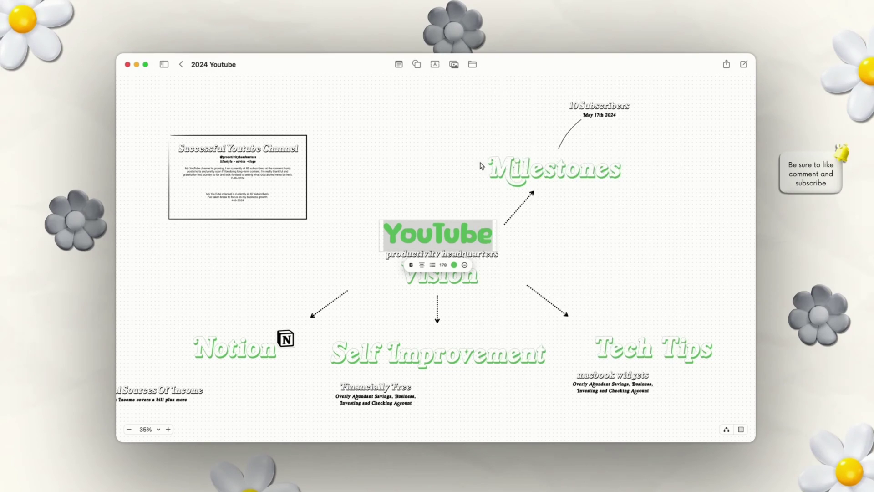
left_click(473, 182)
left_click(430, 204)
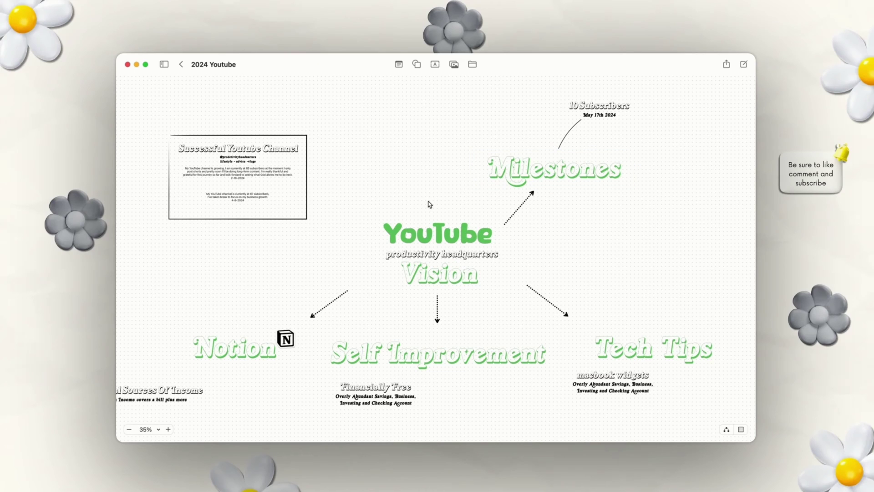
key("super+z")
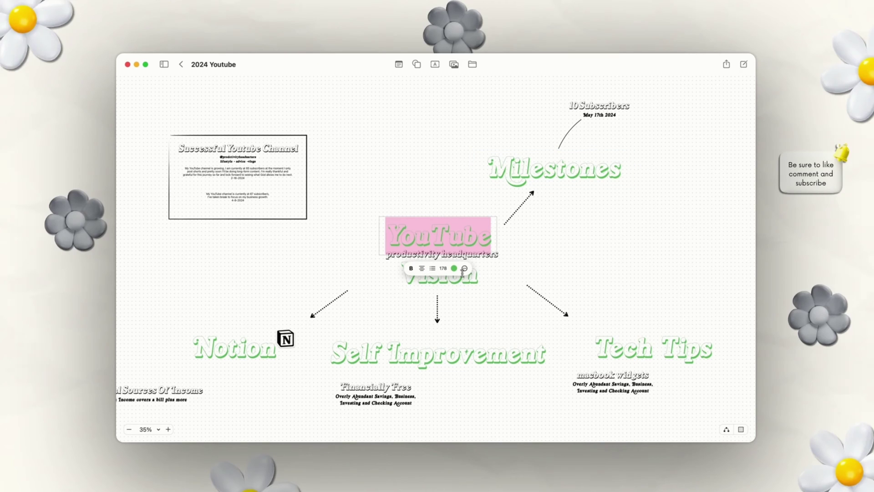
- Reopen the YouTube heading's font settings and select the Kamryn typeface
left_click(464, 268)
left_click(547, 323)
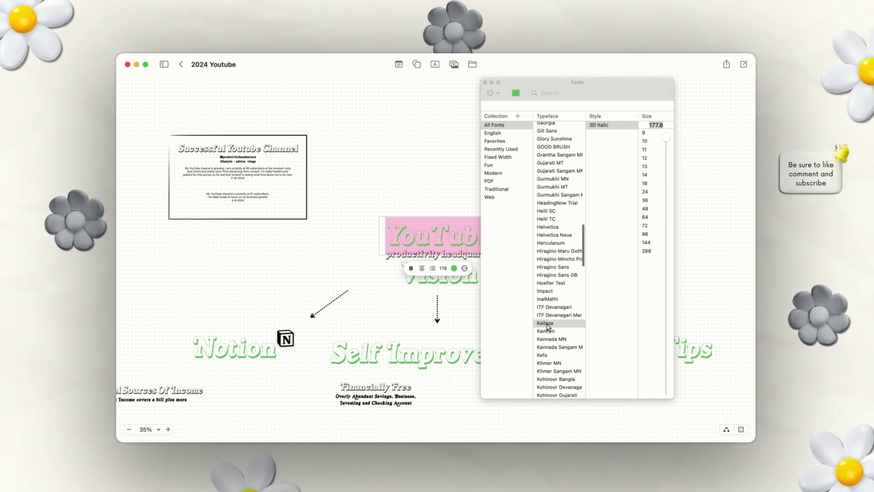
left_click(548, 331)
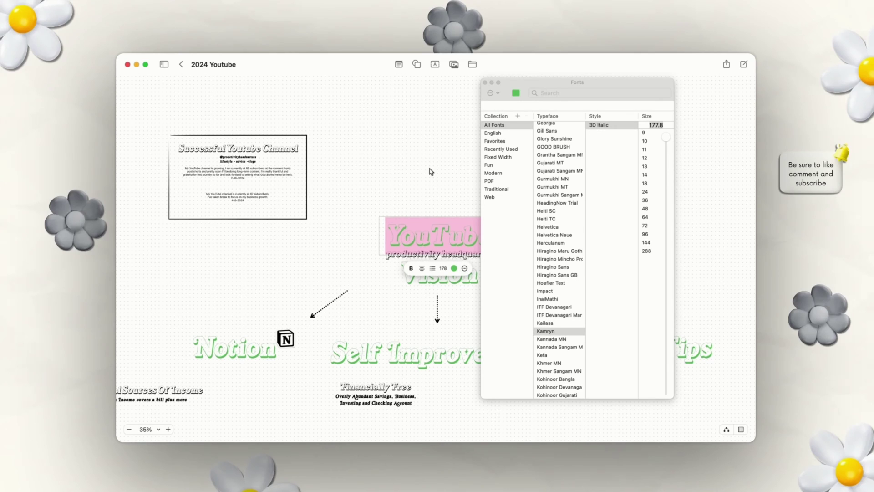
- Inspect the YouTube heading's text colour in the RGB sliders with its hex code, and close the colour and font windows
left_click(516, 94)
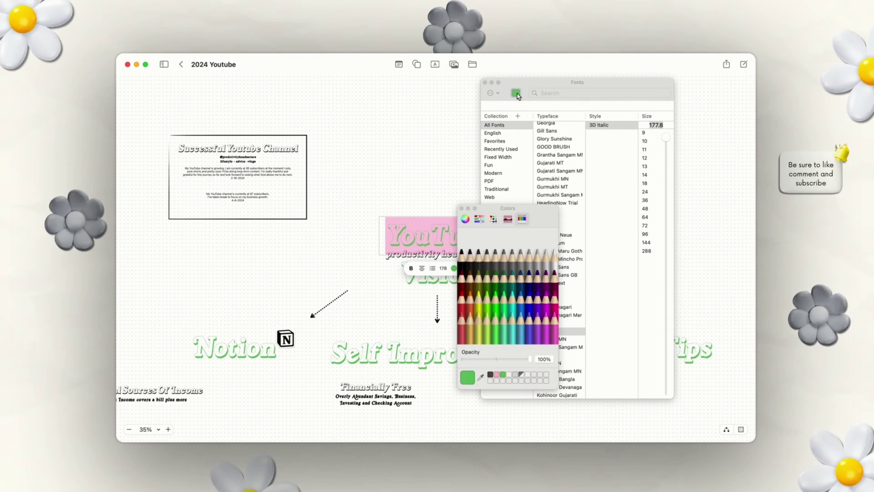
left_click(481, 377)
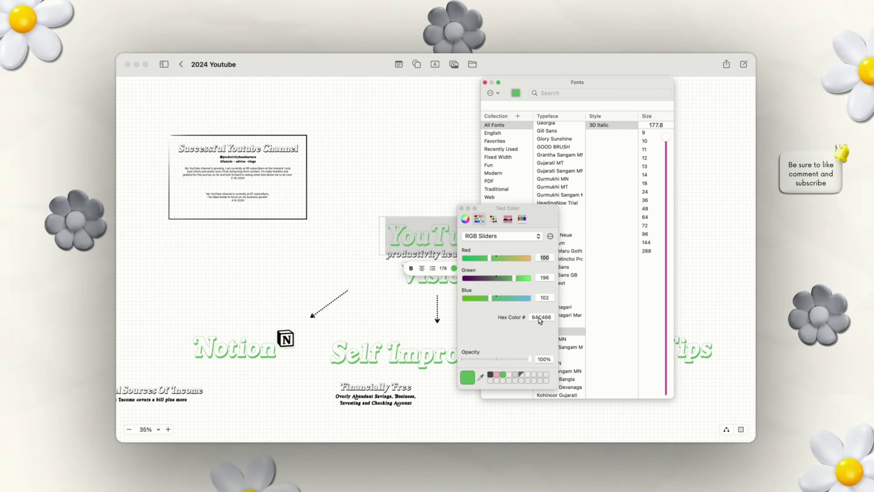
left_click(462, 208)
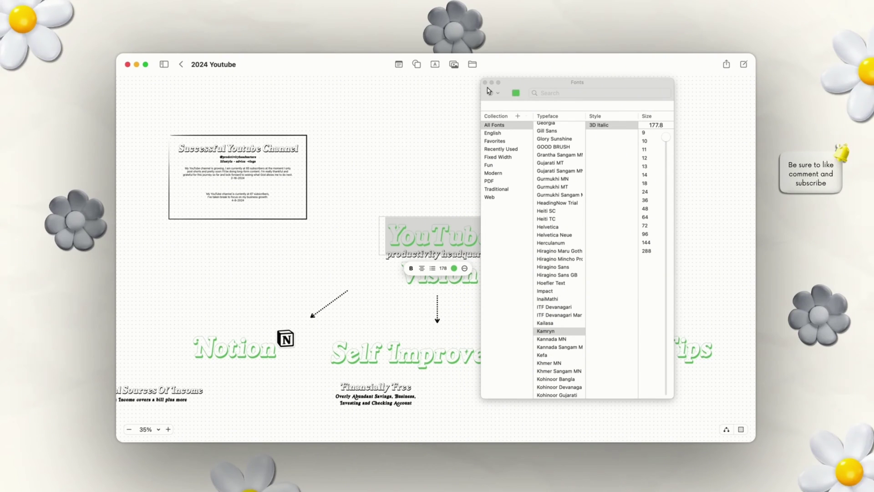
left_click(485, 83)
left_click(449, 113)
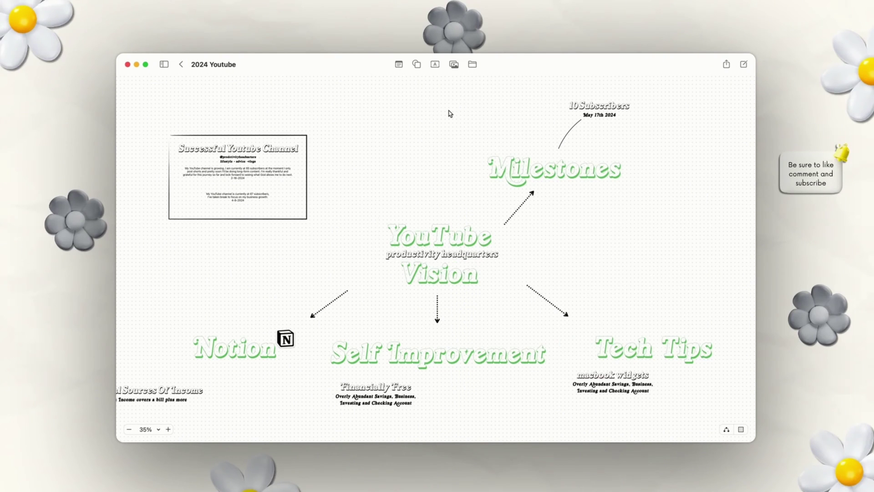
- Add a text box reading "Hello" in the empty area above the YouTube heading
left_click(434, 64)
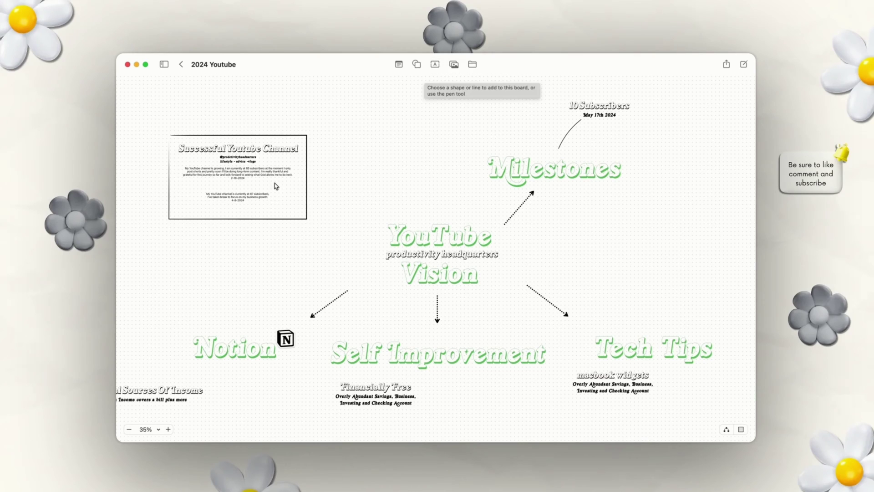
left_click(434, 65)
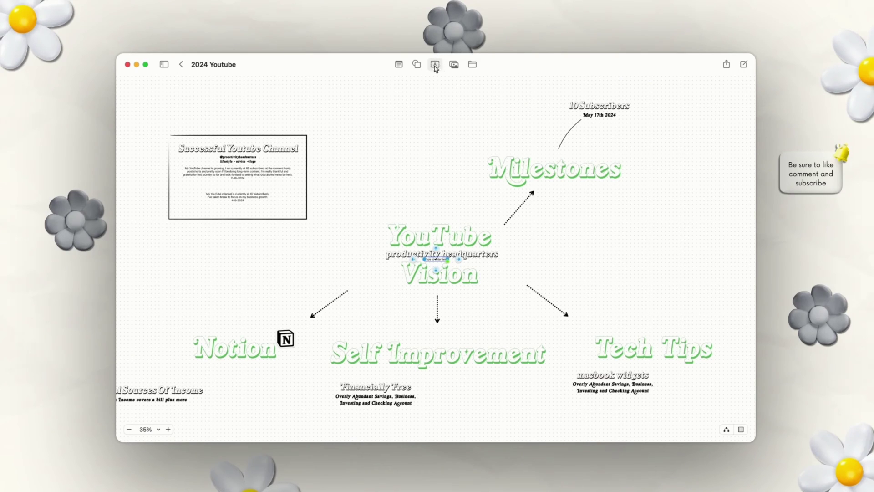
left_click_drag(444, 263, 421, 163)
scroll(421, 163, "up", 5)
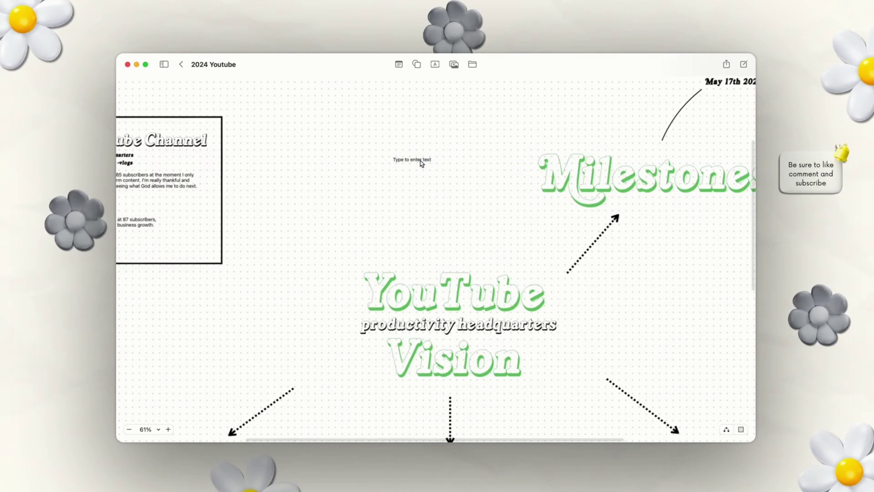
scroll(421, 163, "up", 1)
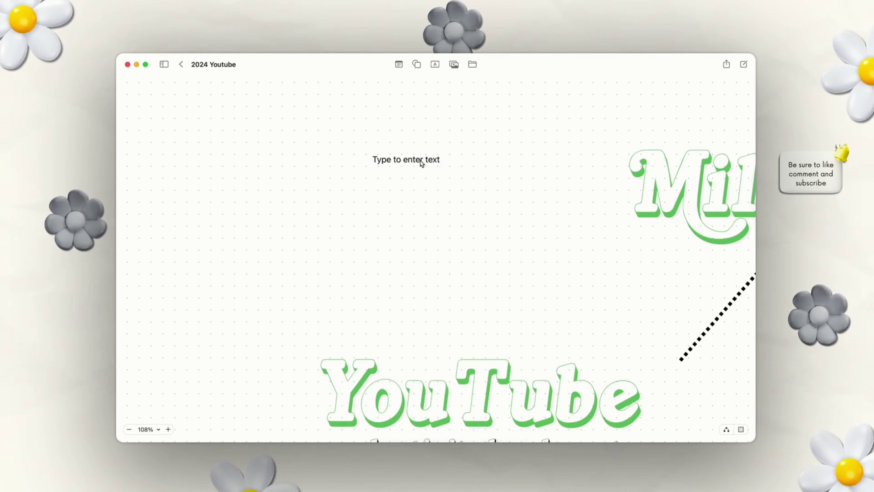
left_click(422, 163)
type("Hello")
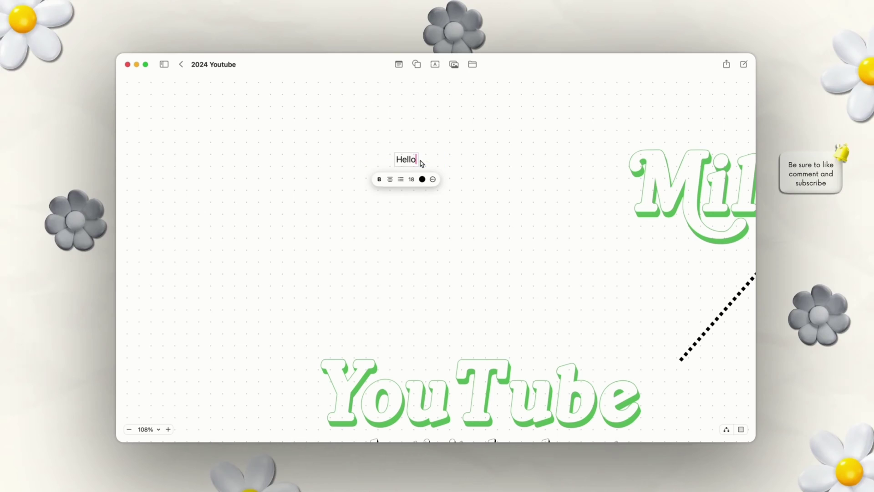
left_click(438, 153)
- Format the Hello text as bold, italic and underlined, and align it to the right
left_click(412, 164)
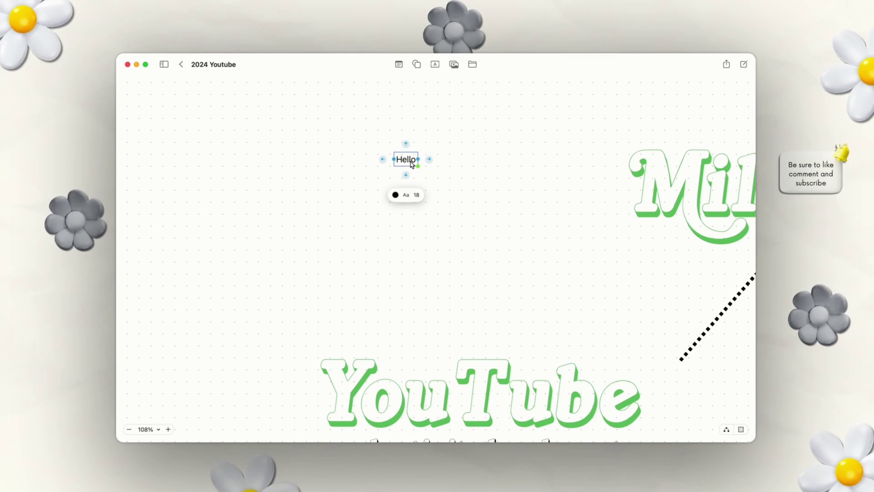
left_click(411, 196)
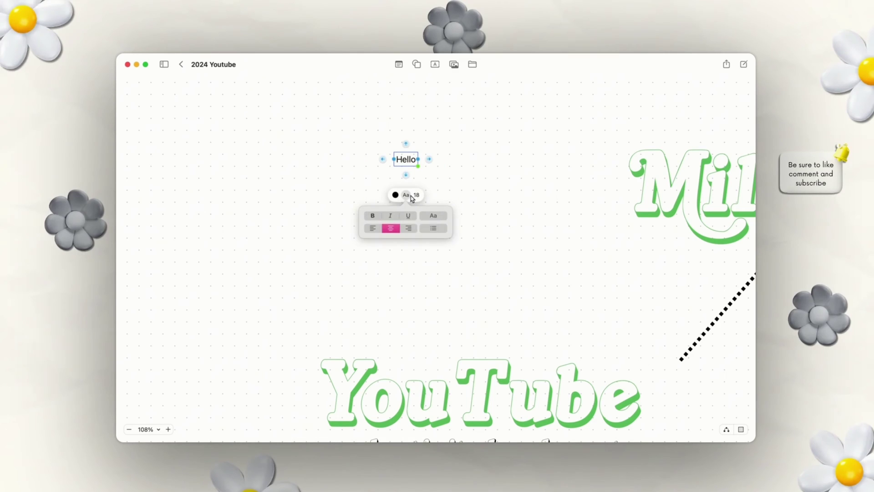
left_click(373, 216)
left_click(390, 215)
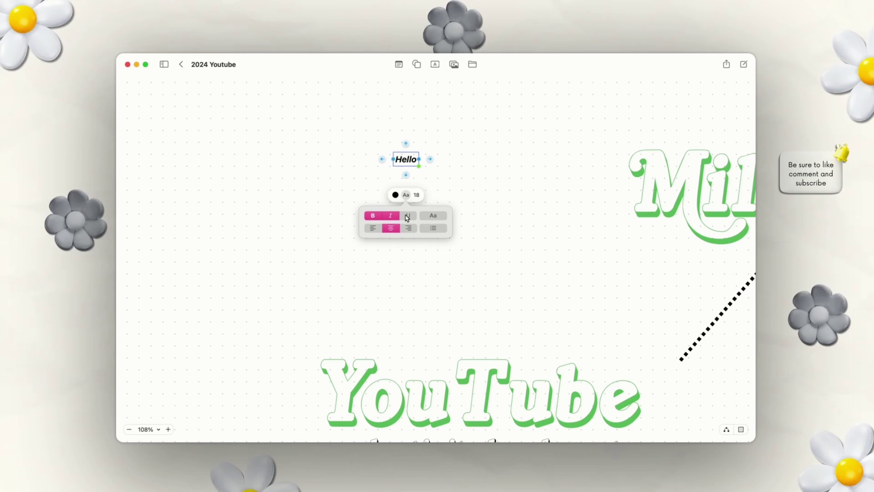
left_click(407, 216)
left_click(374, 230)
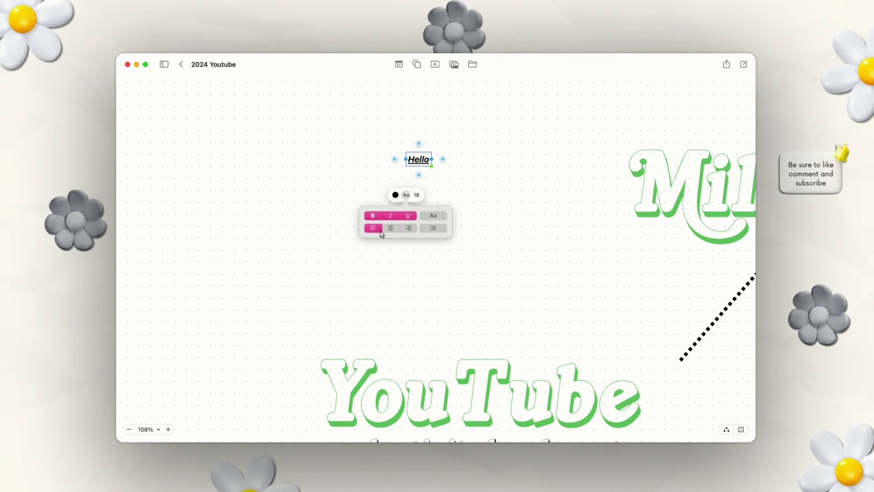
left_click(408, 228)
- Show the available fonts and list styles for the Hello text without applying any, and deselect it
left_click(433, 216)
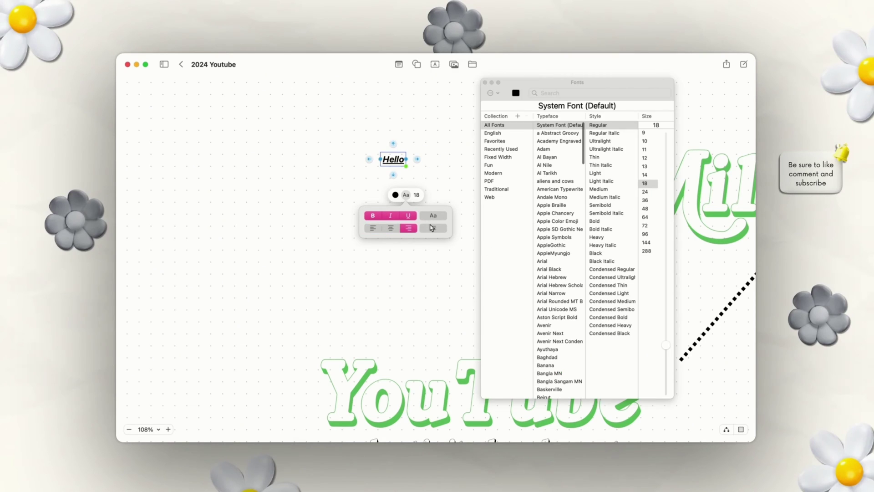
left_click(433, 228)
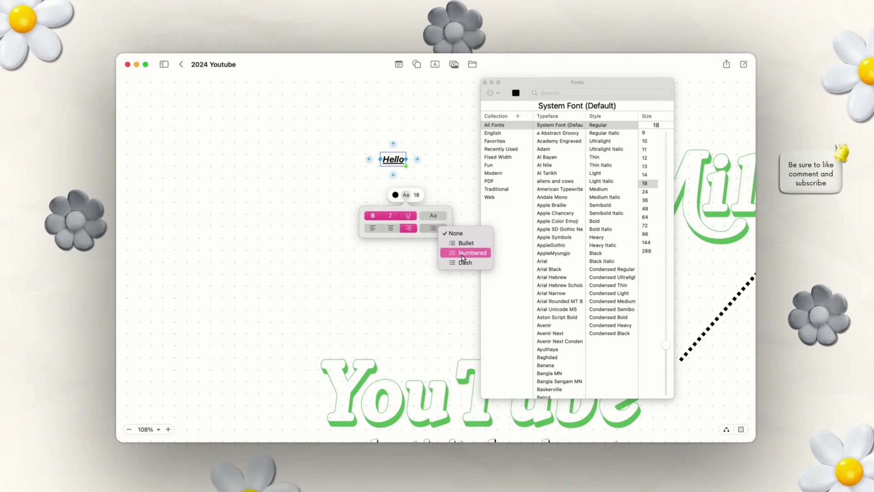
left_click(447, 159)
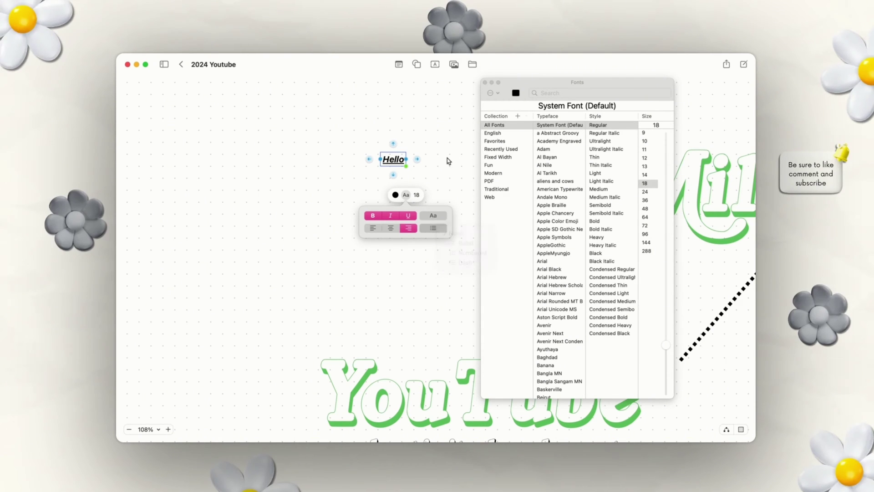
left_click(436, 156)
left_click(397, 160)
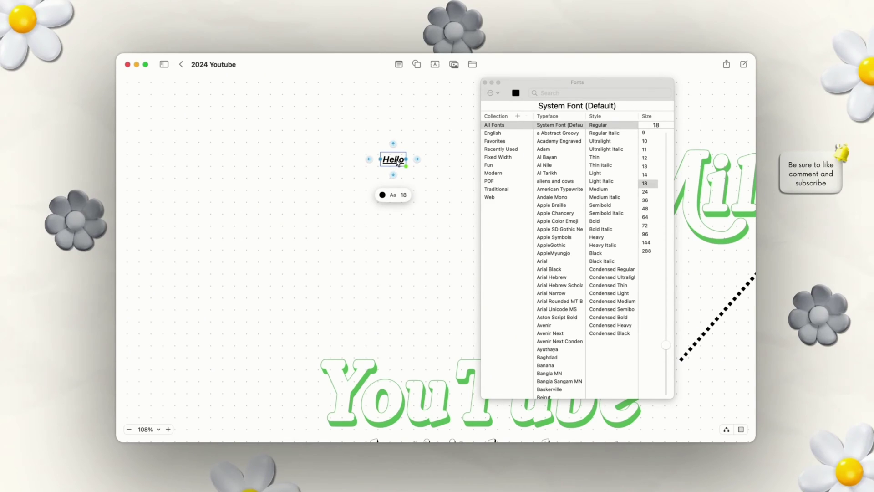
left_click(425, 120)
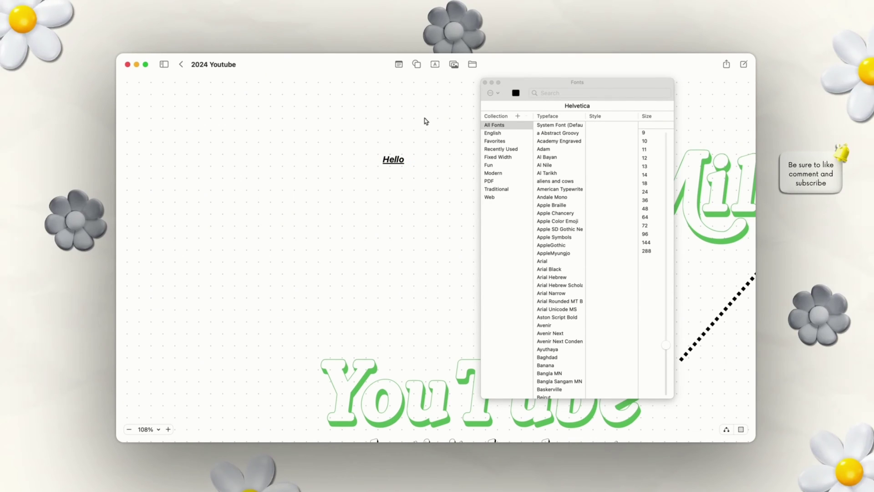
- Browse the shape library, looking through the Basic, Geometry, Symbols, Nature, Places and People categories
left_click(416, 64)
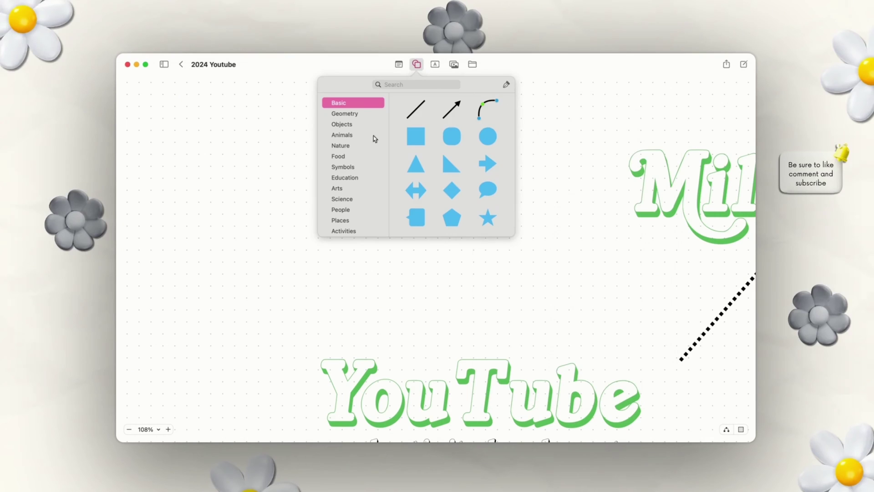
left_click(416, 65)
left_click(417, 65)
scroll(421, 124, "down", 5)
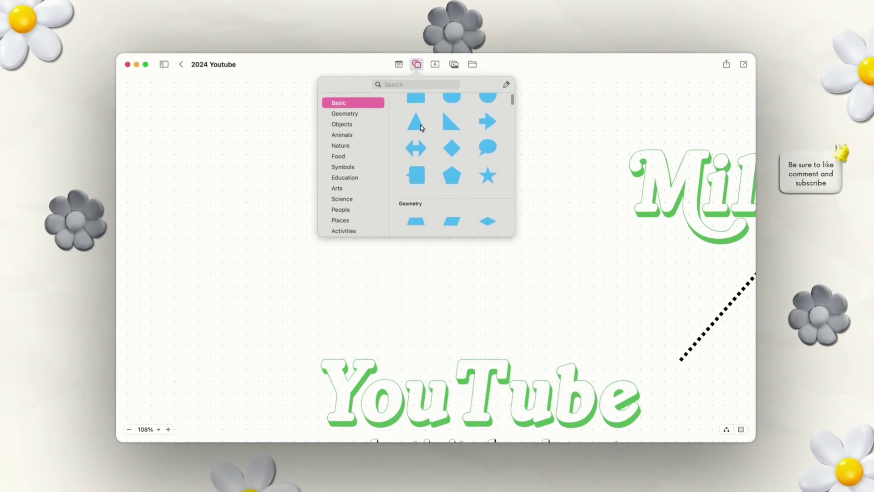
scroll(376, 120, "down", 1)
scroll(406, 132, "down", 2)
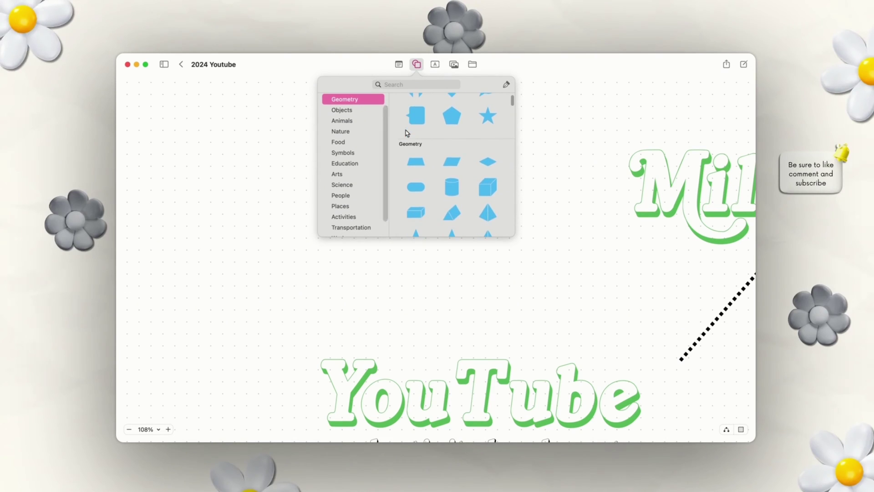
left_click(364, 152)
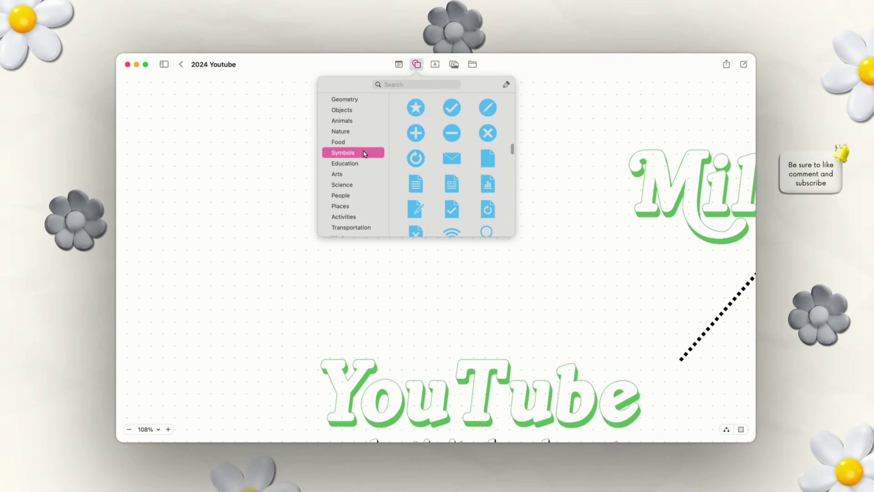
left_click(353, 131)
scroll(352, 120, "up", 3)
left_click(353, 155)
left_click(358, 209)
left_click(356, 197)
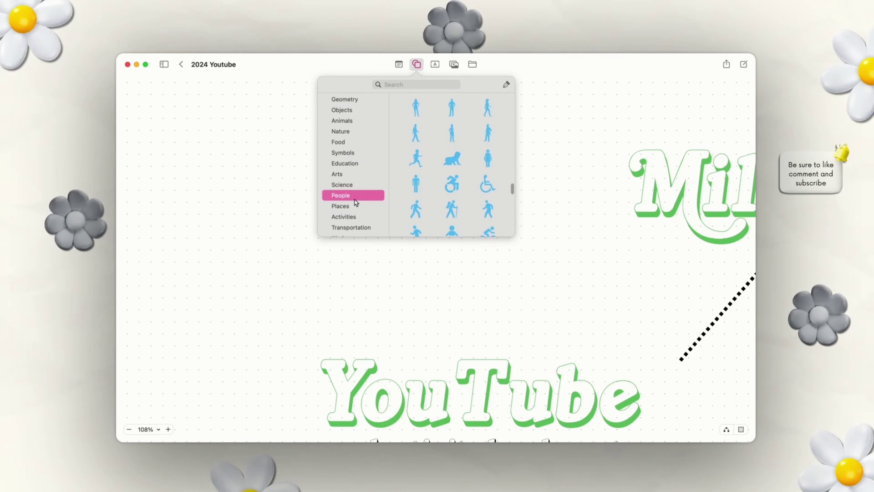
- Insert the dodecahedron from the Geometry shapes into the empty area above the YouTube heading
left_click(352, 104)
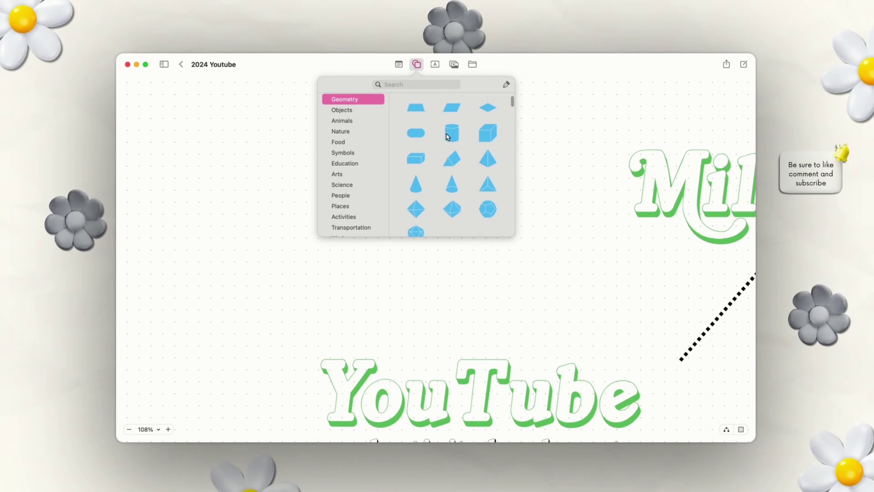
scroll(435, 127, "up", 2)
scroll(455, 151, "down", 3)
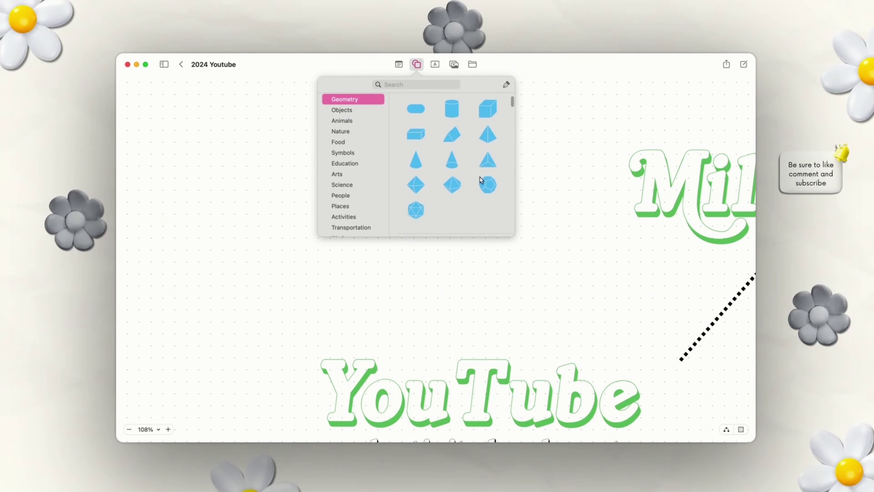
left_click(484, 183)
left_click(450, 260)
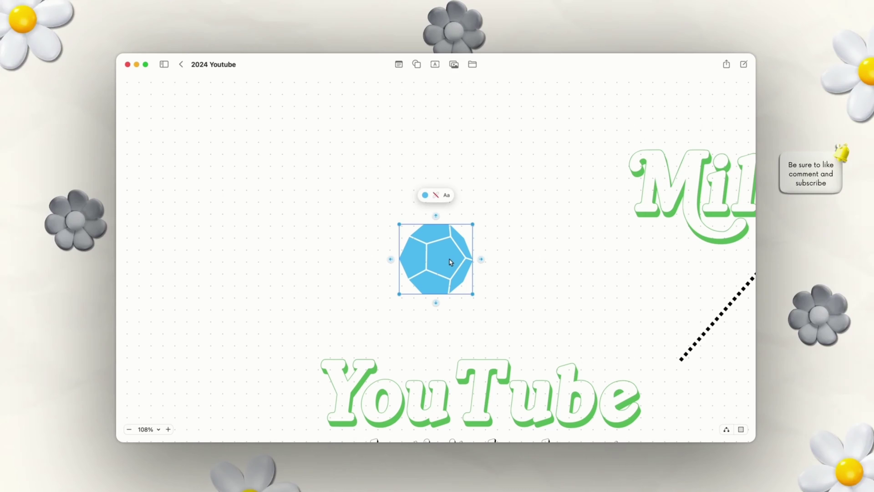
- Try blue and purple fills and custom RGB values on the dodecahedron, settling on the magenta preset fill
left_click(425, 196)
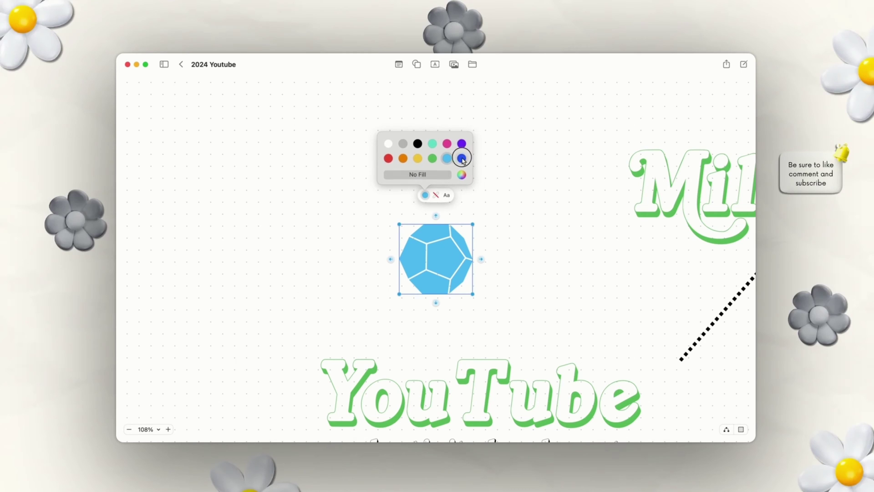
left_click(461, 158)
left_click(461, 144)
left_click(447, 144)
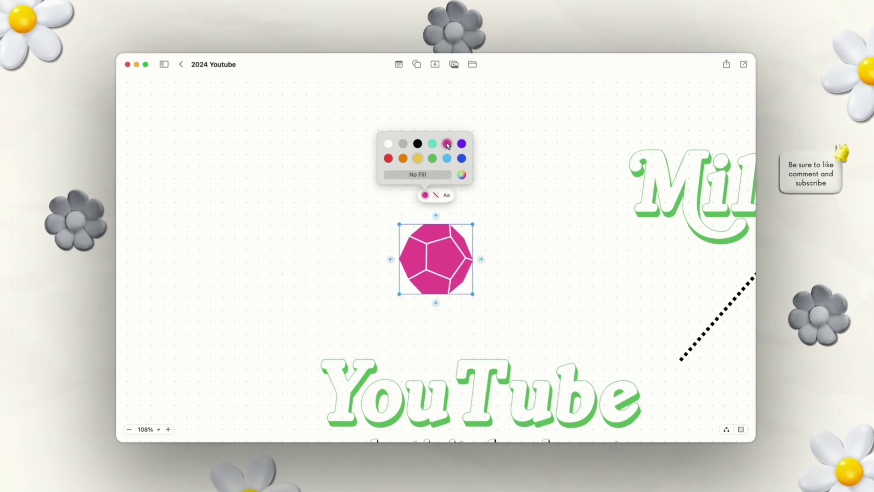
left_click(461, 176)
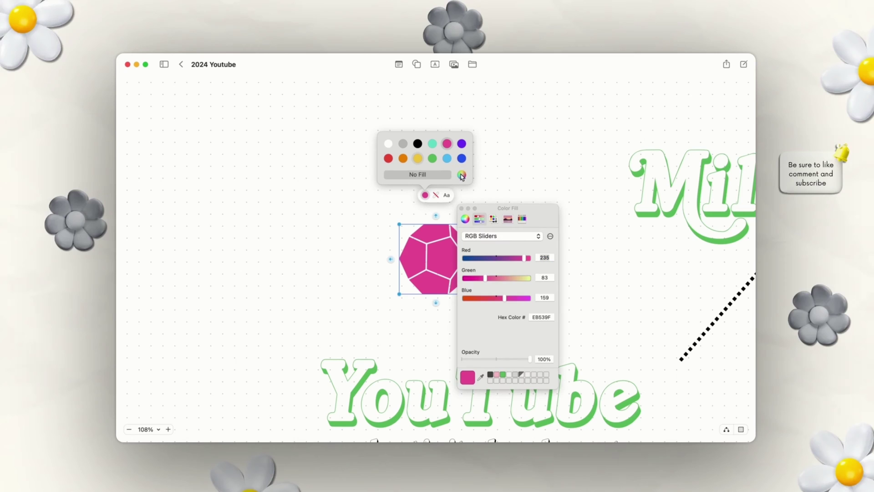
mouse_move(526, 261)
left_mouse_down()
mouse_move(502, 259)
mouse_move(520, 263)
left_mouse_up()
left_click(446, 143)
- Give the dodecahedron a 1 pt outline, trying several line styles and choosing the last one
left_click(438, 196)
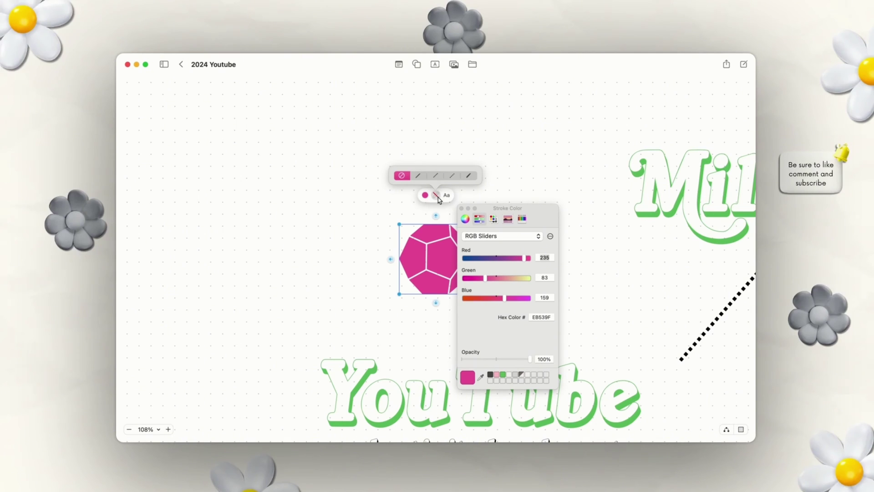
left_click(418, 176)
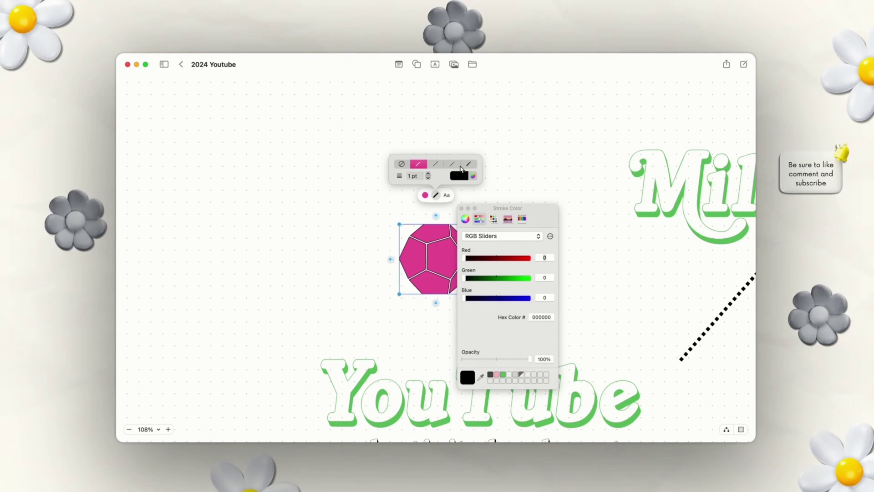
left_click(458, 166)
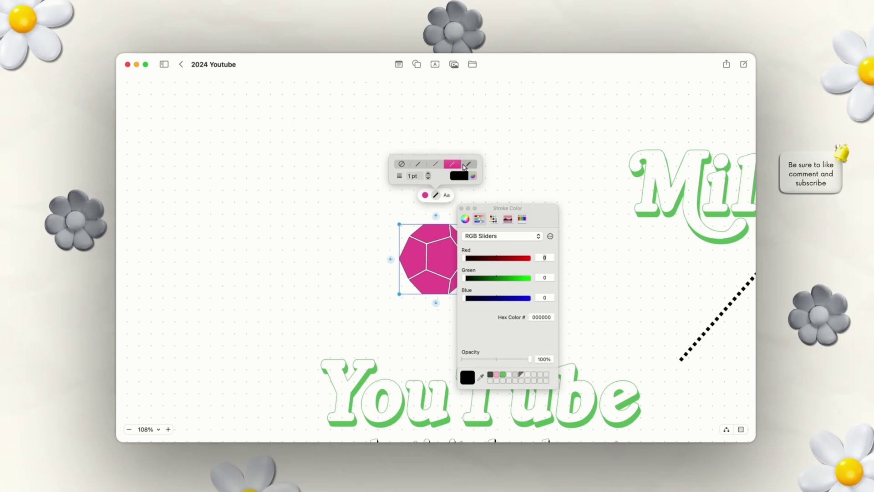
left_click(469, 164)
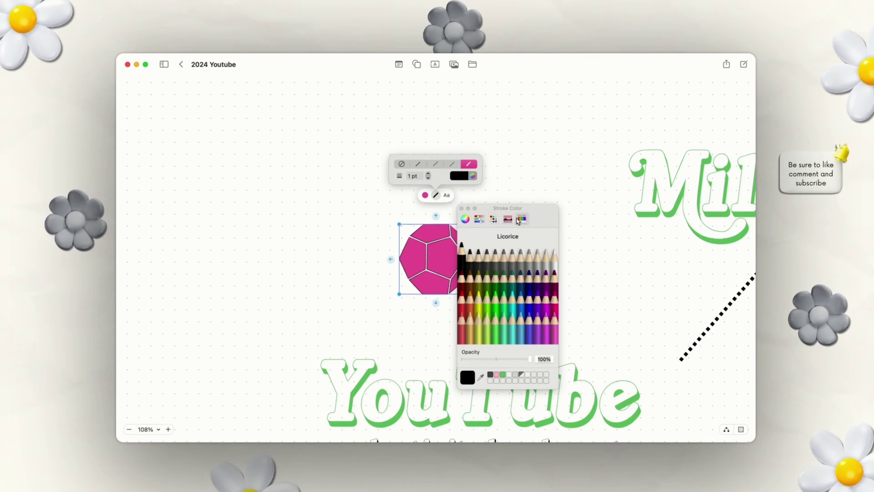
- Try several pencil colours on the dodecahedron's outline, choose Lime, and adjust the outline thickness
left_click(522, 219)
left_click(501, 299)
left_click(553, 310)
left_click(519, 321)
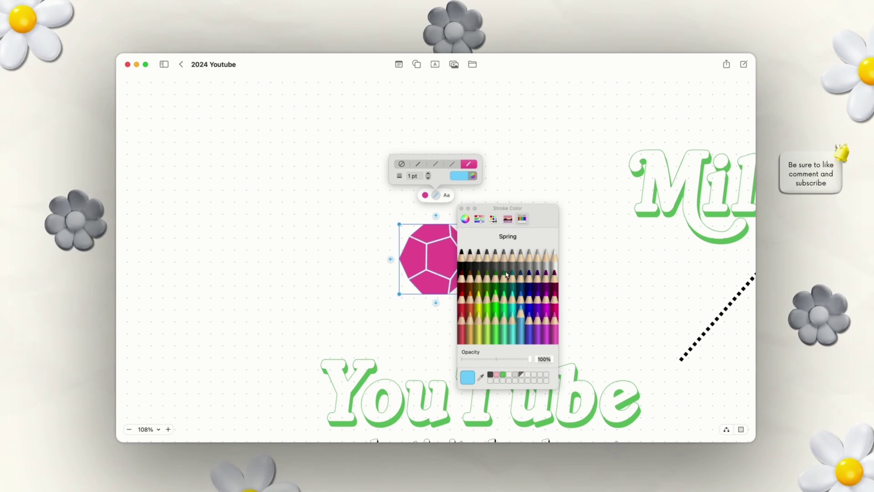
left_click(511, 256)
left_click(495, 273)
left_click(492, 306)
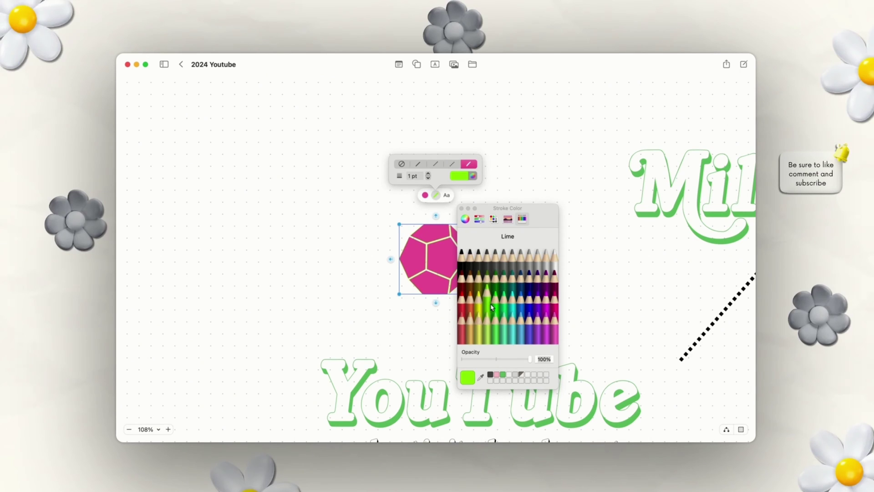
left_click(428, 173)
left_click(428, 173)
left_click(428, 173)
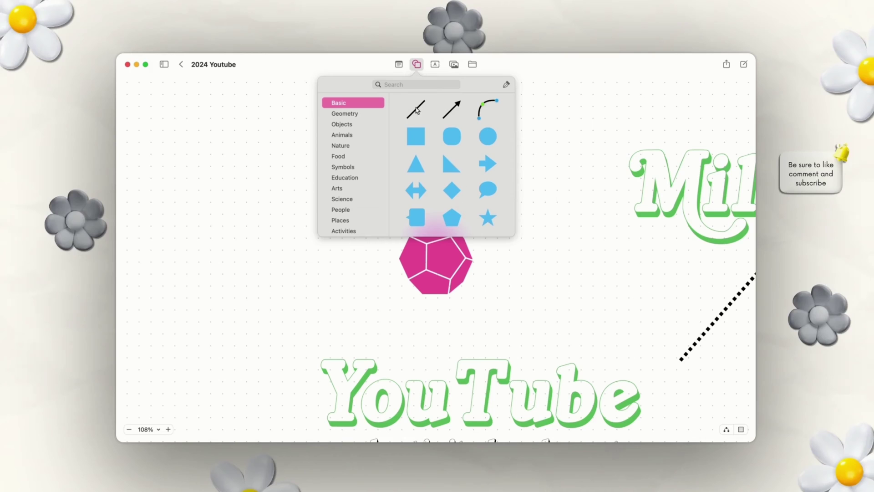
- Insert a straight line from the Basic shapes and place it diagonally between the YouTube and Milestones headings
left_click(415, 110)
scroll(566, 285, "down", 5)
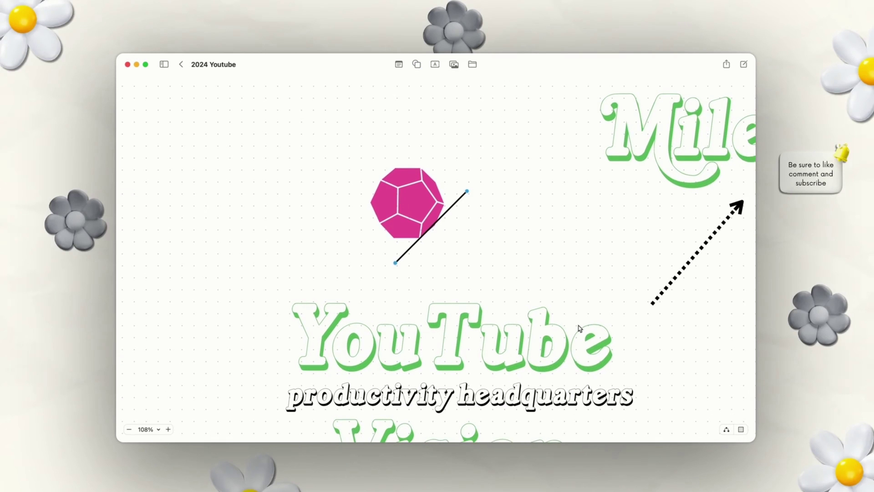
scroll(580, 330, "down", 5)
left_click_drag(522, 267, 605, 275)
mouse_move(576, 300)
left_mouse_down()
mouse_move(562, 326)
mouse_move(564, 299)
left_mouse_up()
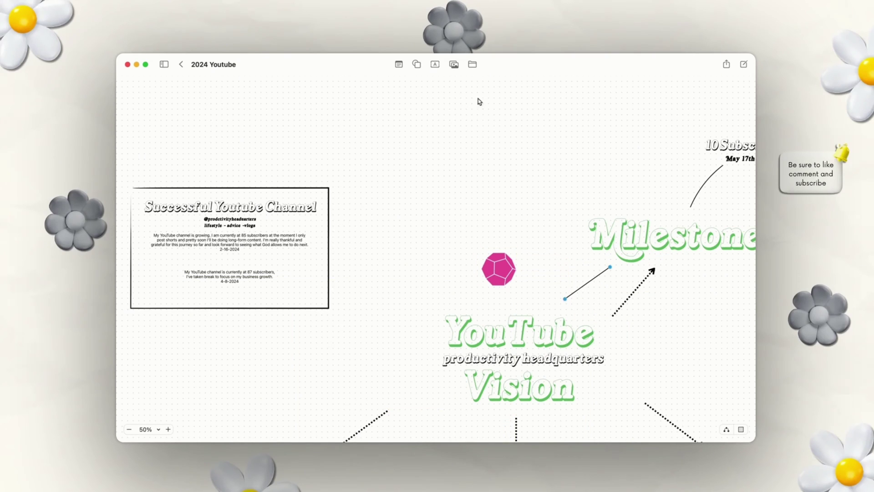
- Insert a straight arrow from the Basic shapes and place it beside the plain line, pointing towards the Milestones heading
left_click(416, 65)
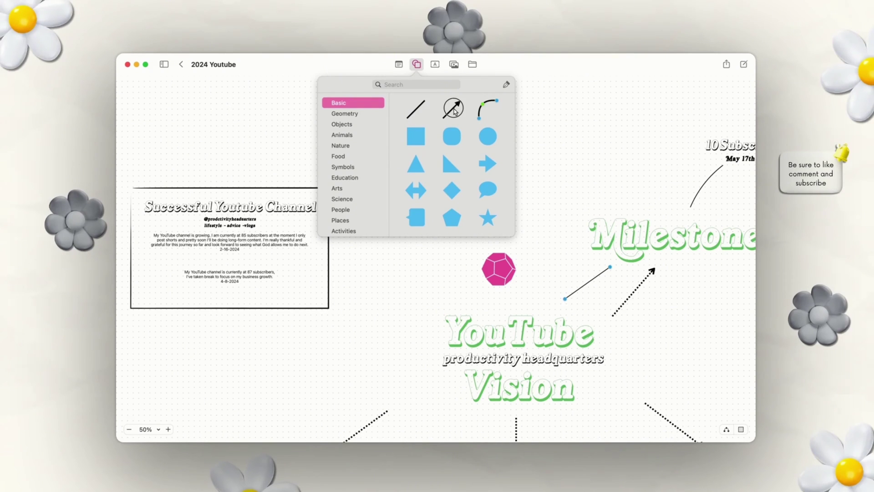
left_click(454, 110)
left_click_drag(440, 264, 618, 277)
scroll(550, 264, "up", 5)
scroll(617, 276, "right", 8)
scroll(618, 277, "up", 6)
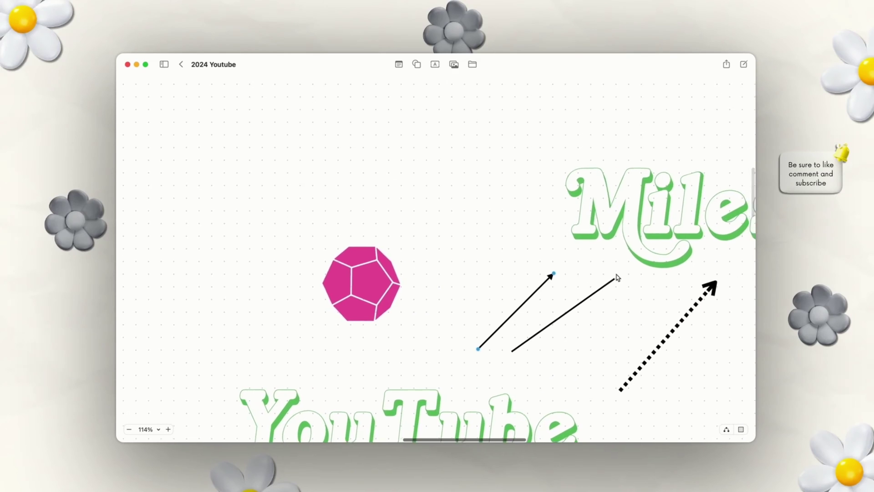
- Insert a curved line from the Basic shapes and reshape it to run from beside the dodecahedron down towards the YouTube heading
scroll(618, 279, "down", 5)
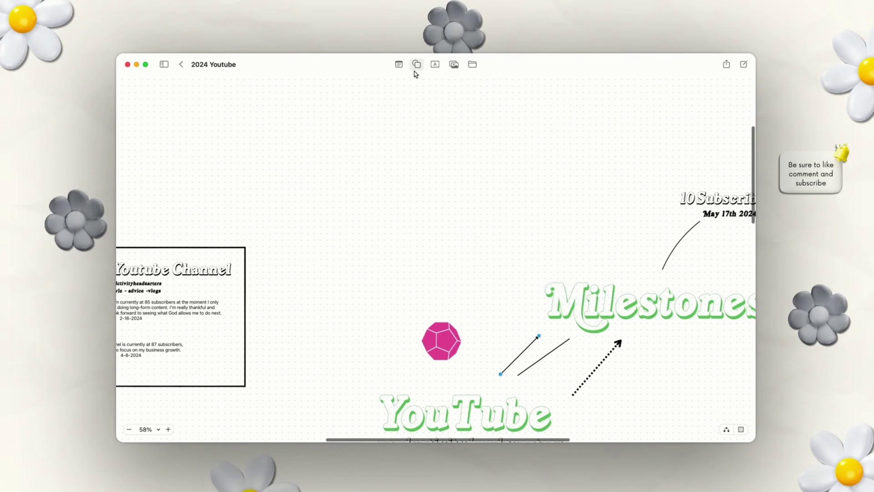
left_click(416, 64)
left_click(481, 119)
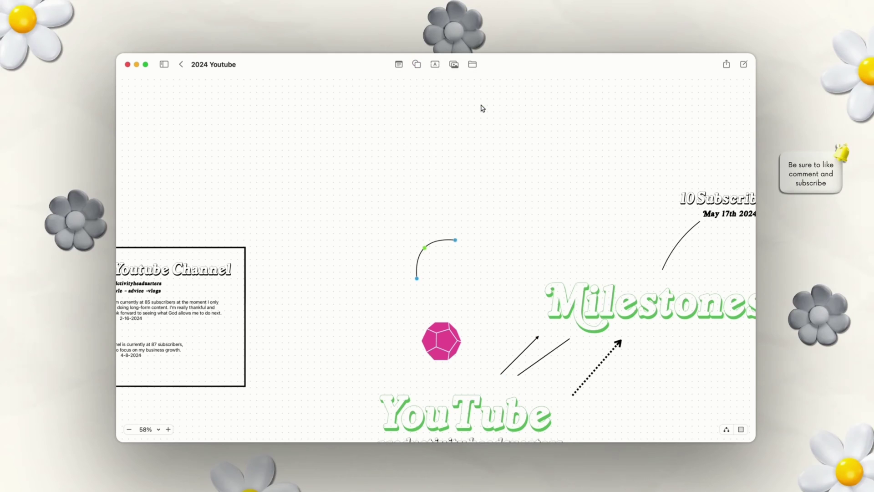
scroll(489, 214, "down", 3)
scroll(490, 215, "down", 1)
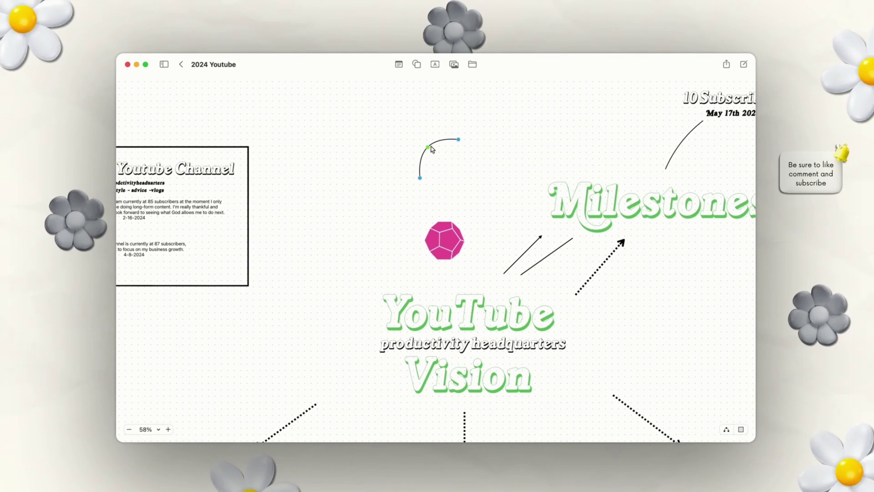
left_click_drag(430, 147, 425, 244)
left_click_drag(426, 243, 431, 177)
left_click_drag(489, 308, 450, 317)
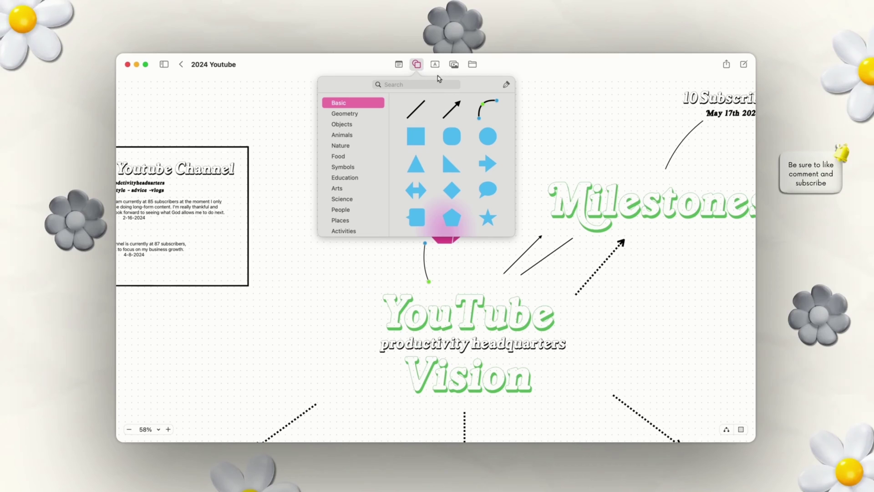
- Insert a link card from the copied ProductivityHQ web address, then enlarge it and place it beside the dodecahedron
left_click(454, 64)
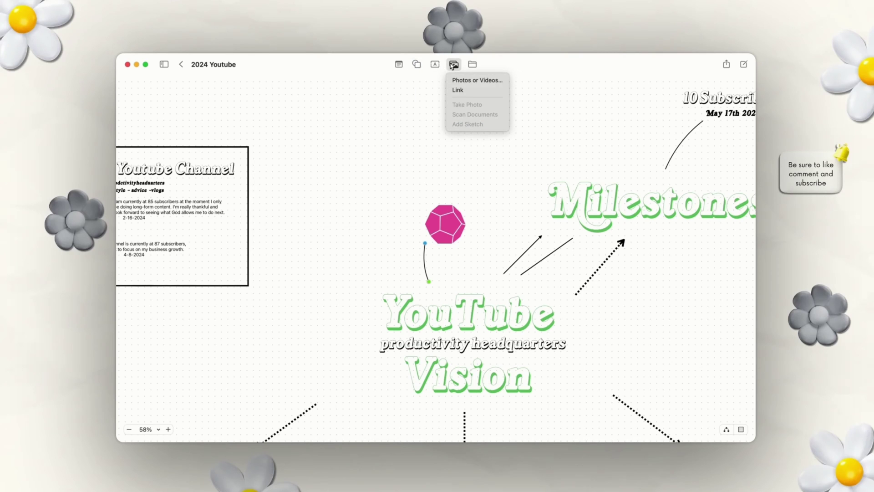
left_click(473, 90)
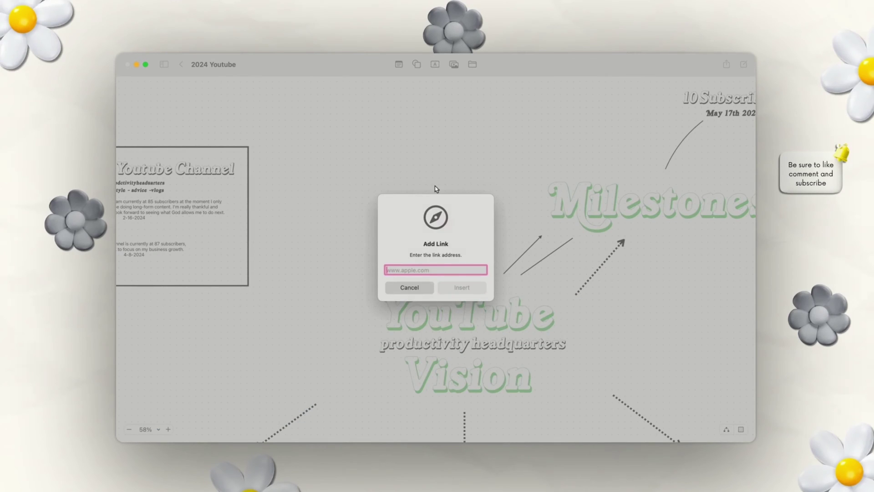
type("pro")
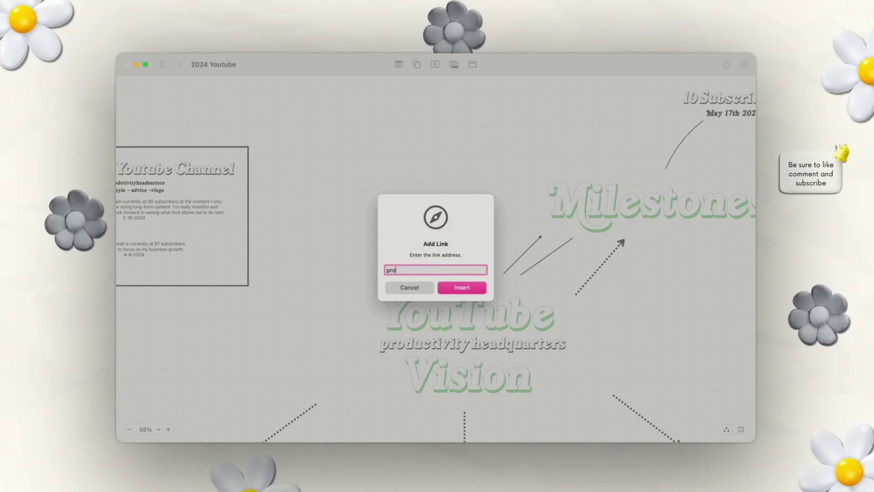
key("BackSpace")
key("BackSpace")
key("BackSpace")
key("super+v")
key("Return")
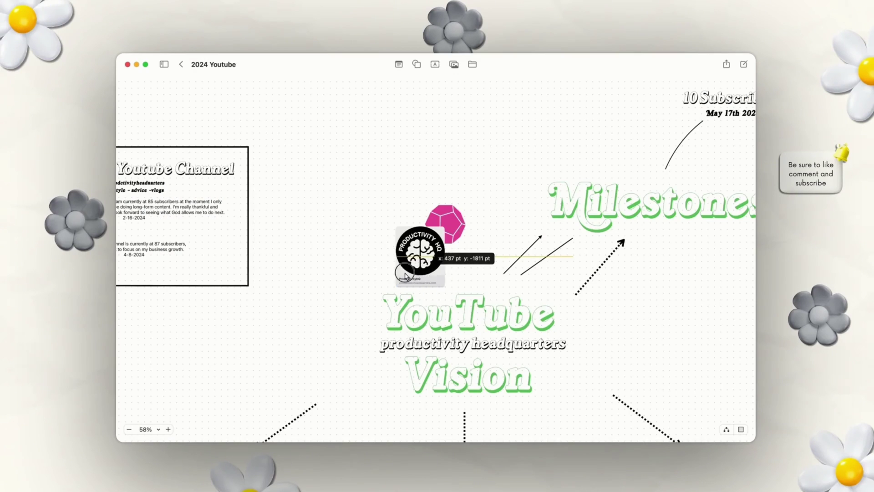
left_click_drag(422, 273, 396, 276)
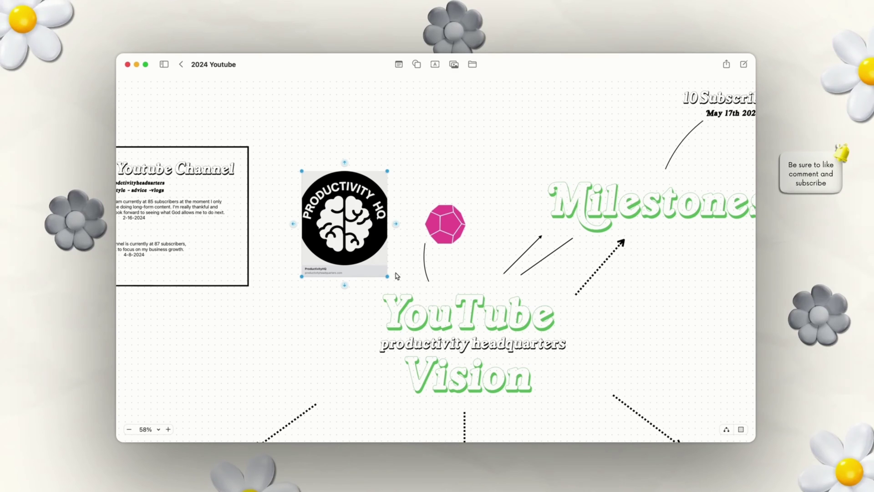
- Look over the whole board and examine the frame around the Successful Youtube Channel text
scroll(397, 276, "down", 10)
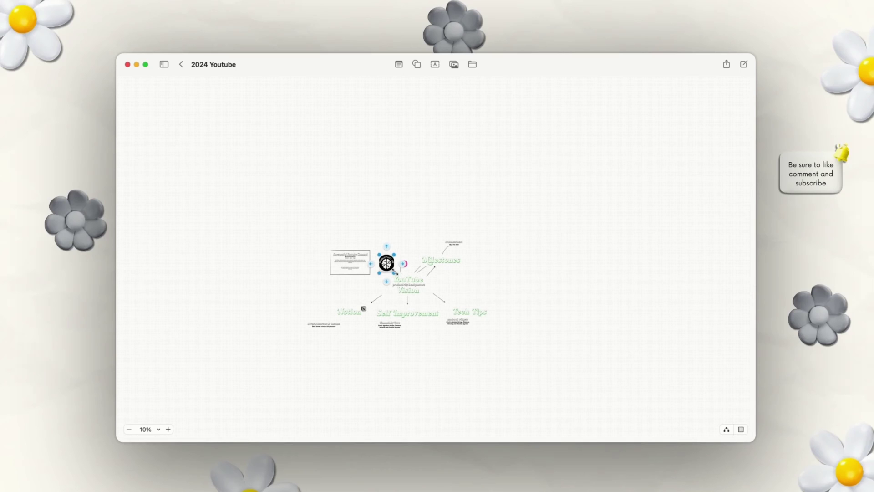
scroll(396, 272, "up", 5)
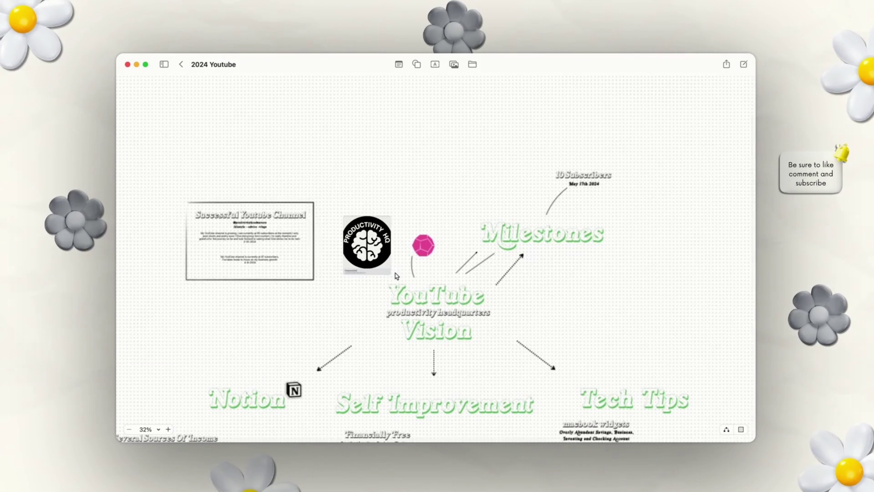
left_click(313, 210)
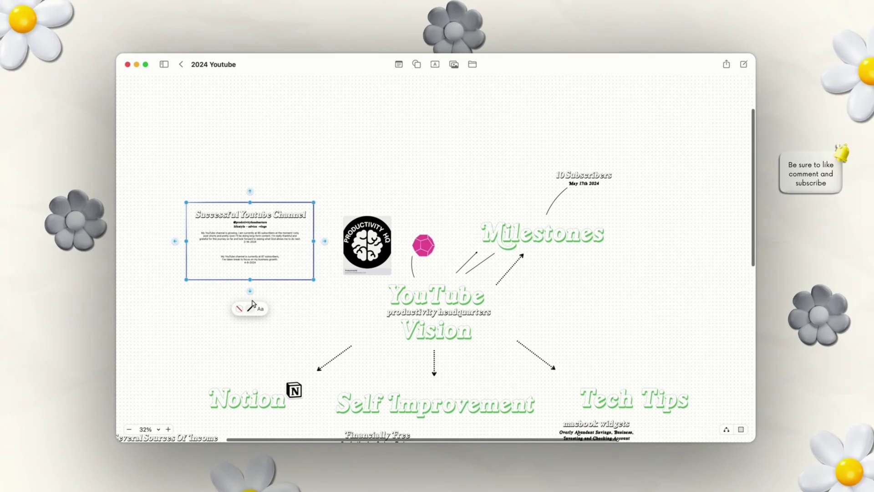
left_click(290, 312)
scroll(221, 220, "up", 2)
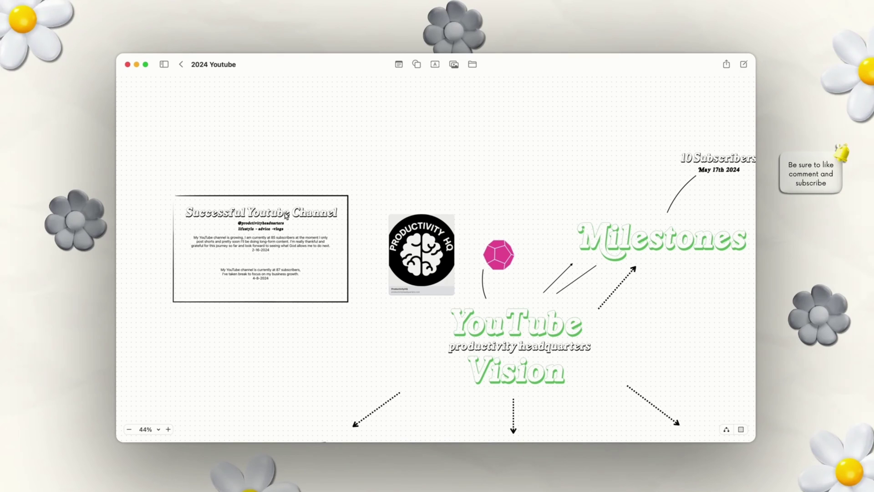
- Insert a rounded rectangle from the Basic shapes, widen it and place it above the ProductivityHQ link card
left_click(417, 65)
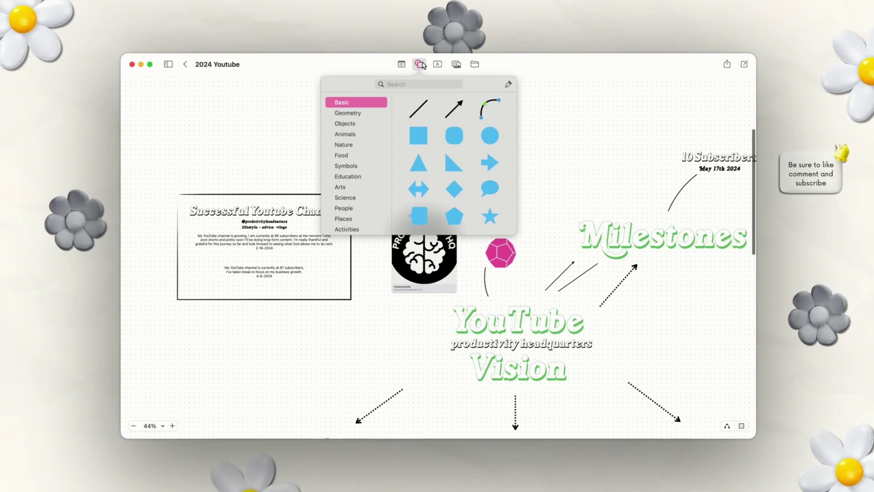
left_click(454, 136)
mouse_move(439, 255)
left_mouse_down()
mouse_move(406, 146)
mouse_move(474, 164)
mouse_move(506, 203)
mouse_move(476, 158)
left_mouse_up()
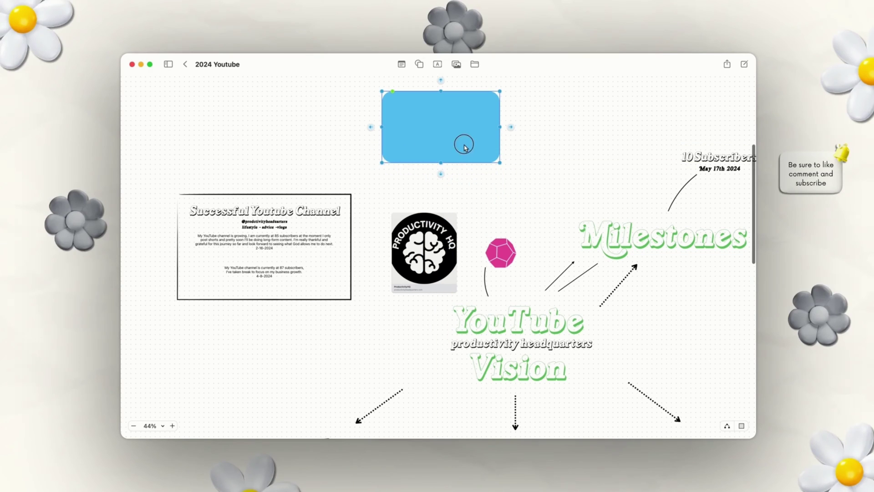
- Remove the rounded rectangle's fill and give it a black 10 pt brush-style border
left_click(430, 192)
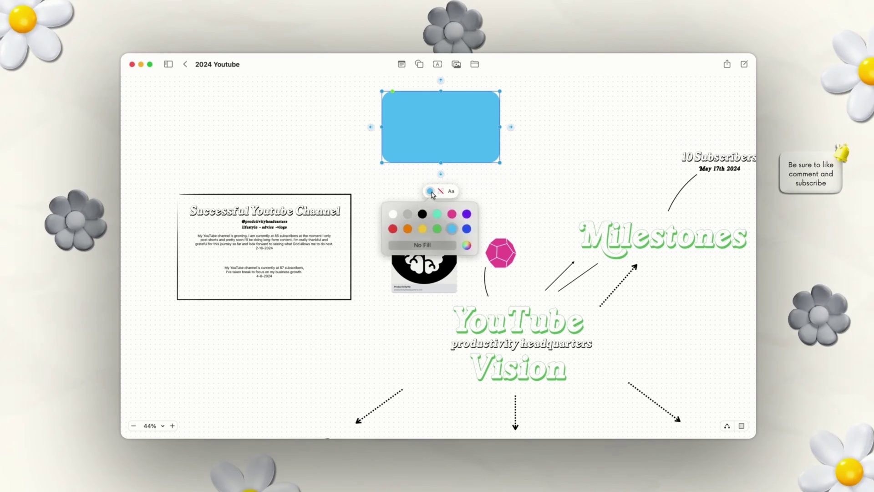
left_click(447, 247)
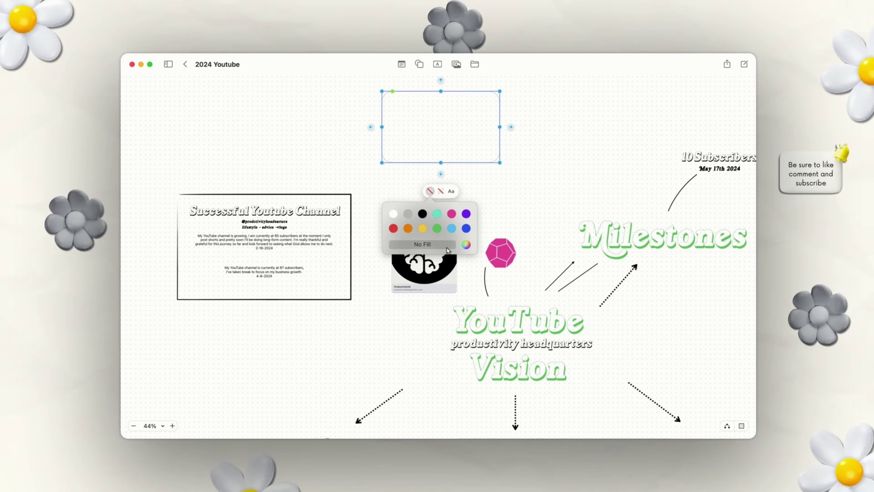
left_click(441, 192)
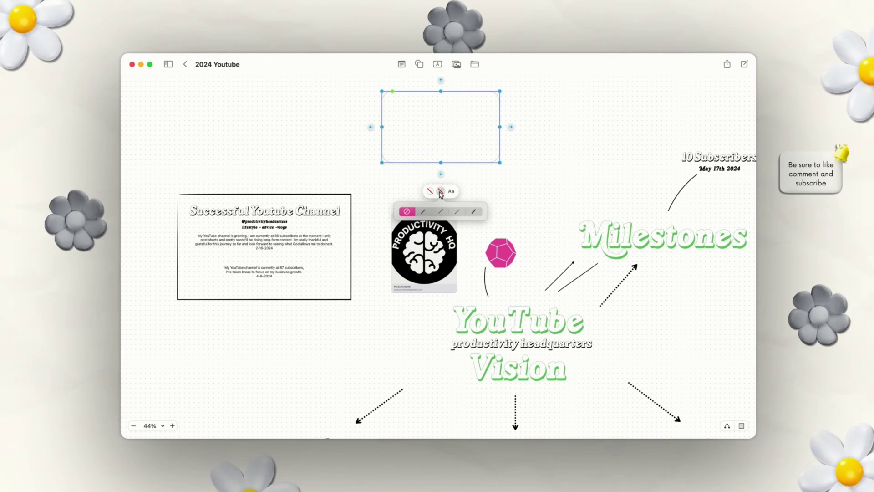
left_click(473, 212)
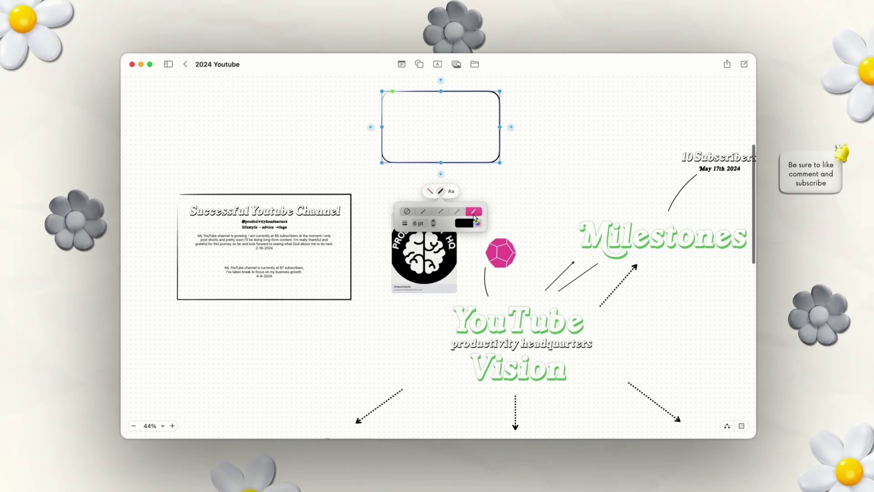
left_click(433, 221)
left_click(434, 221)
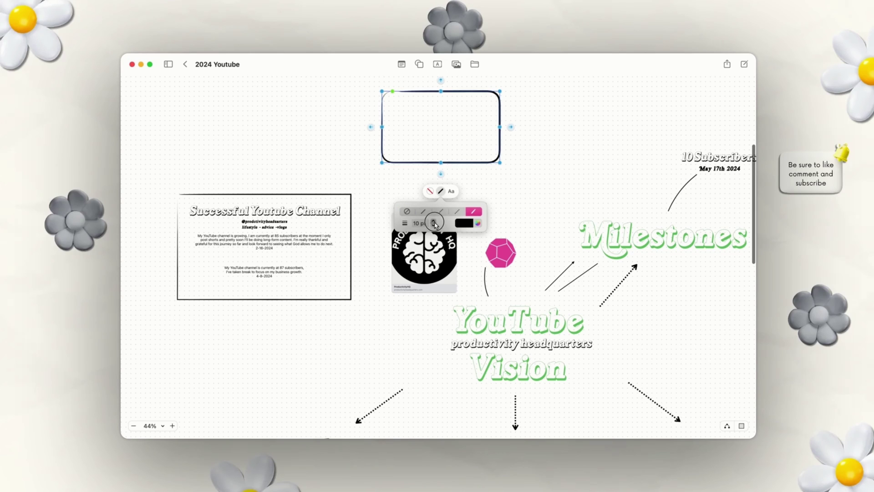
left_click(499, 182)
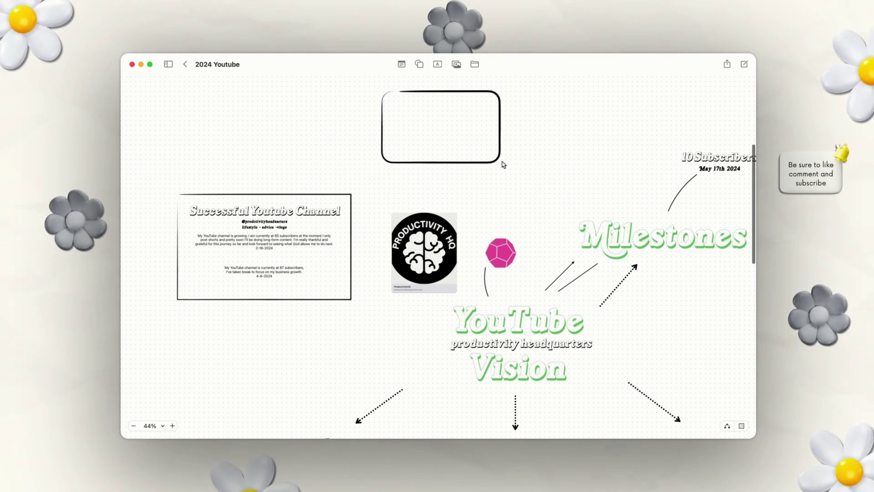
- Enlarge the rounded rectangle and try moving the Successful Youtube Channel heading into it
left_click(501, 163)
left_click_drag(501, 163, 531, 178)
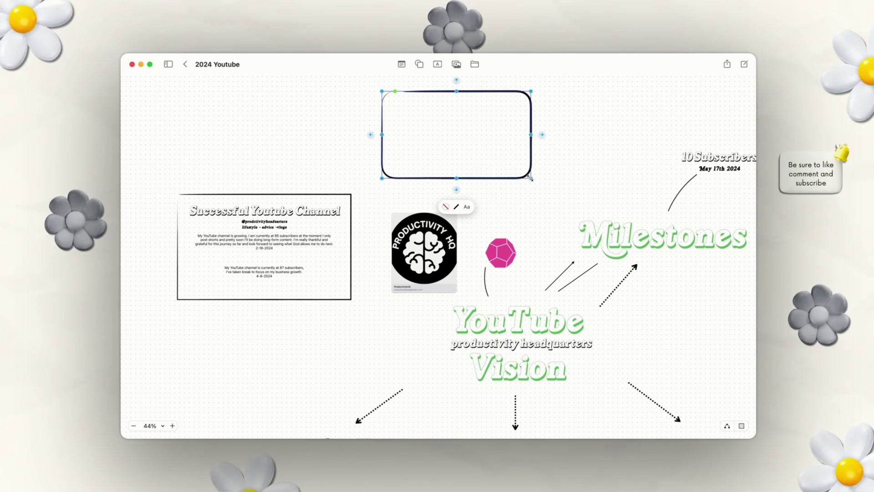
left_click(458, 151)
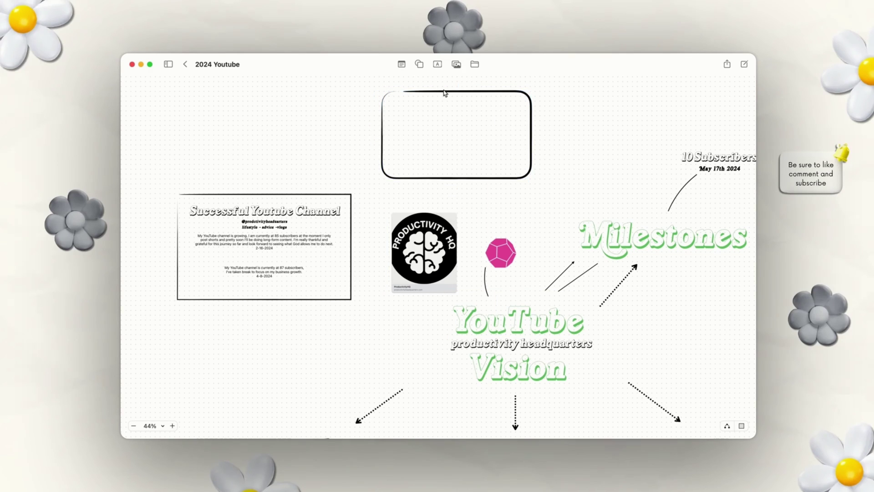
left_click_drag(342, 195, 492, 125)
key("super+z")
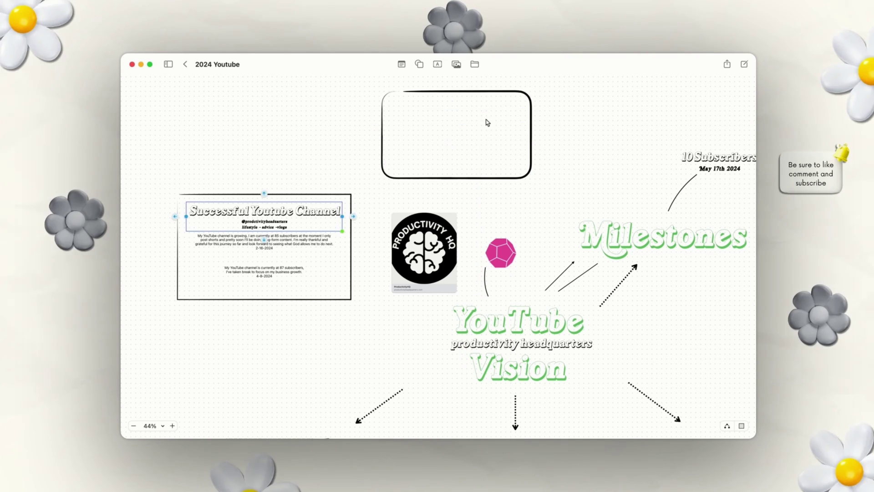
- Delete the rounded rectangle above the ProductivityHQ link card
left_click(420, 92)
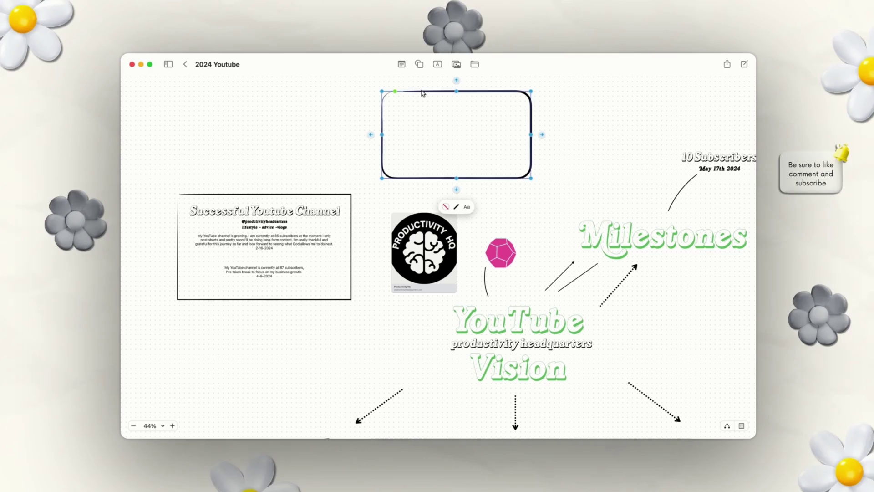
key("BackSpace")
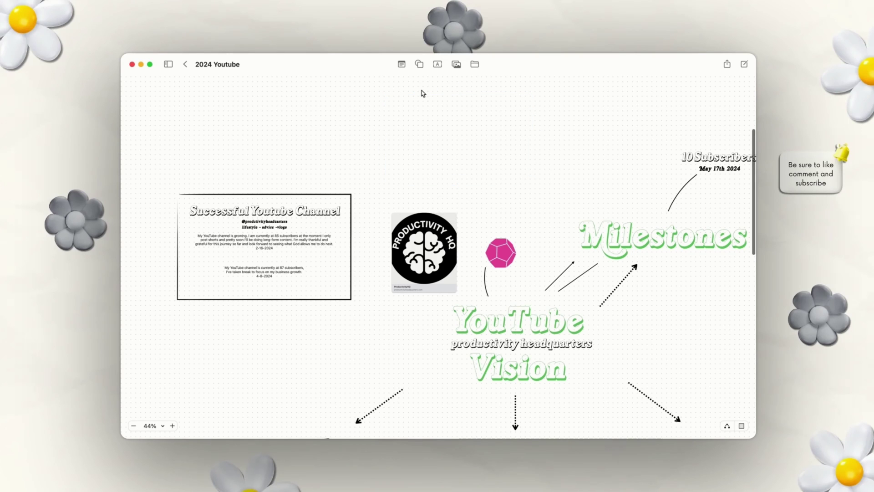
- Add a yellow sticky note above the ProductivityHQ link card and write "Hello Sticky Note" on it
left_click(401, 64)
left_click_drag(440, 265, 422, 154)
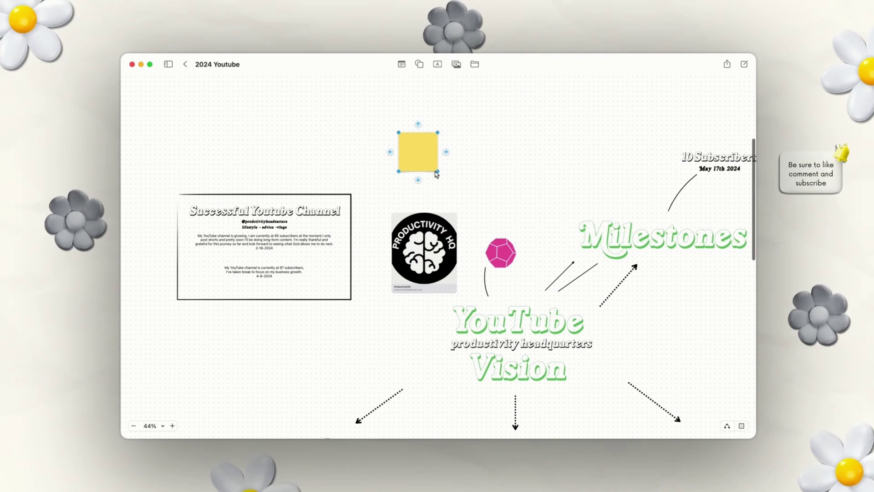
scroll(437, 173, "up", 5)
left_click(503, 190)
scroll(504, 190, "up", 2)
left_click(385, 189)
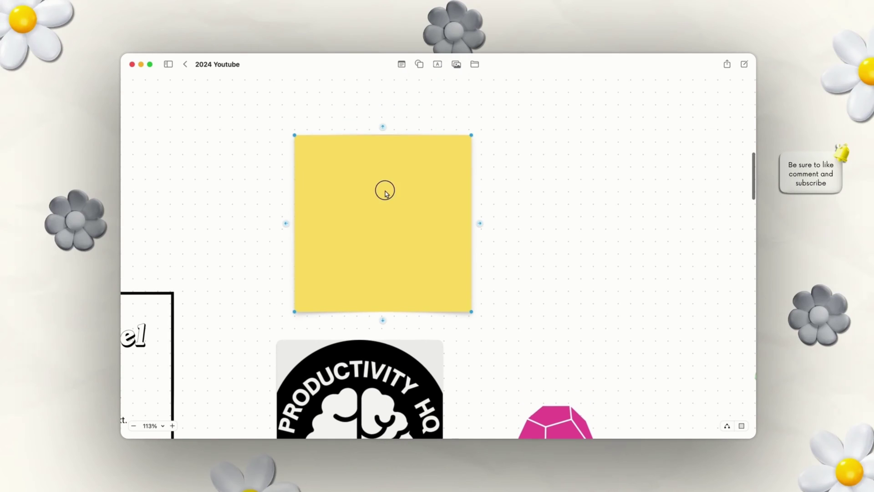
left_click(385, 190)
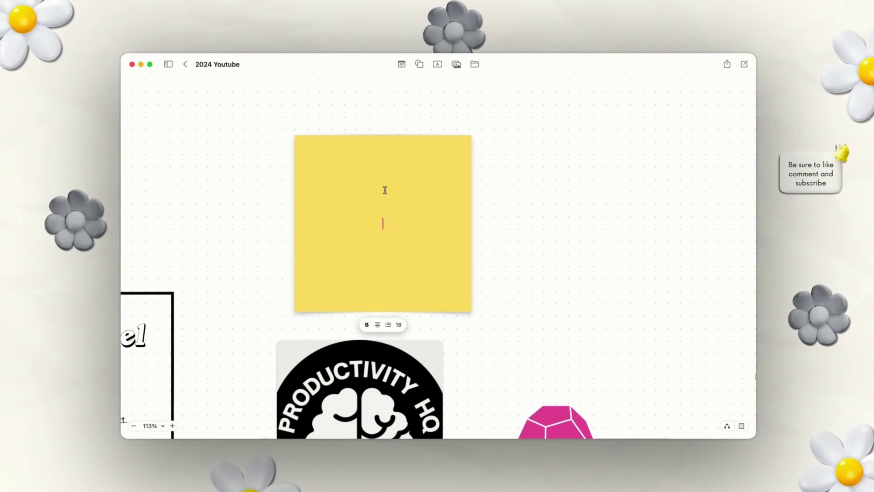
type("Hello Sticky Note")
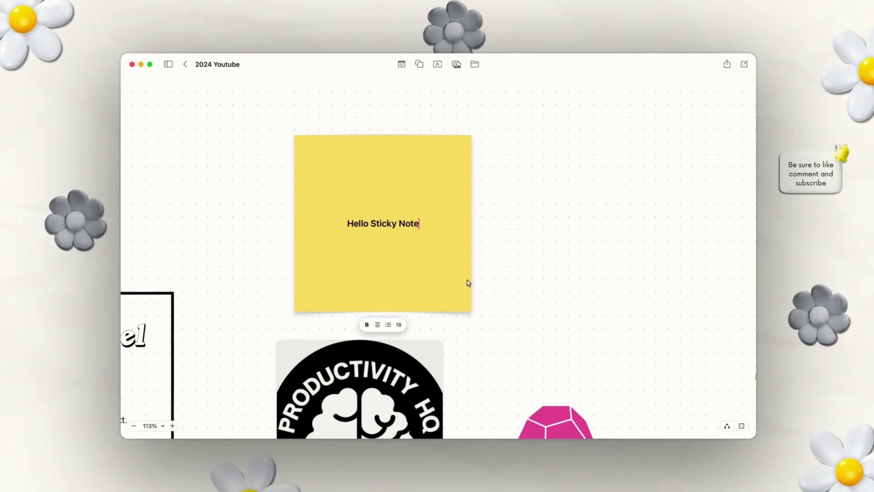
- Make the sticky note's text italic and align it left
left_click(370, 329)
left_click(369, 328)
left_click(387, 329)
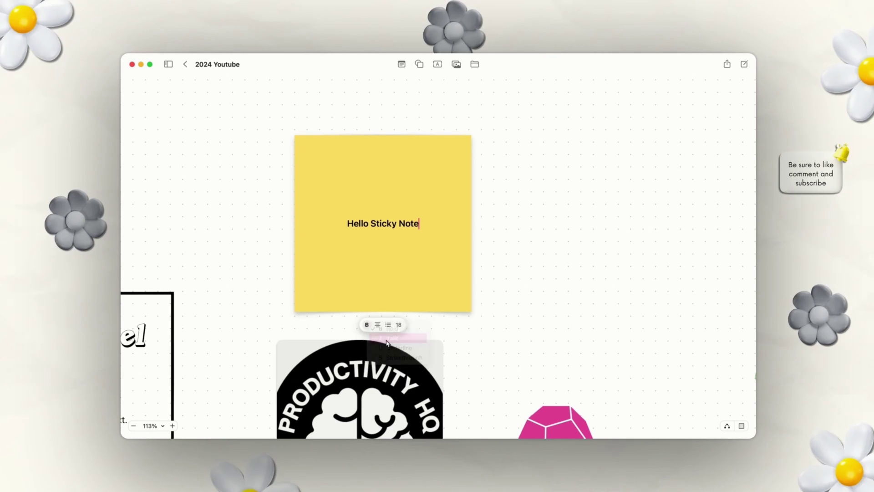
triple_click(393, 226)
left_click(369, 325)
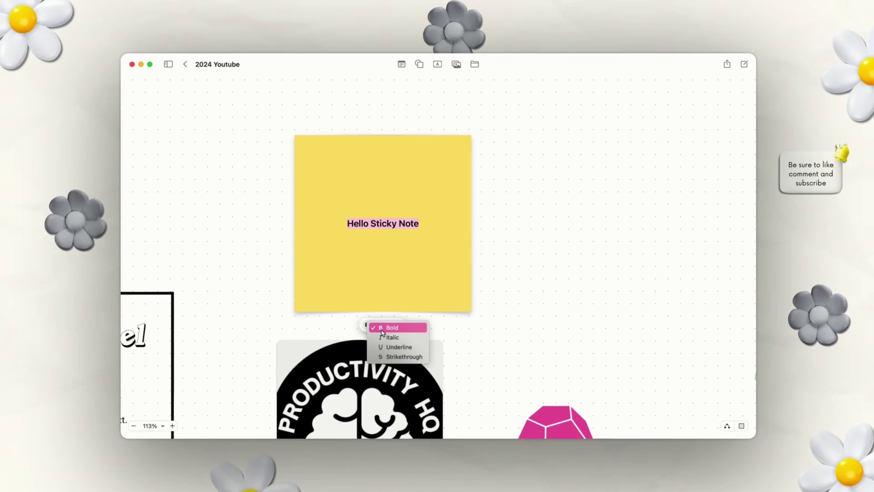
left_click(385, 337)
left_click(382, 325)
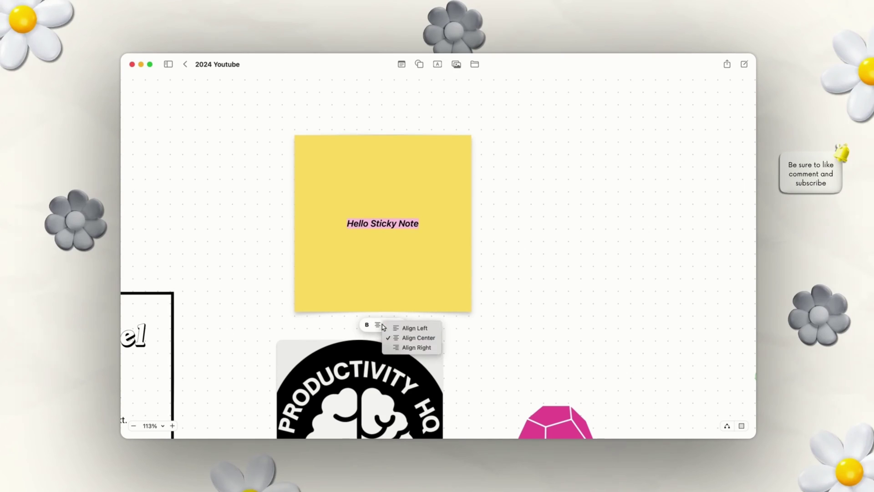
left_click(412, 327)
- Format the sticky note's text as a bulleted list and set its font size to 72
left_click(388, 324)
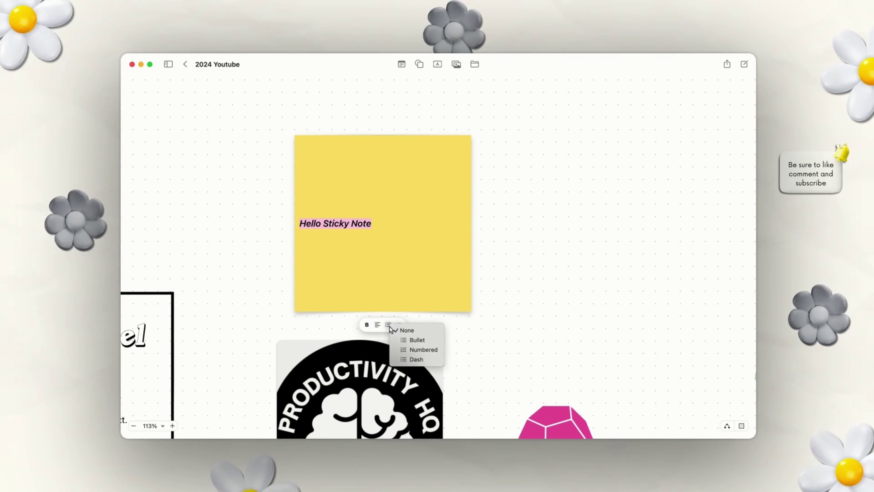
left_click(412, 340)
left_click(399, 324)
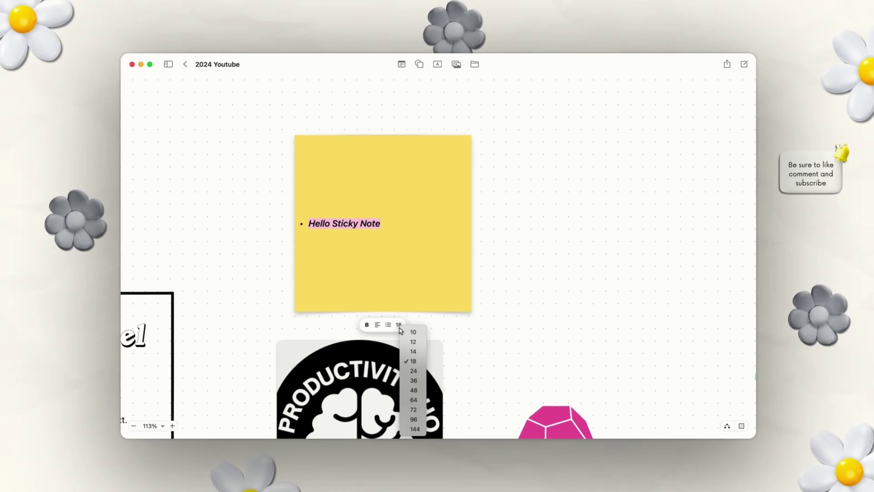
left_click(413, 409)
scroll(412, 351, "up", 5)
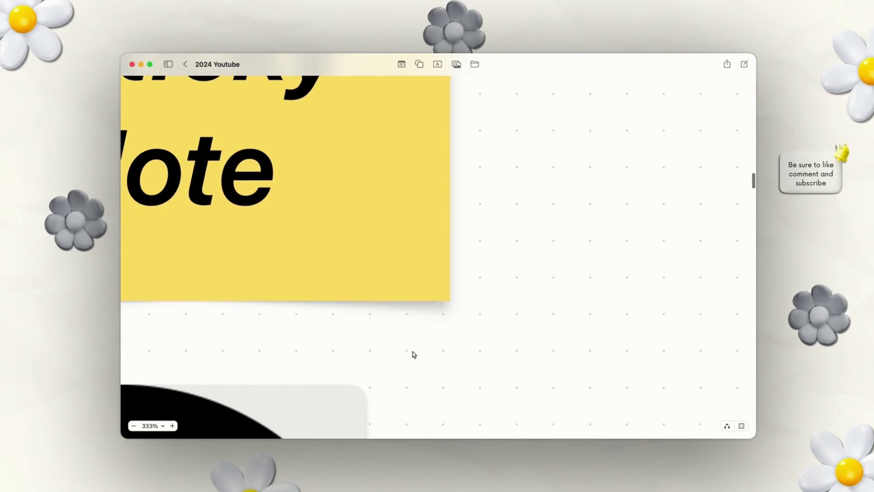
scroll(413, 351, "left", 15)
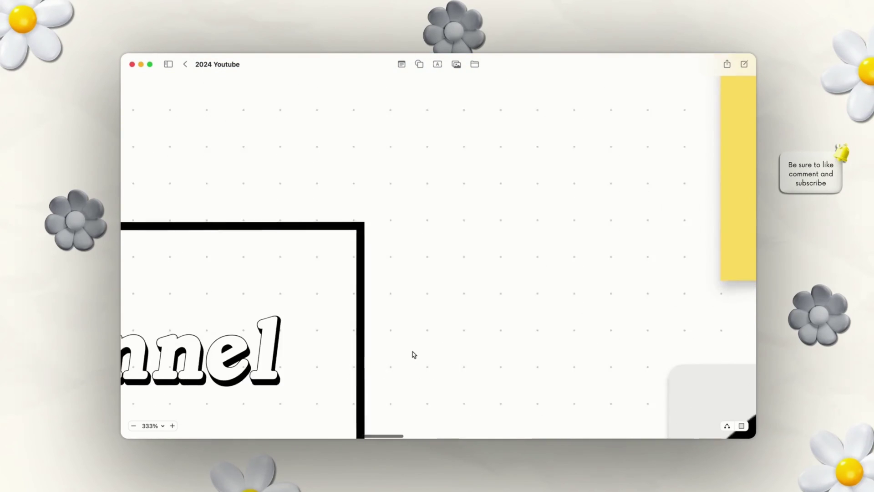
scroll(367, 357, "left", 3)
scroll(230, 394, "left", 8)
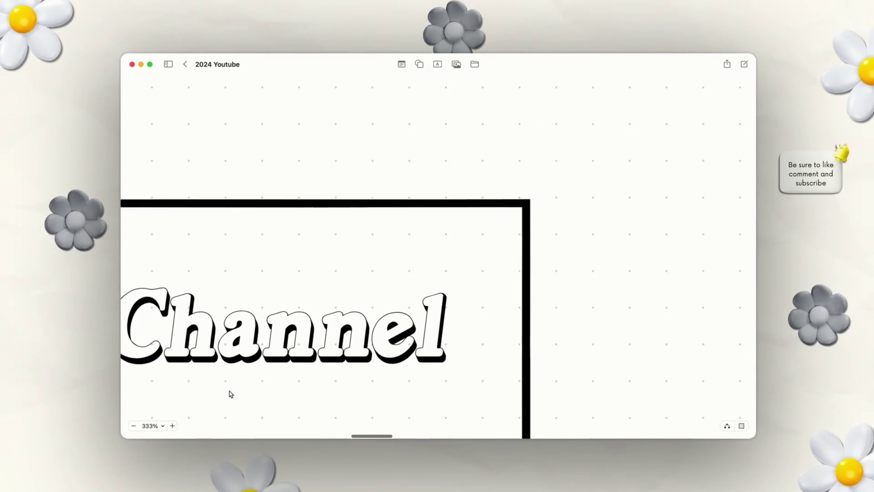
scroll(230, 394, "left", 5)
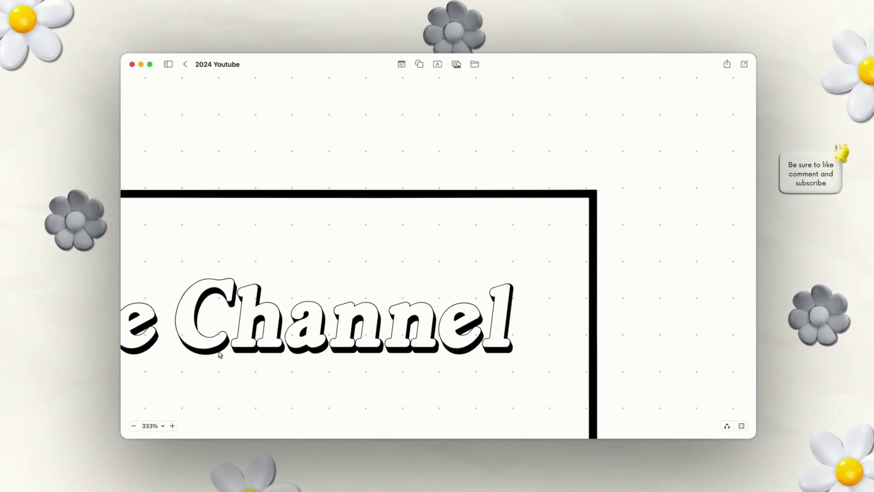
key("super+0")
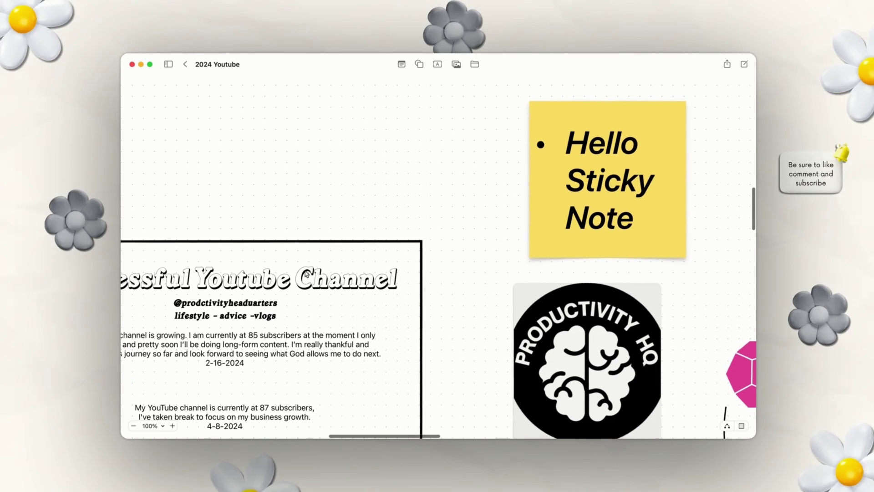
- Look over the board categories and the favorite mark on the 2024 Youtube board in the All Boards overview
left_click(168, 64)
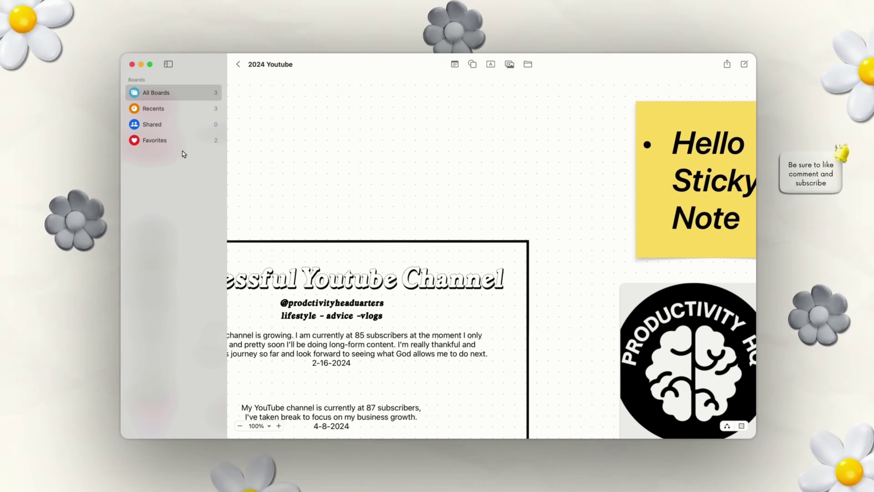
left_click(170, 68)
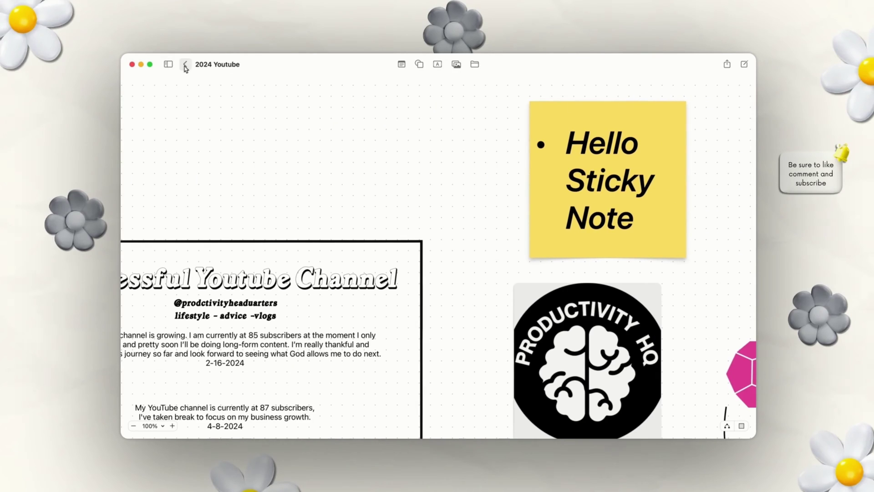
left_click(184, 67)
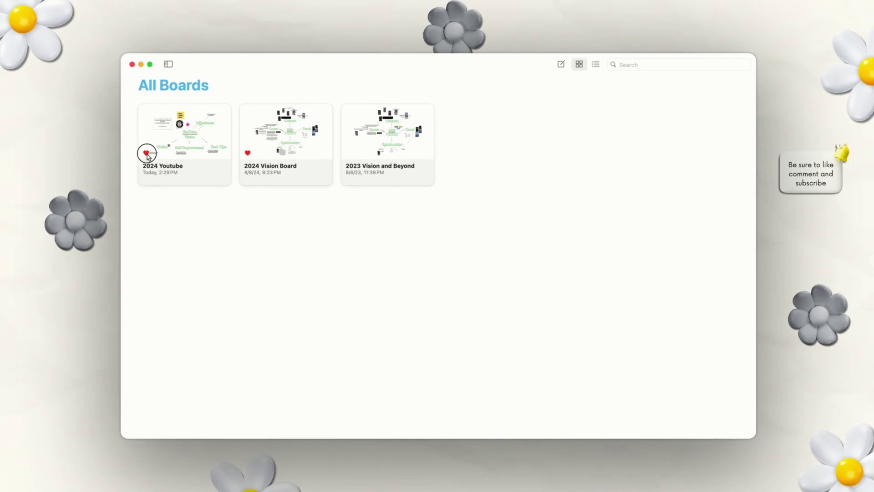
left_click(146, 154)
- Create a new blank board and name it "Title"
left_click(561, 65)
scroll(382, 124, "down", 6)
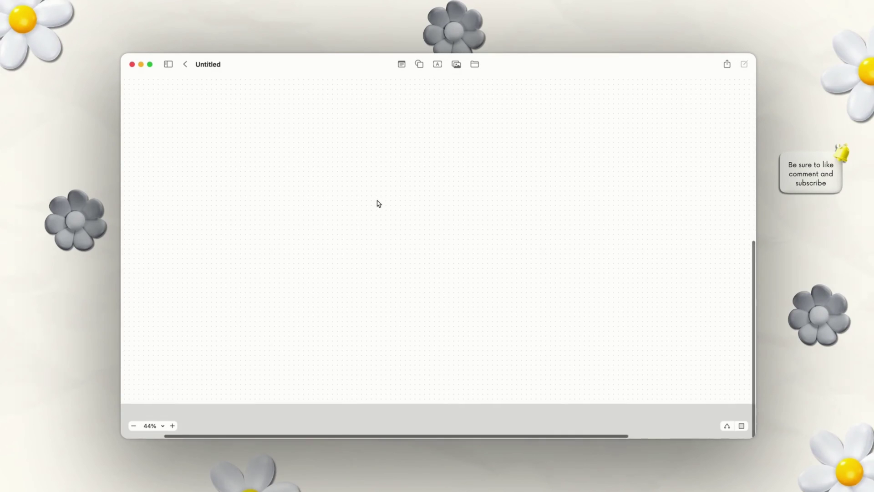
left_click(207, 65)
left_click(227, 65)
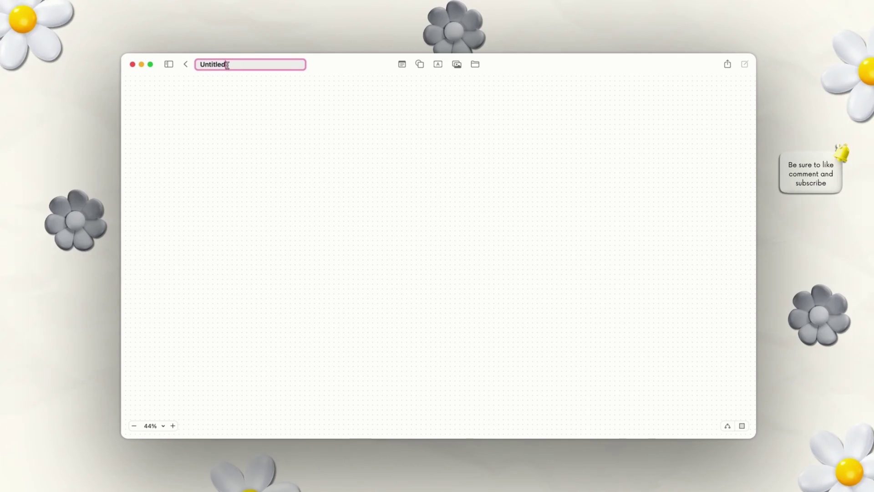
double_click(228, 66)
type("Title")
- Examine the new board's sharing options, including the choices for who can access it and the collaborators' permissions
left_click(728, 64)
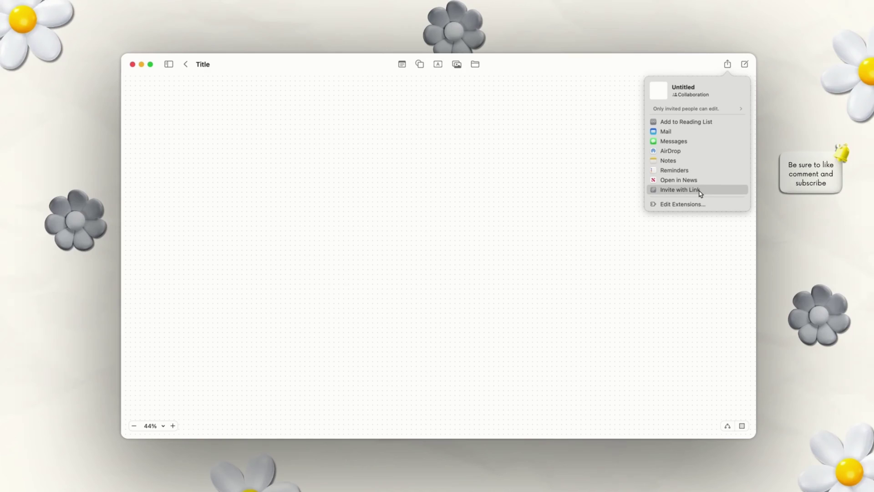
left_click(711, 110)
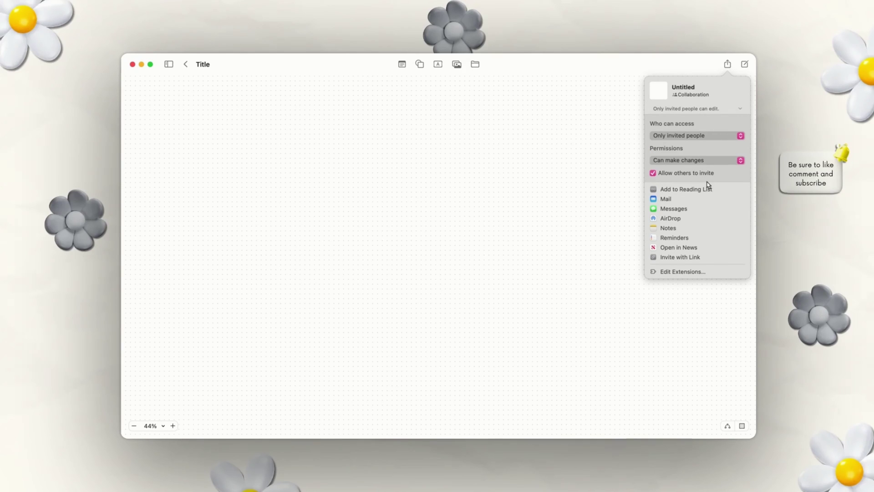
left_click(717, 137)
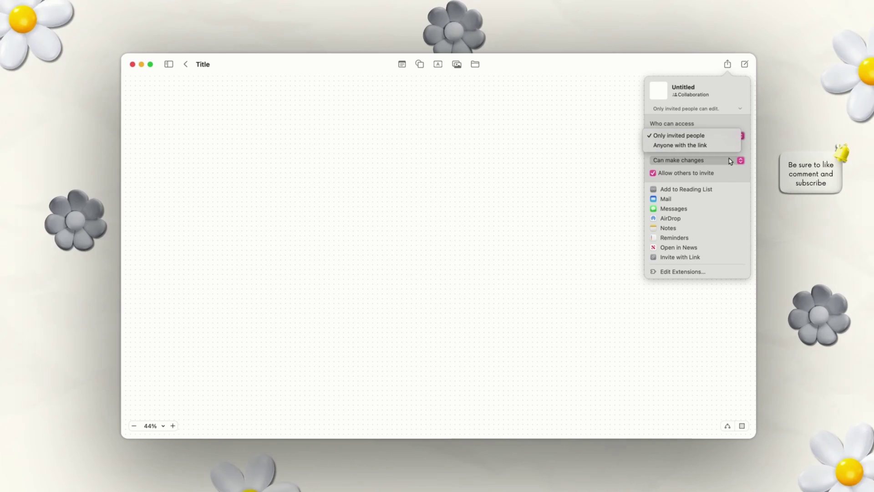
left_click(730, 161)
left_click(728, 160)
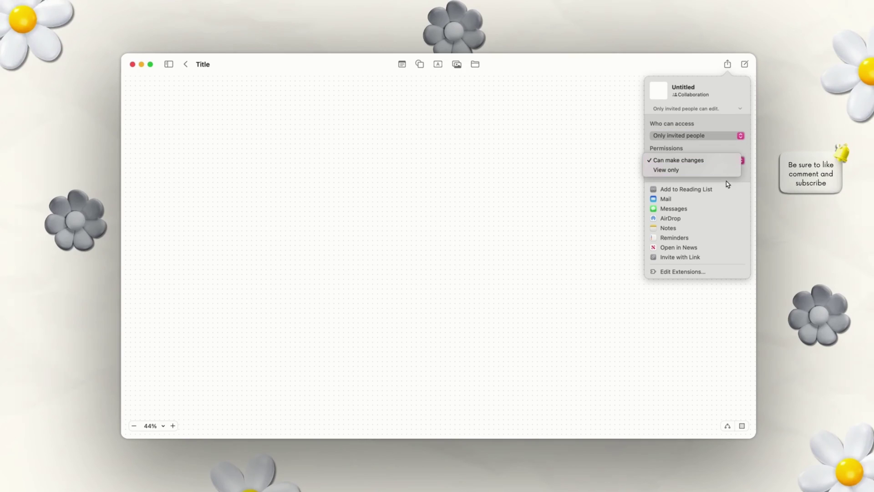
left_click(720, 151)
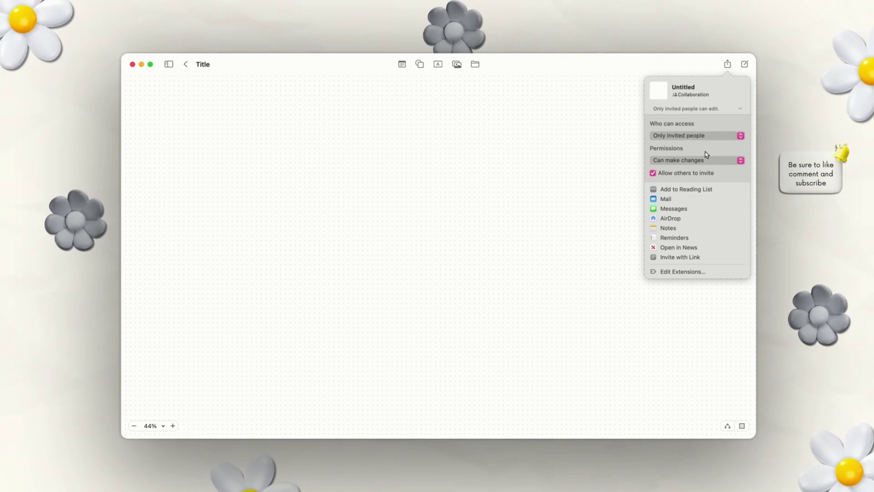
- Leave the sharing options and compare the list and grid layouts of the All Boards overview
left_click(702, 136)
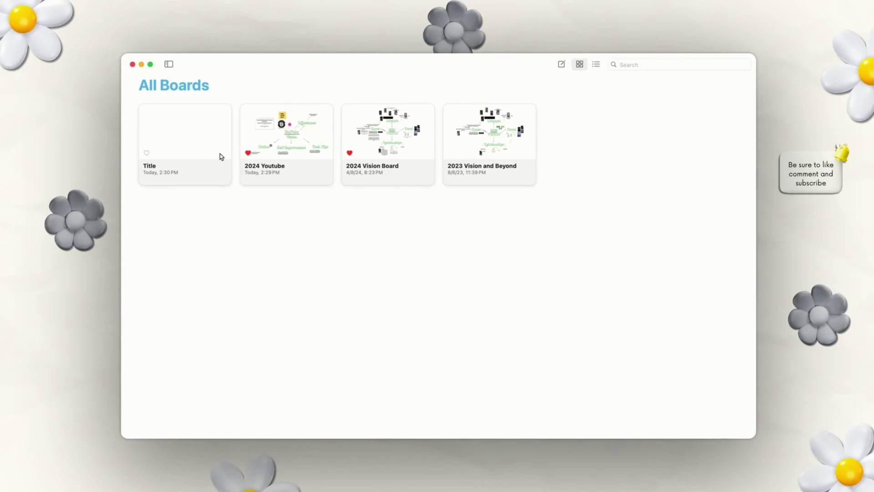
left_click(596, 65)
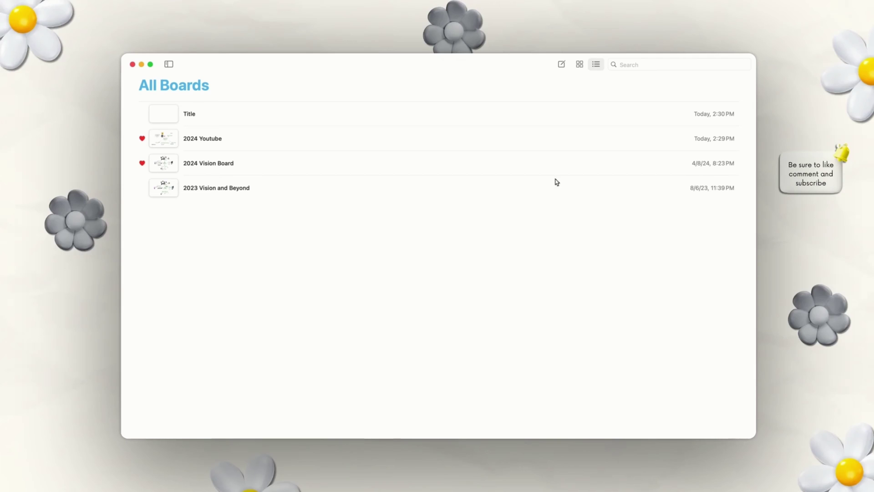
left_click(579, 65)
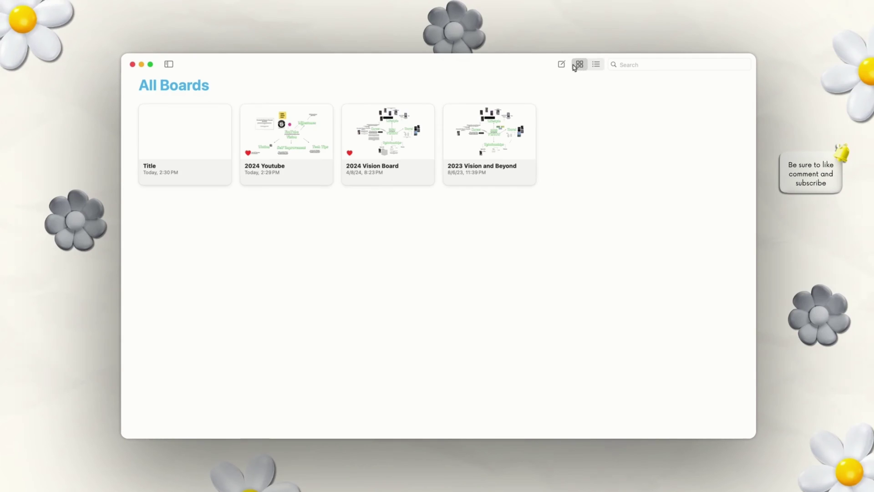
- Delete the "Title" board and open the 2024 Youtube board
right_click(206, 149)
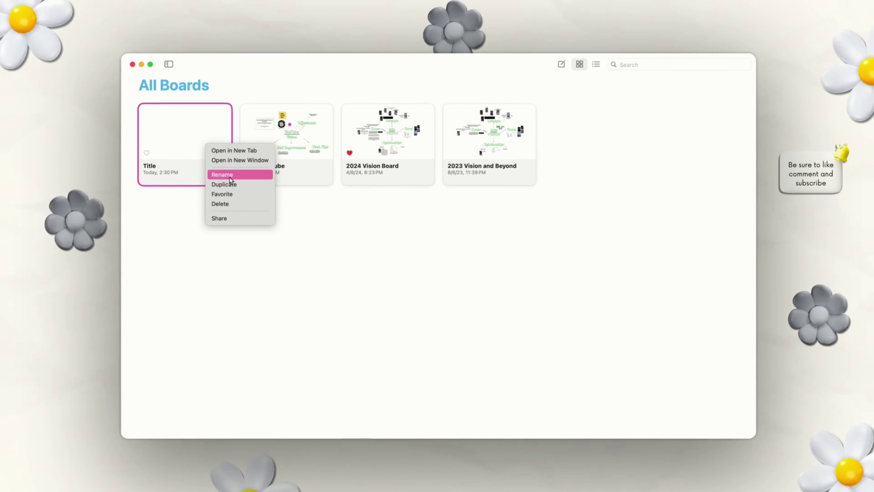
left_click(237, 205)
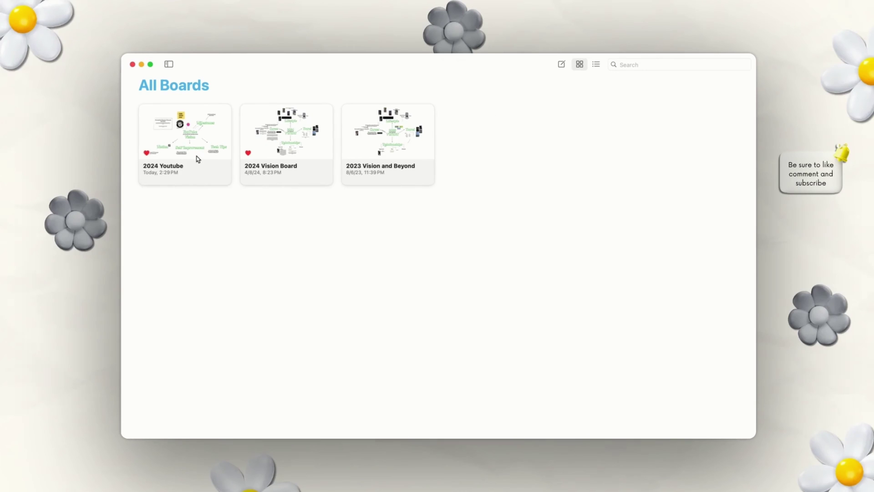
double_click(198, 158)
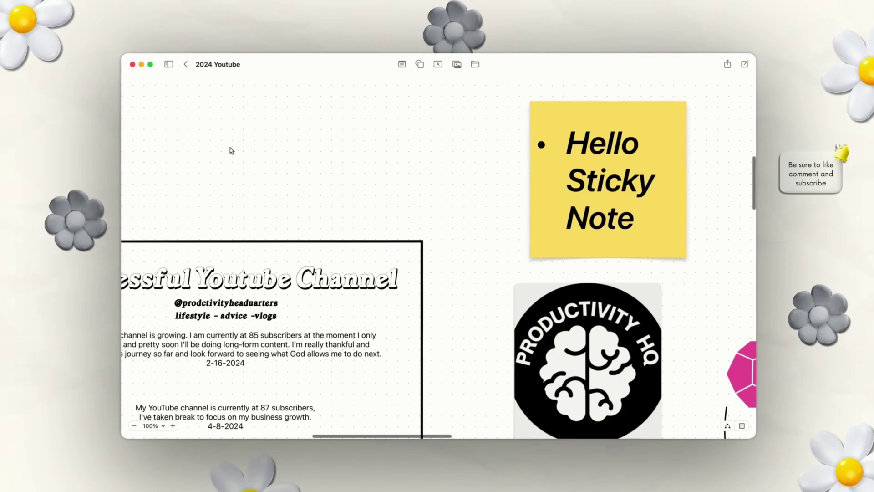
- Add "Screen Recording 2024-06-05 at 11.57.14 PM" from the Trash in Finder to the board above the Successful Youtube Channel box, and close the Finder windows
scroll(479, 121, "down", 5)
scroll(524, 208, "down", 3)
scroll(523, 209, "right", 2)
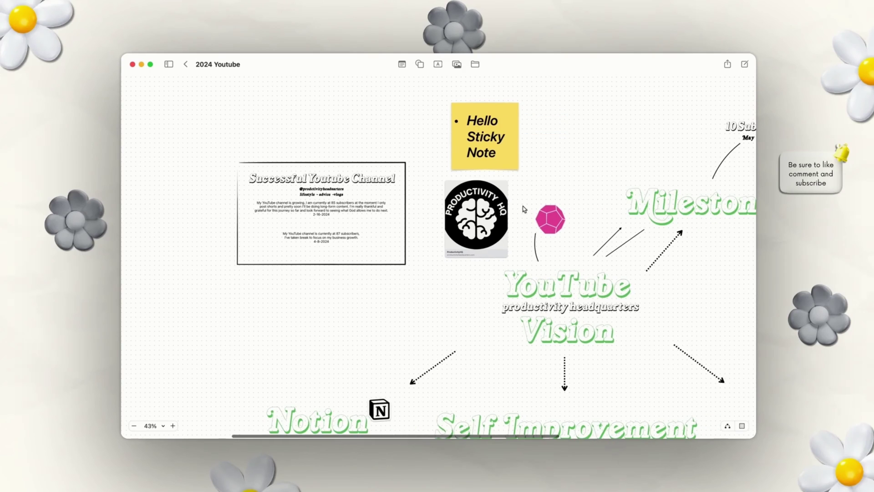
scroll(523, 209, "right", 2)
scroll(529, 204, "up", 3)
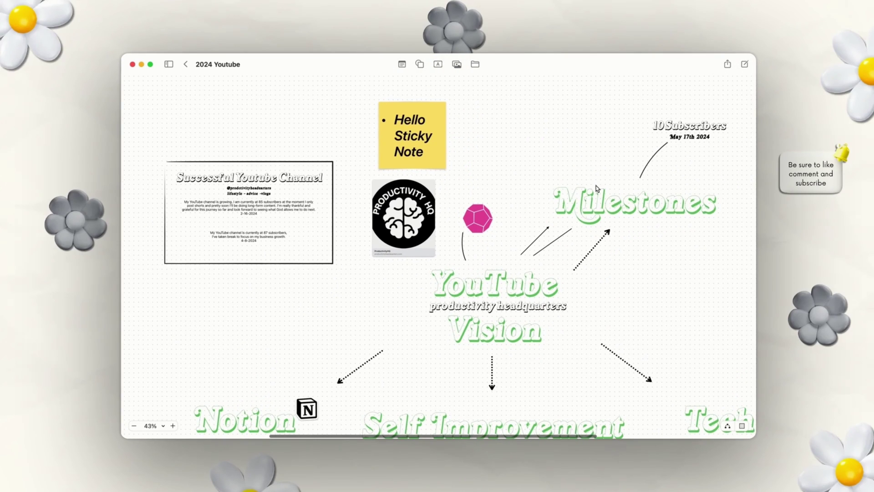
scroll(597, 188, "up", 5)
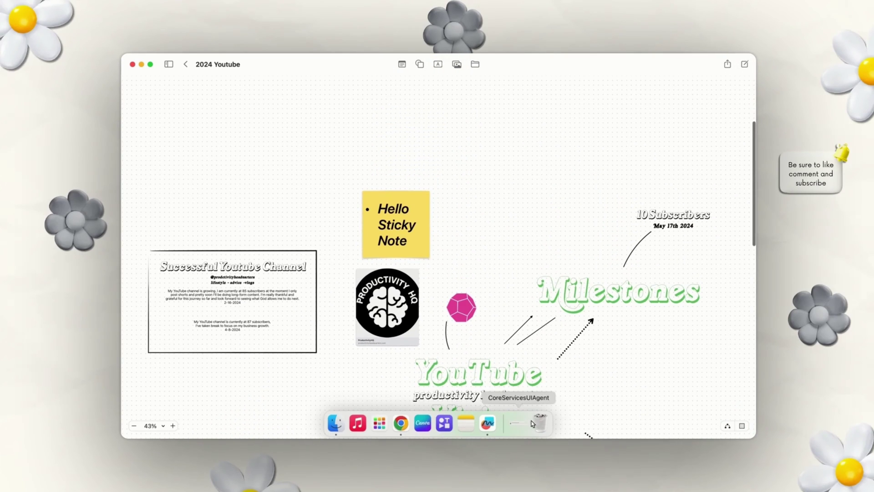
left_click(537, 422)
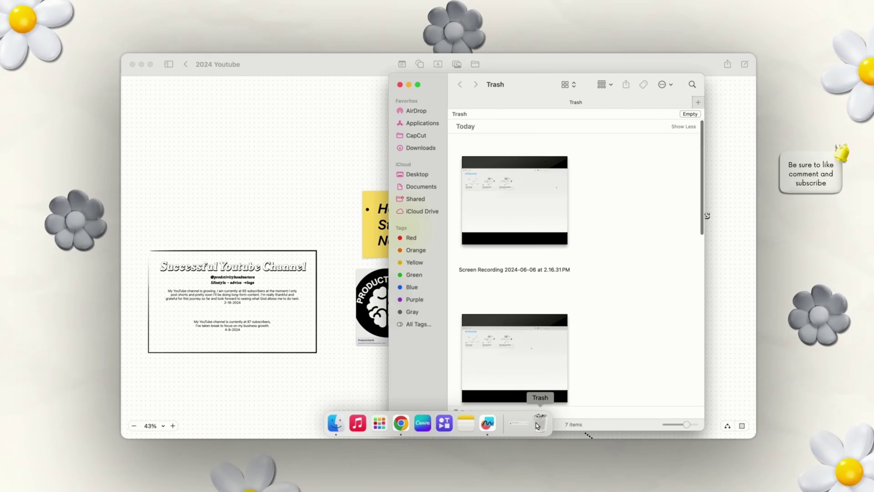
mouse_move(552, 247)
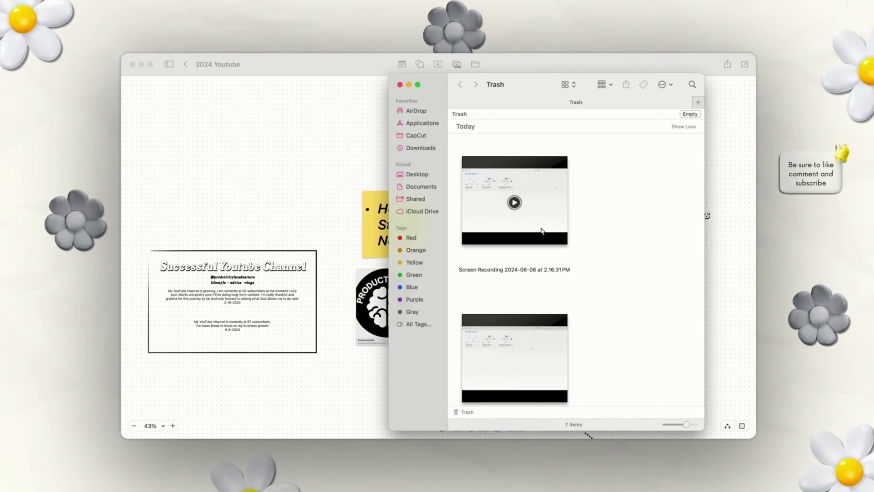
scroll(523, 258, "down", 10)
left_click_drag(524, 237, 246, 179)
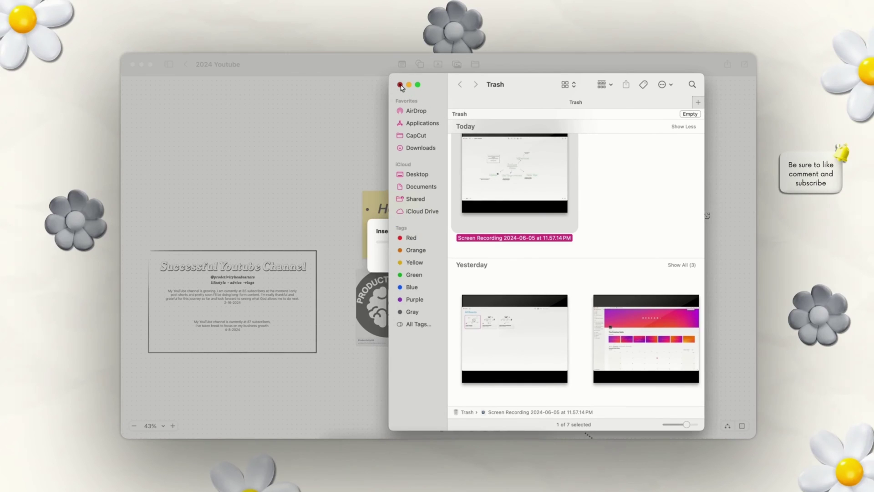
left_click(400, 85)
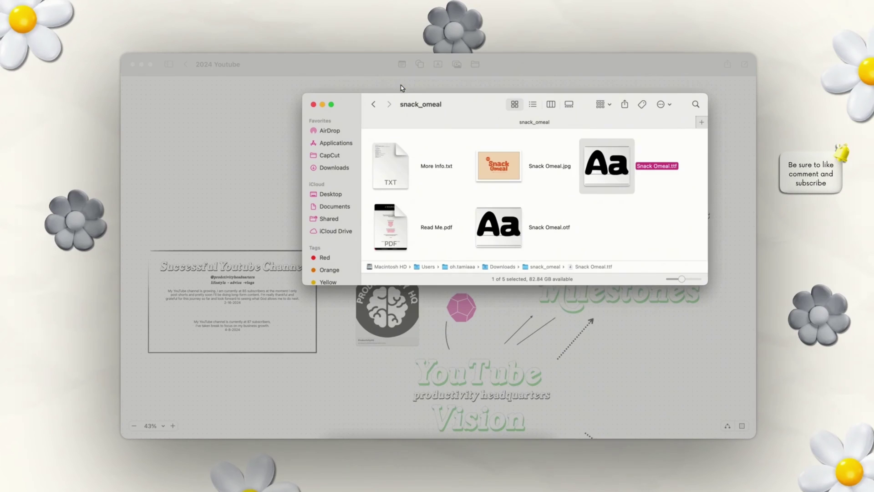
left_click(314, 105)
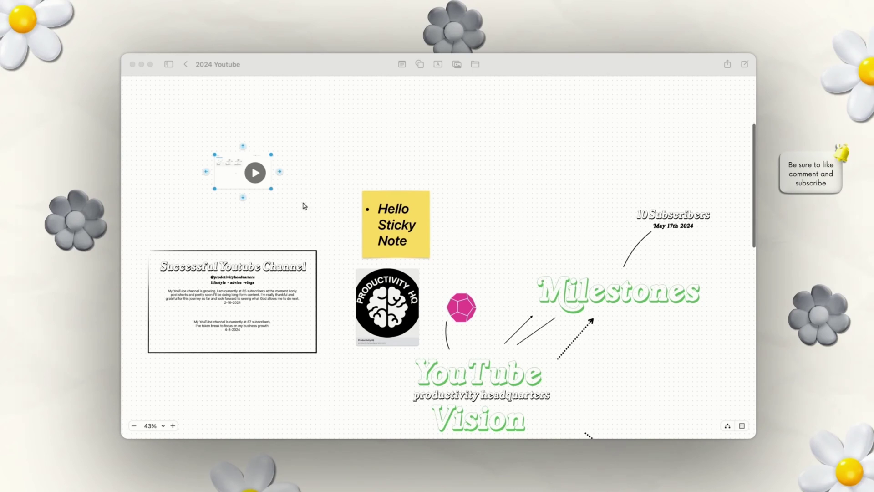
- Move the screen recording to the empty area above the Milestones heading and enlarge it
left_click(272, 187)
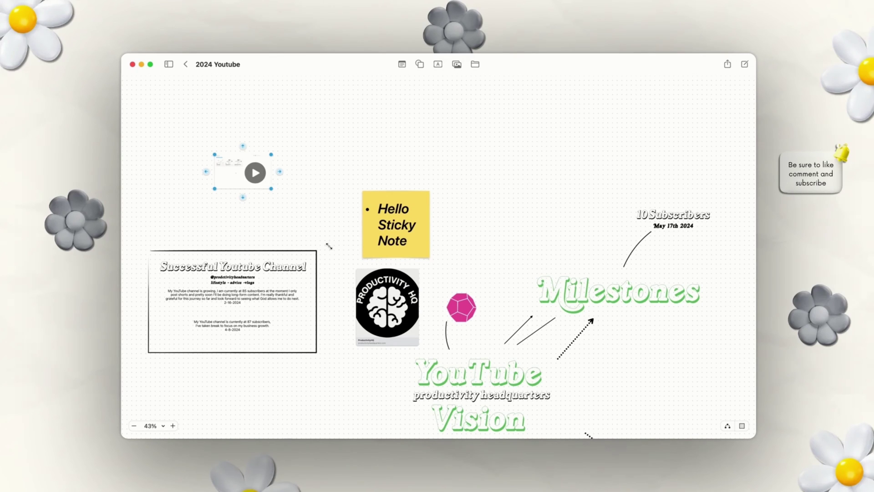
scroll(329, 246, "down", 5)
left_click(310, 194)
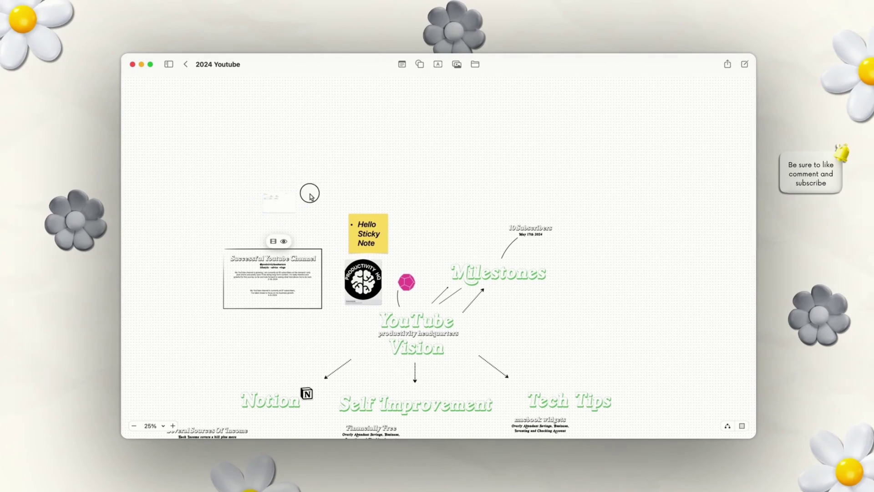
left_click_drag(279, 200, 467, 183)
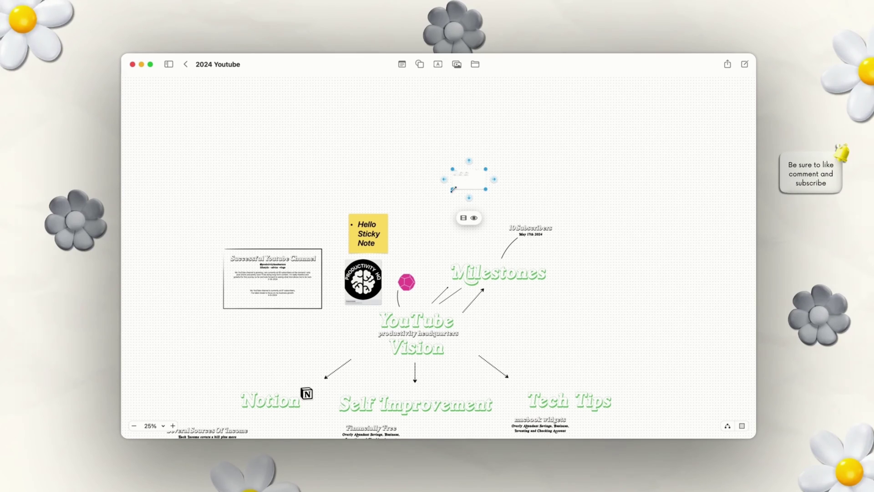
left_click_drag(453, 189, 573, 116)
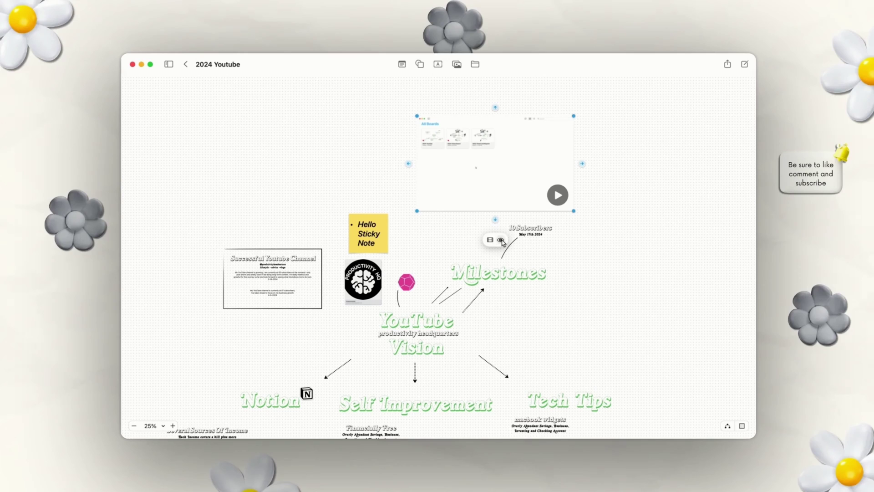
- Preview the screen recording in Quick Look, close the preview, and try playback directly on the board
left_click(501, 240)
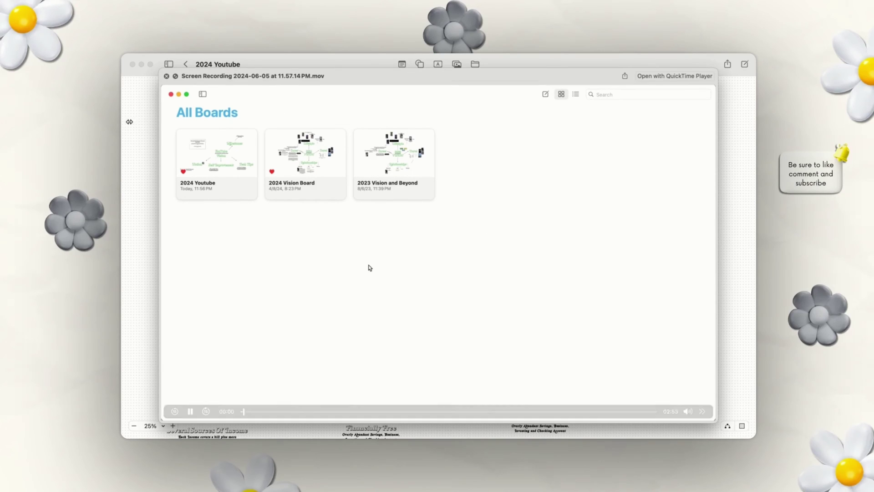
left_click(166, 76)
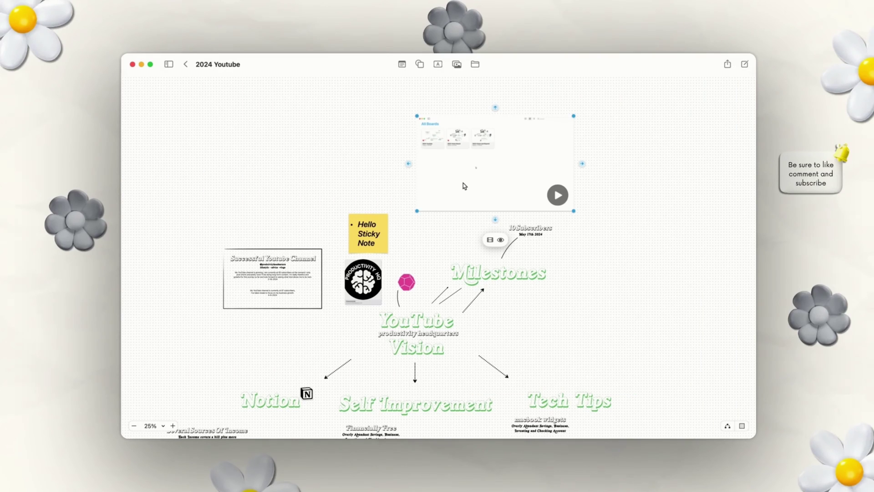
left_click(558, 196)
left_click(558, 196)
- Open the screen recording's file options and reset the video to its original size
left_click(491, 240)
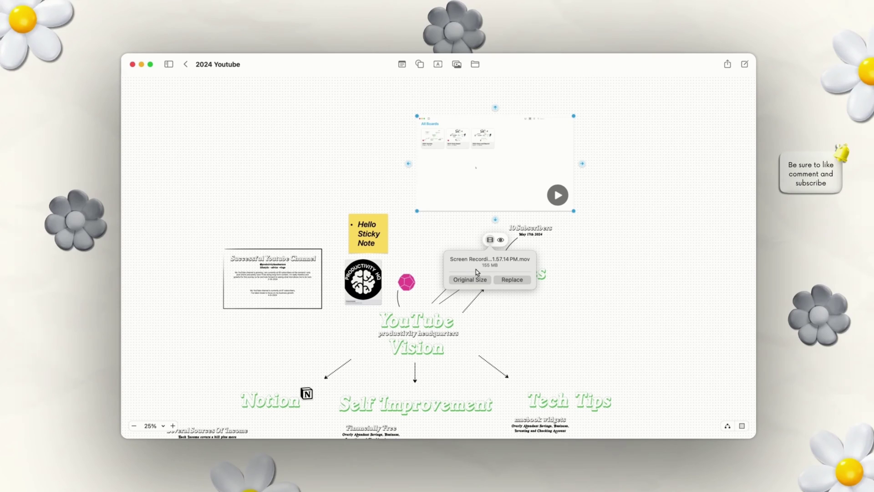
left_click(509, 283)
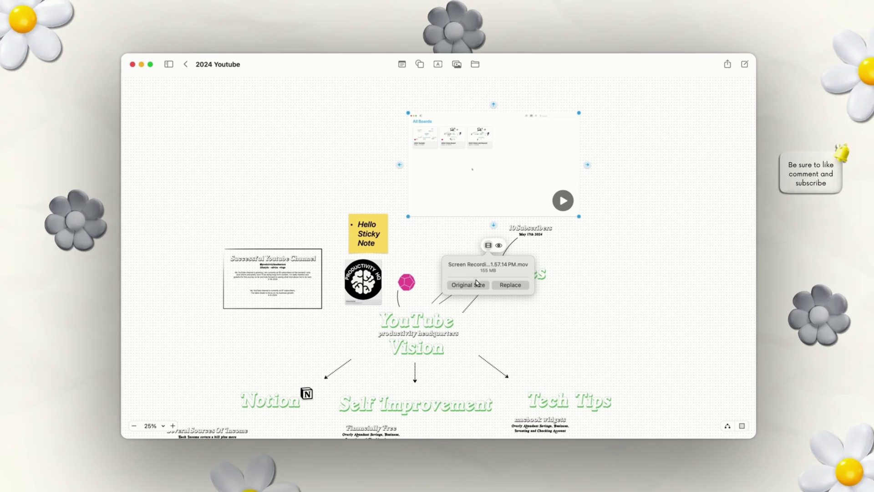
left_click(477, 287)
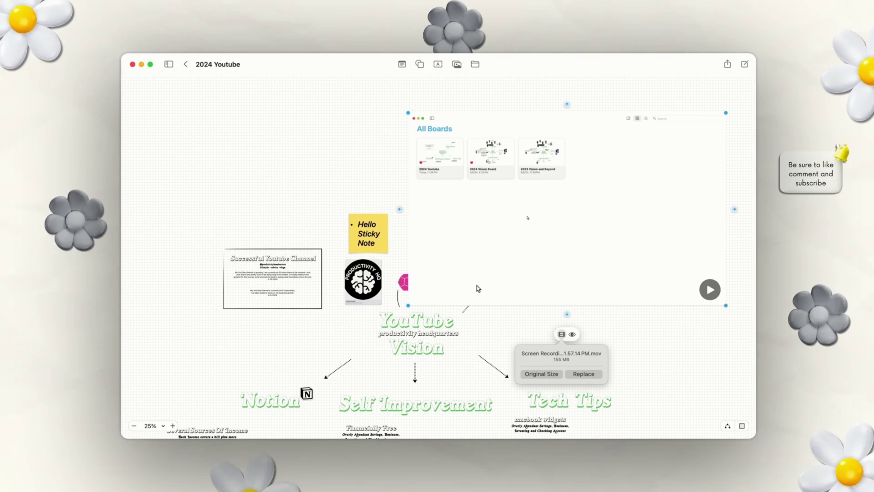
- Move the oversized screen recording away from the Milestones heading and delete it from the board
scroll(579, 183, "down", 2)
scroll(578, 183, "left", 2)
scroll(579, 185, "up", 5)
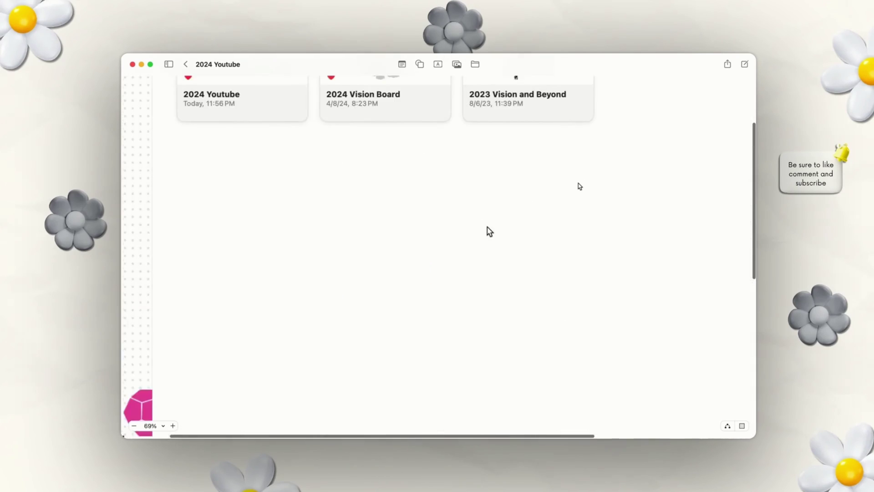
scroll(579, 185, "down", 2)
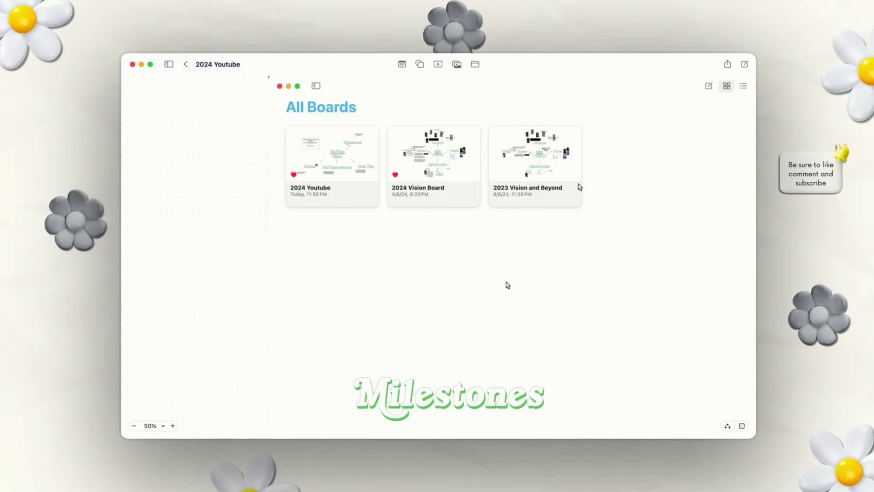
scroll(579, 187, "down", 2)
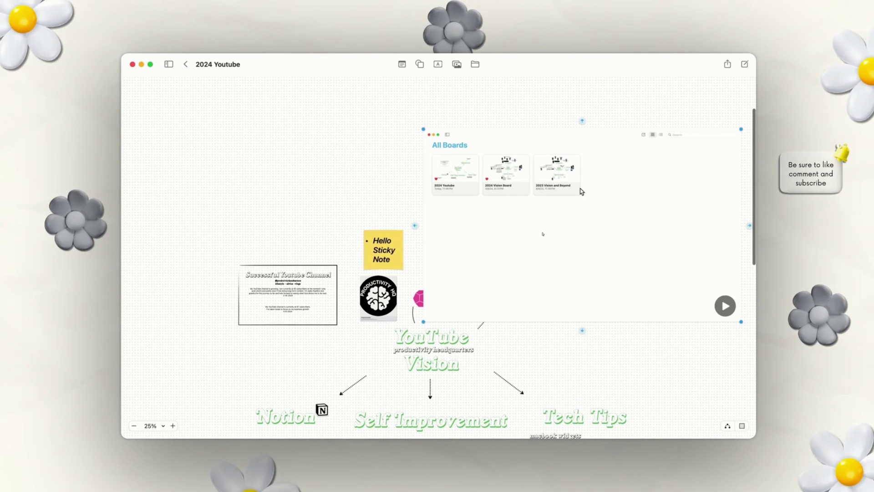
left_click_drag(582, 192, 490, 124)
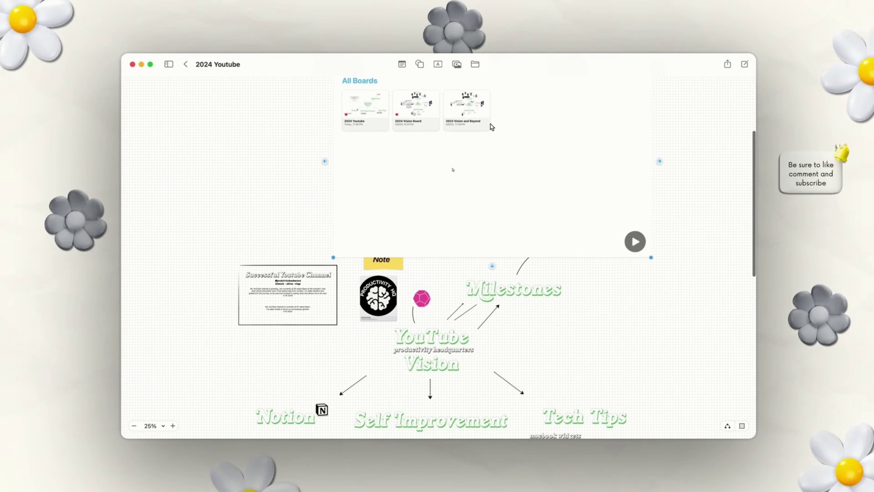
key("Delete")
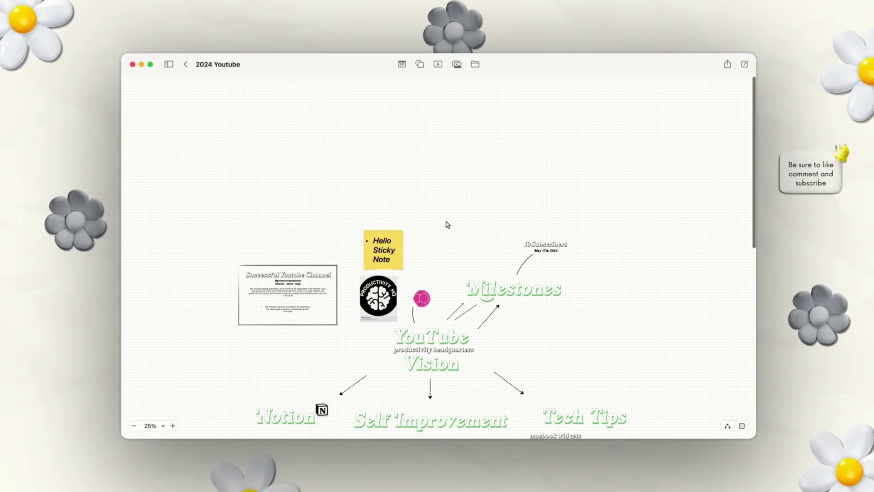
- Browse the Imports and All Albums collections of the photo library and insert the "i aspire to inspire." image on the board
left_click(459, 71)
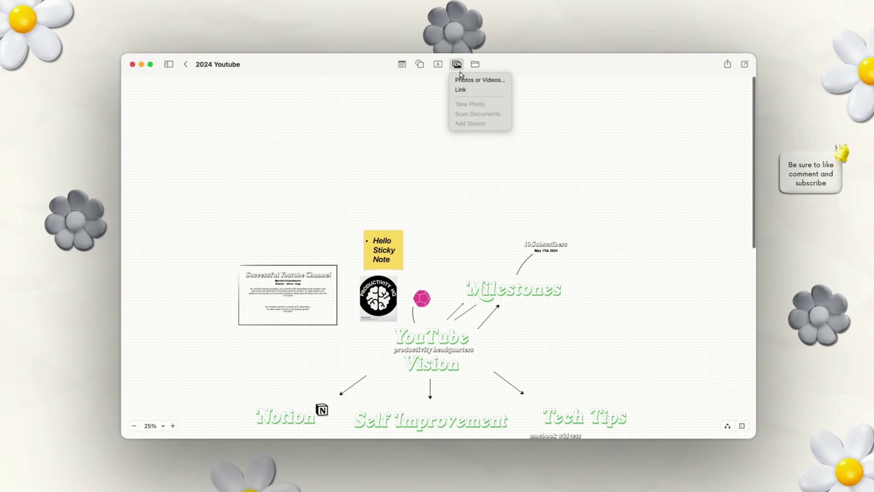
left_click(476, 82)
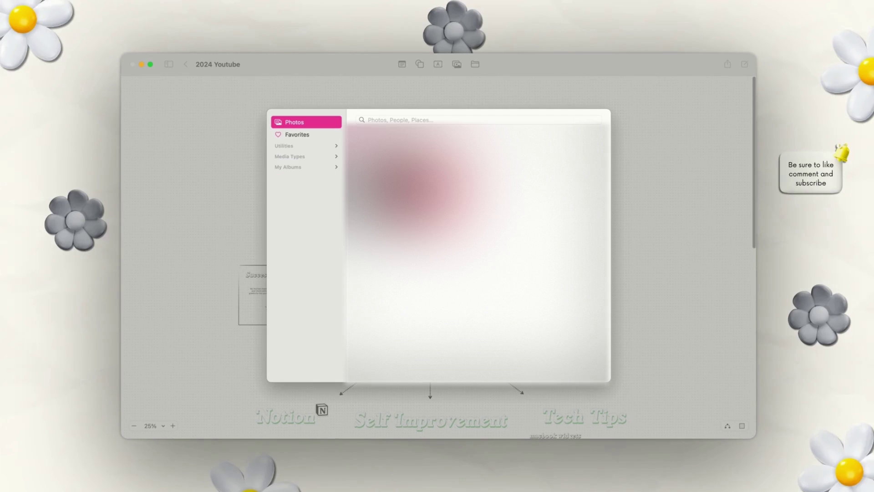
left_click(303, 158)
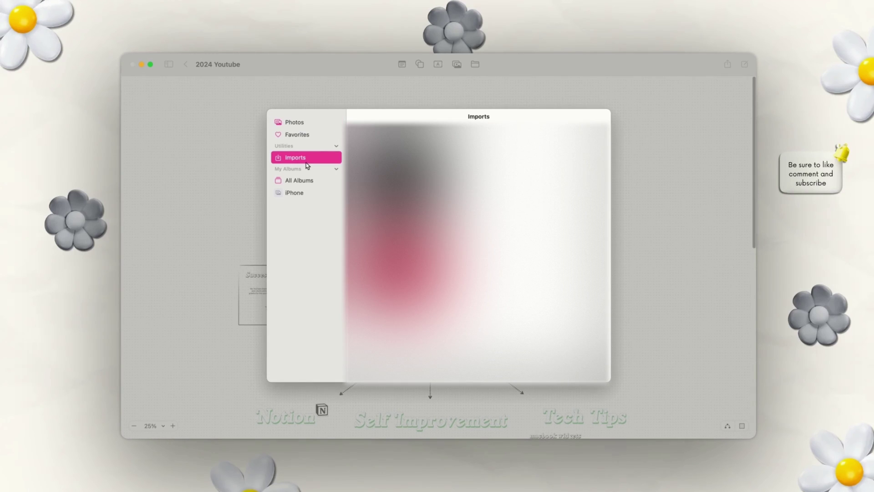
left_click(303, 181)
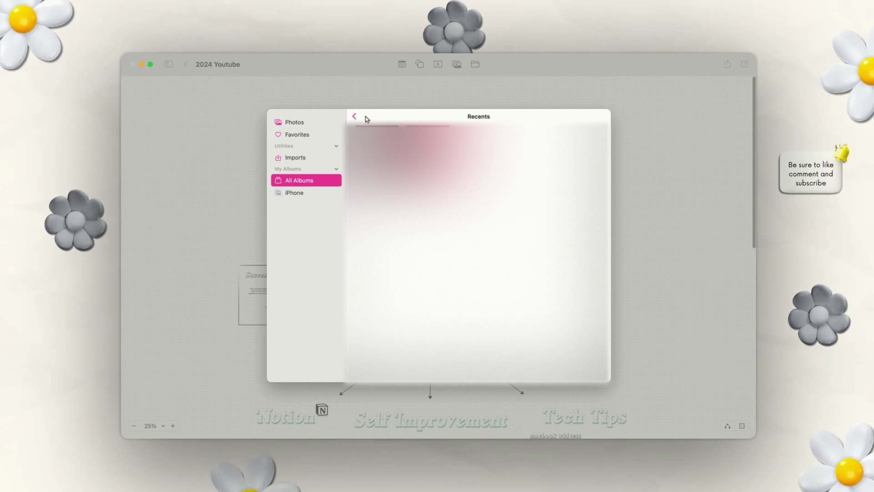
left_click(357, 117)
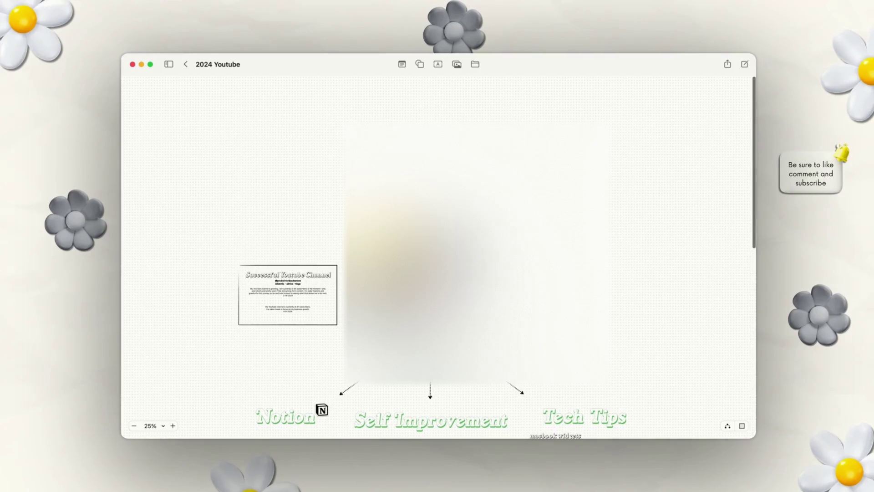
- Enlarge the "i aspire to inspire." image above the Milestones heading, and delete it
left_click_drag(453, 244, 562, 136)
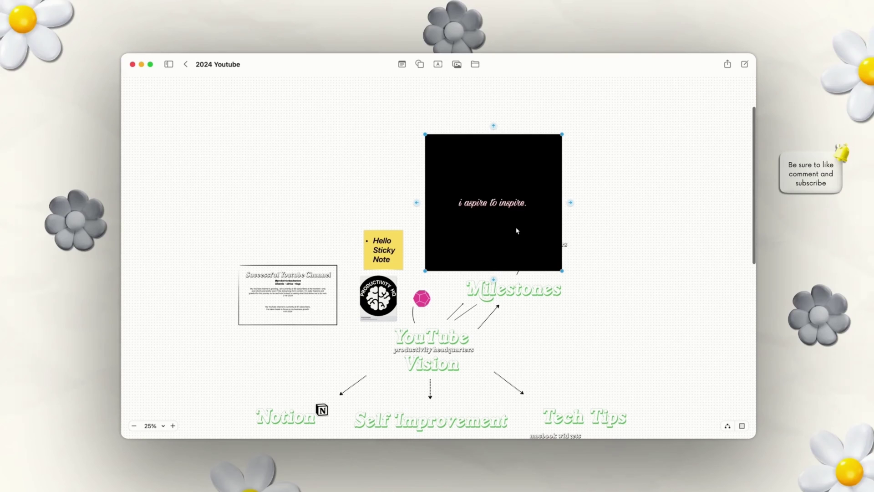
key("BackSpace")
- Insert seven pictures from the Previous 7 Days section of Downloads on the board and enlarge them together
left_click(478, 65)
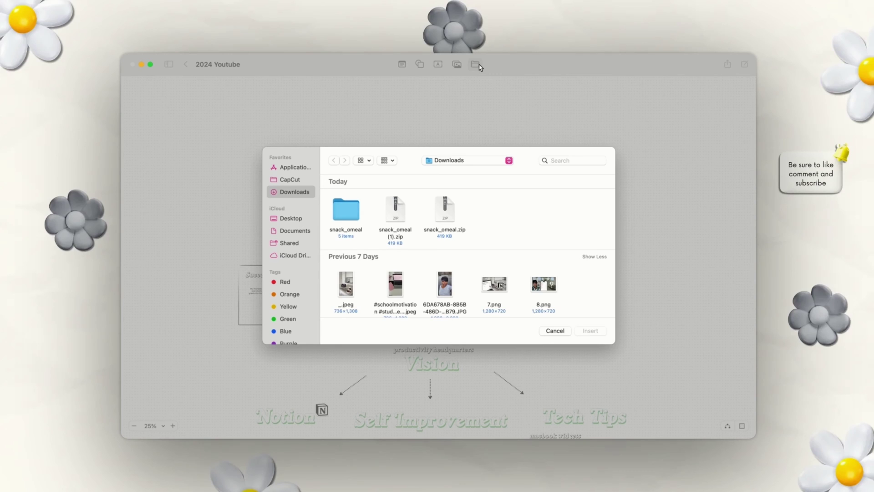
scroll(487, 235, "down", 3)
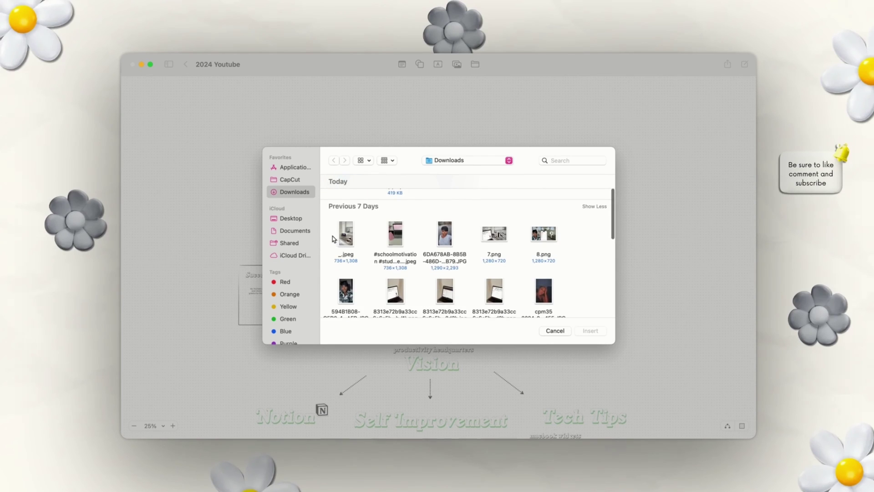
left_click_drag(333, 236, 582, 247)
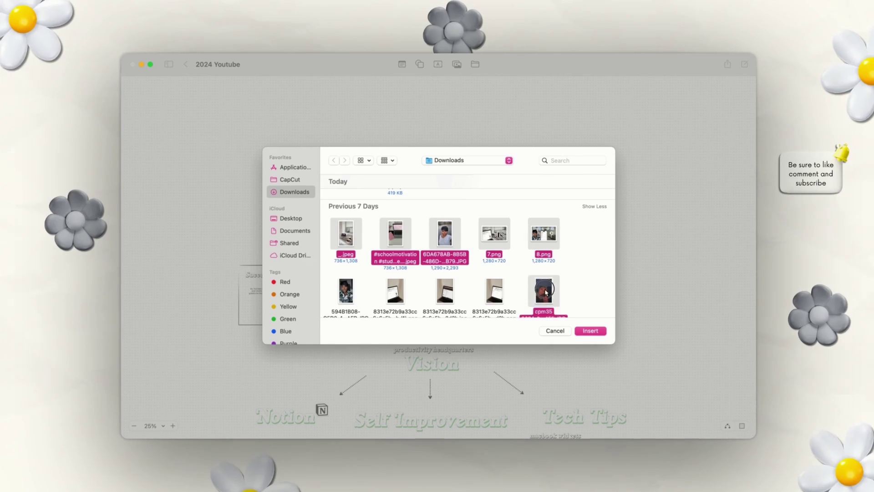
left_click(555, 331)
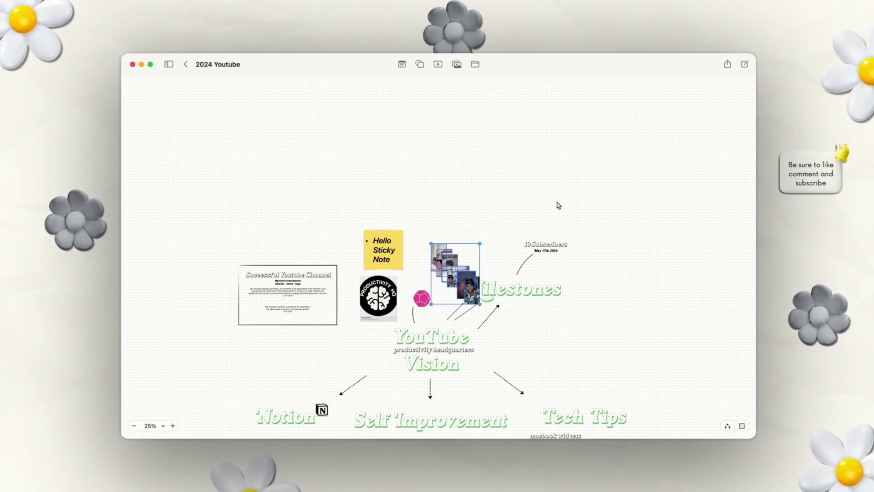
left_click_drag(480, 244, 630, 98)
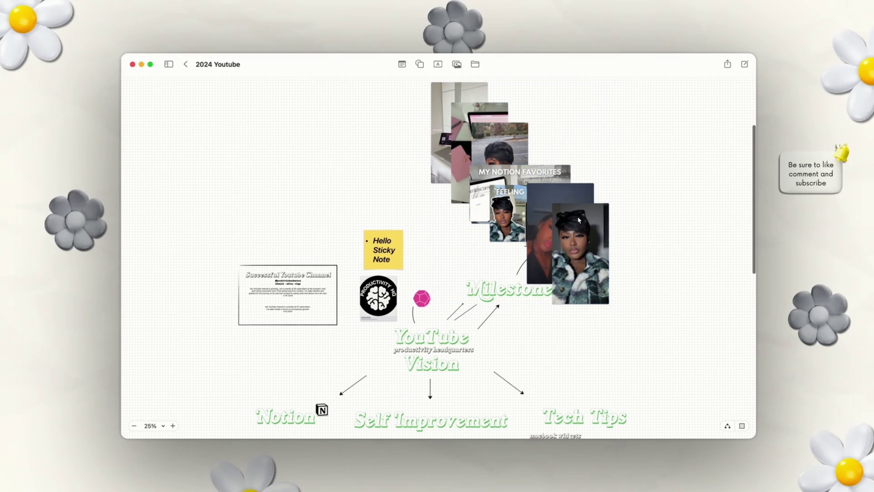
- Spread the stacked pictures apart across the empty space around the Milestones heading, with both video thumbnails on its far right
left_click_drag(579, 220, 307, 166)
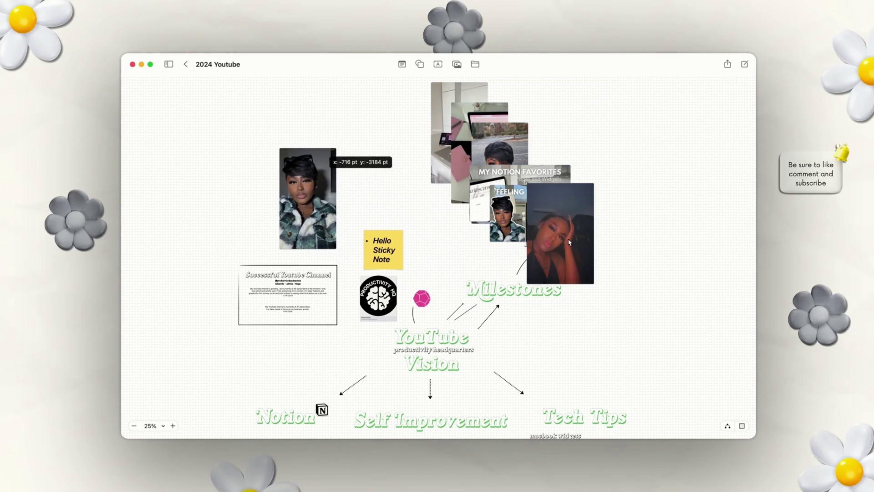
left_click_drag(569, 242, 644, 331)
left_click(667, 146)
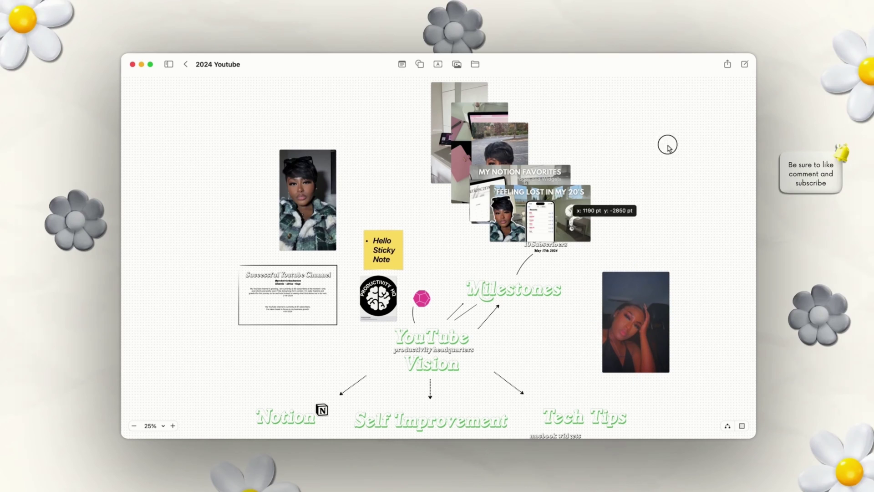
left_click_drag(548, 196, 663, 214)
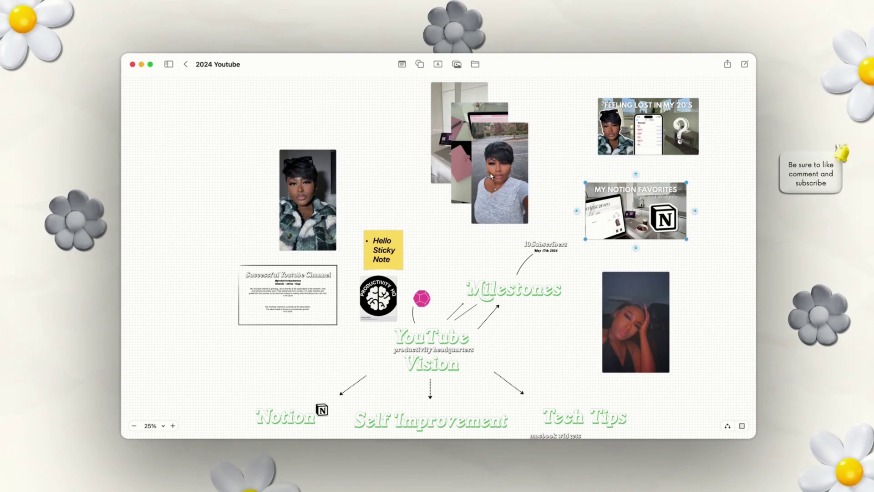
left_click_drag(491, 177, 421, 239)
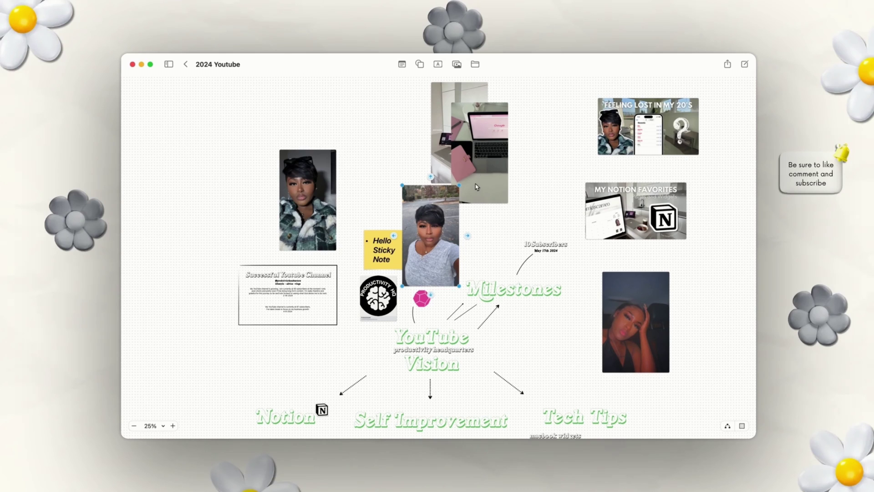
left_click_drag(476, 187, 531, 189)
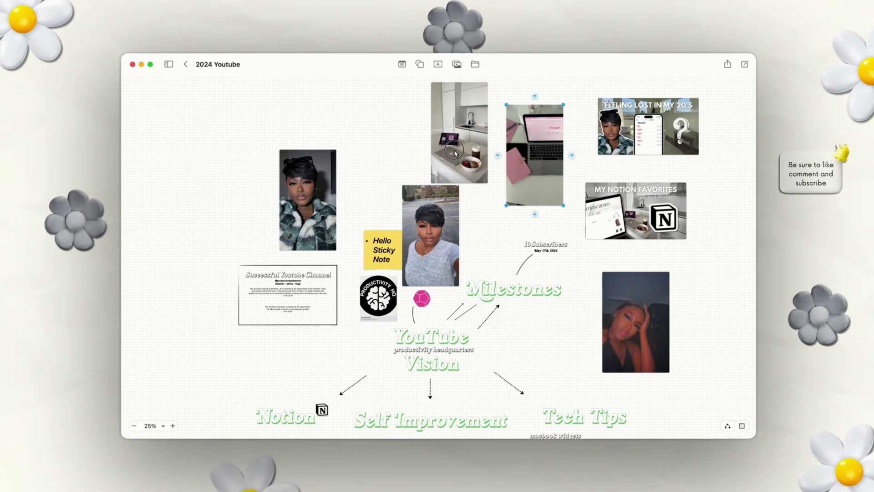
left_click_drag(455, 153, 421, 153)
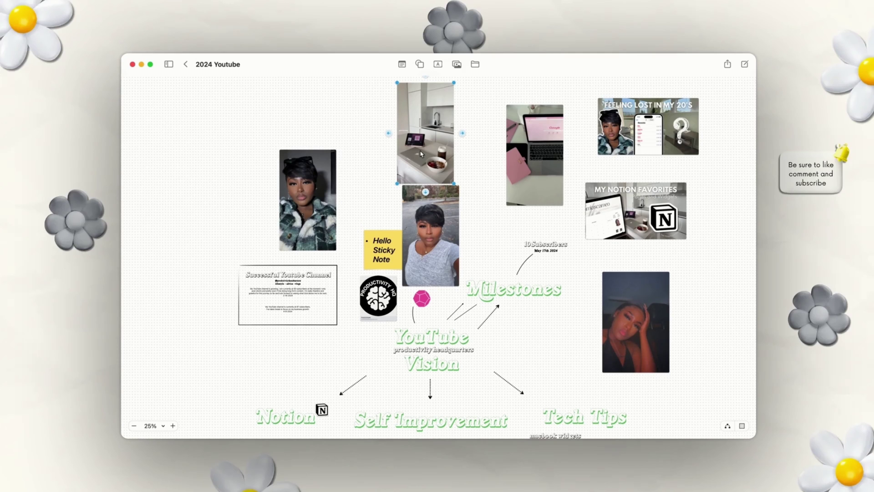
- Add a text box and place it beneath the MY NOTION FAVORITES thumbnail
scroll(688, 195, "up", 5)
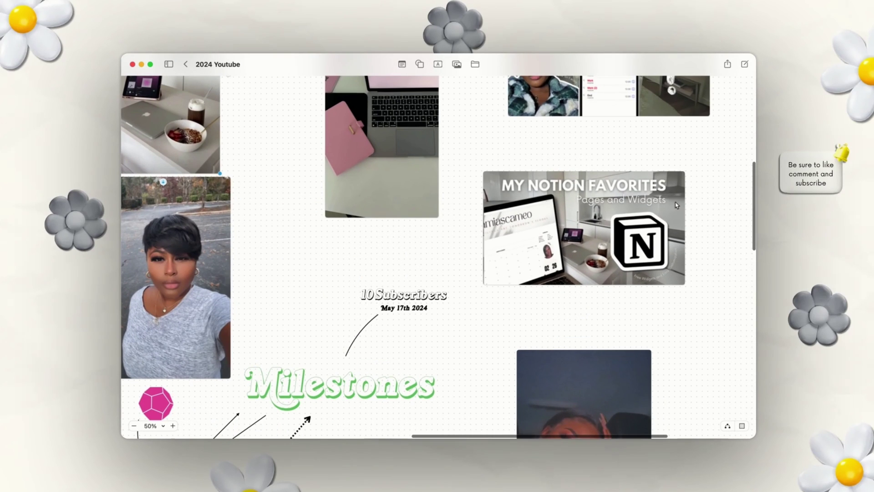
left_click(419, 309)
left_click(569, 326)
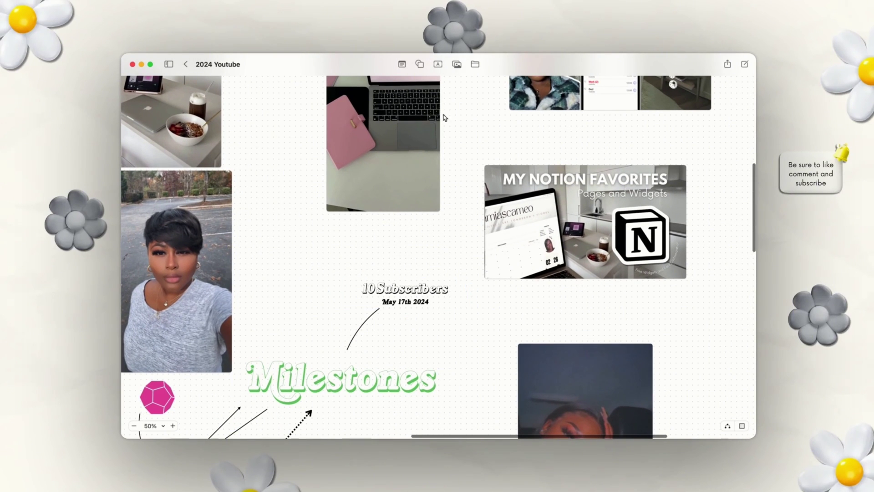
left_click(438, 64)
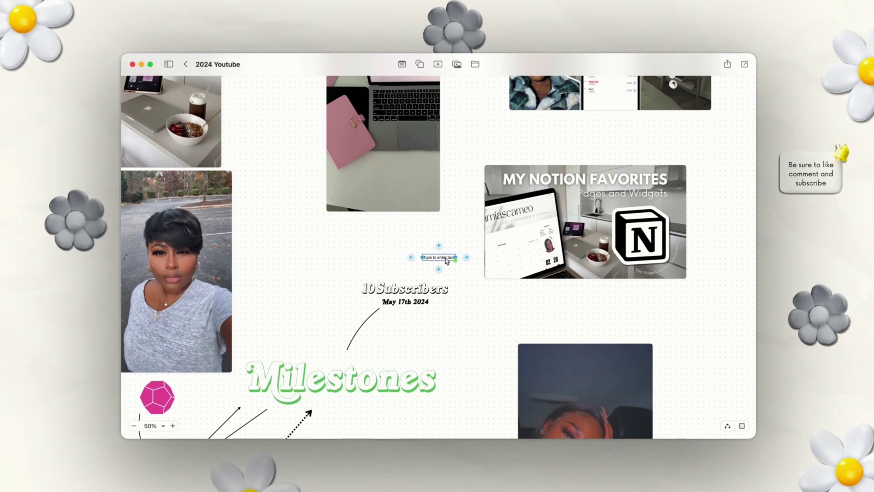
left_click_drag(446, 260, 563, 300)
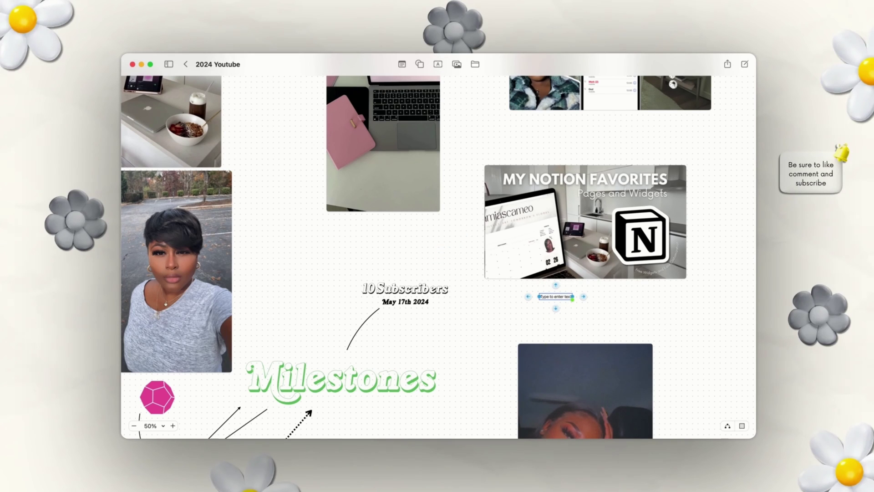
- Switch to Notes, open the Notion Tours folder, and copy the paragraph under YouTube Video Description
mouse_move(483, 426)
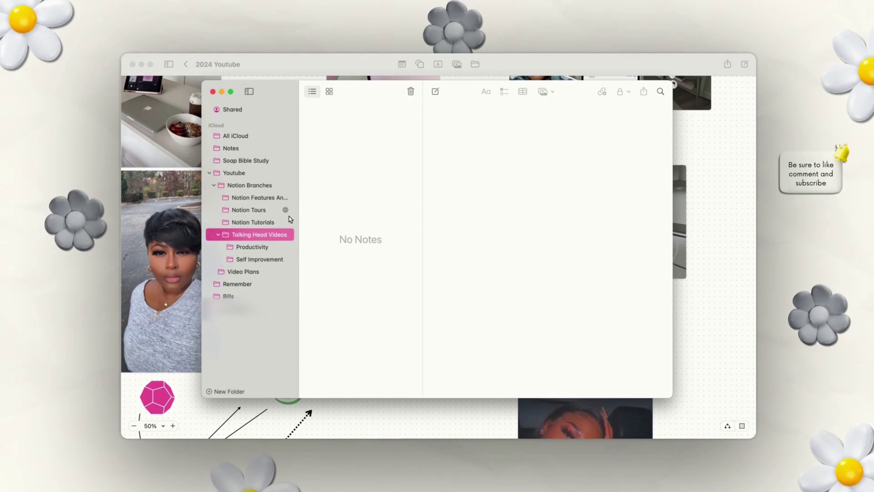
left_click(263, 212)
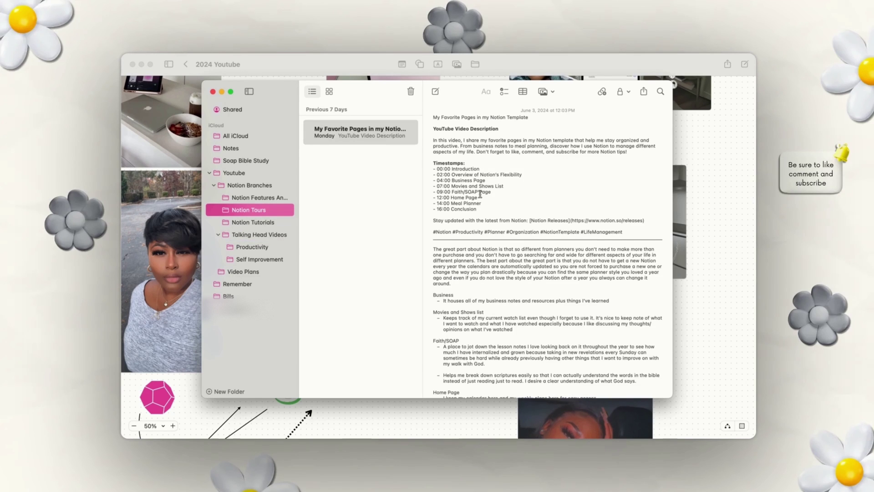
left_click(431, 134)
left_click_drag(432, 134, 640, 156)
key("super+c")
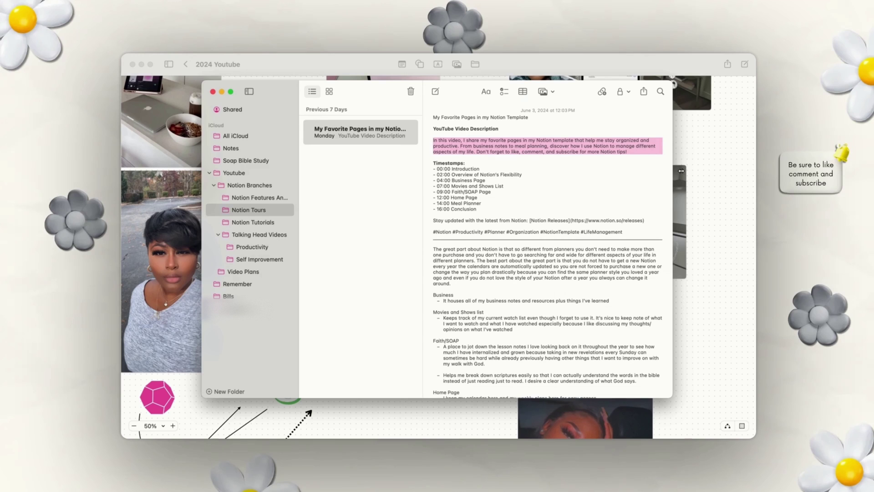
- Return to the Freeform board, paste the copied description, and delete the empty text box beneath the MY NOTION FAVORITES thumbnail
left_click(691, 235)
left_click(564, 296)
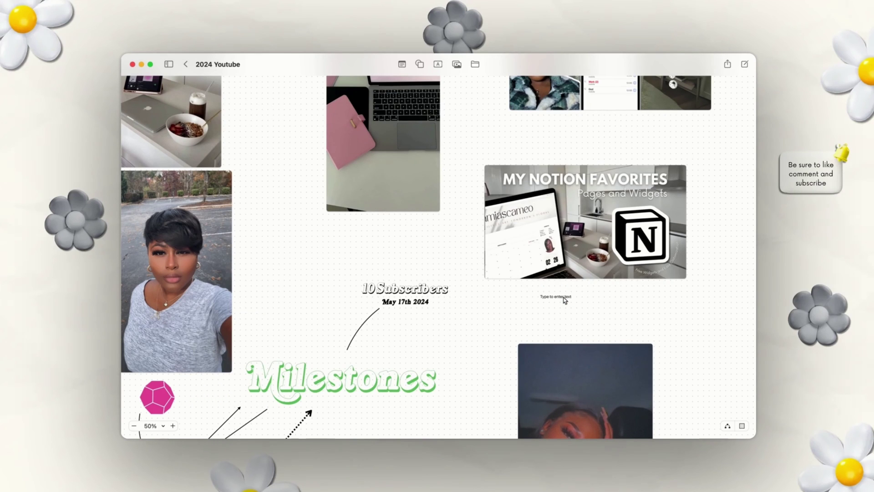
key("super+v")
left_click(565, 298)
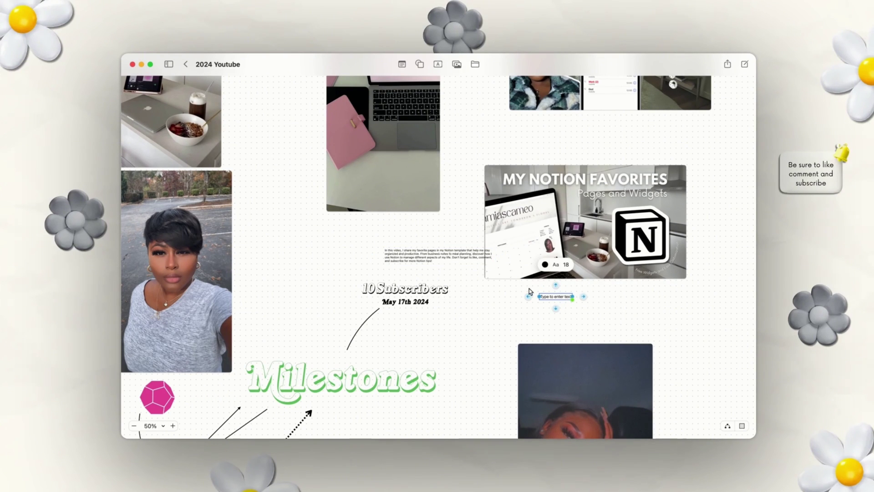
left_click(567, 299)
left_click(566, 300)
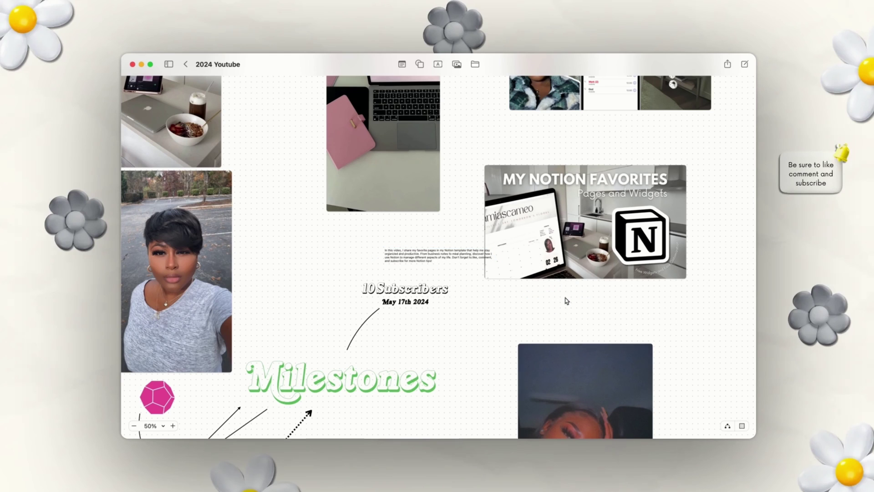
- Move the pasted description beneath the MY NOTION FAVORITES thumbnail, set its font size to 18, and enlarge the text box to nearly the thumbnail's width
left_click_drag(457, 259, 598, 309)
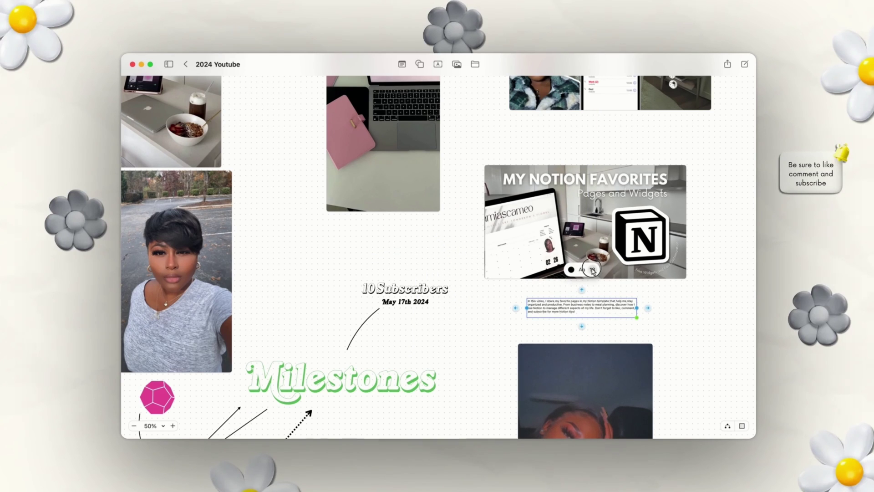
left_click(592, 270)
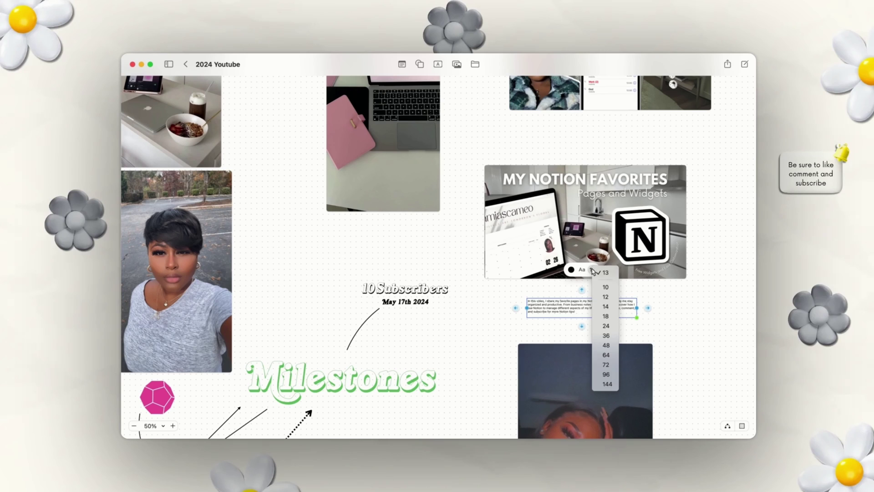
left_click(606, 316)
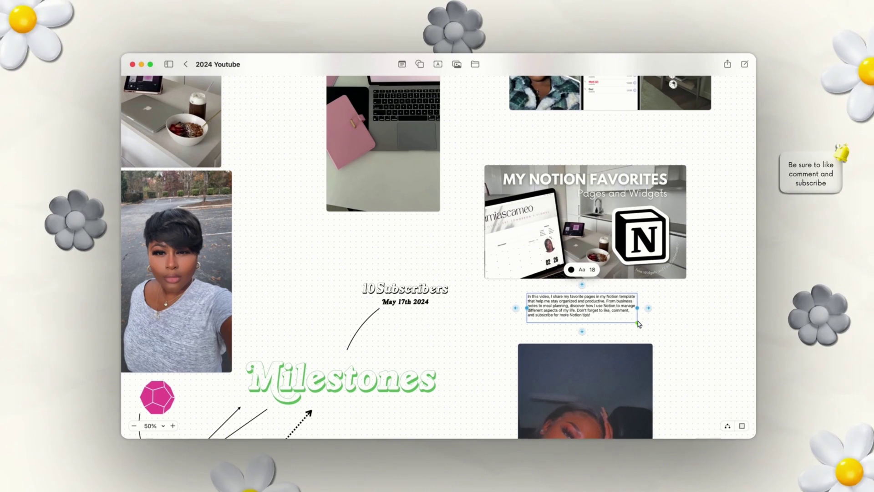
left_click_drag(638, 323, 681, 306)
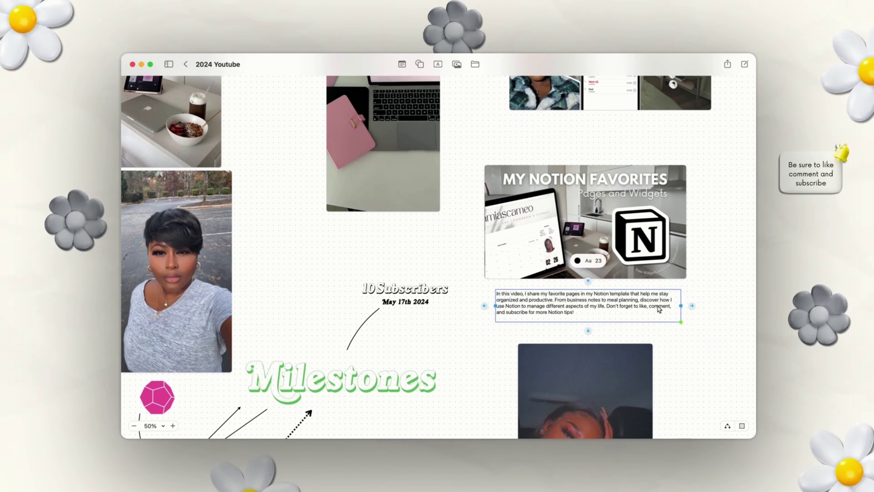
- Center-align the video description text and position it above the 10 Subscribers label
left_click(588, 260)
left_click(573, 240)
left_click(635, 330)
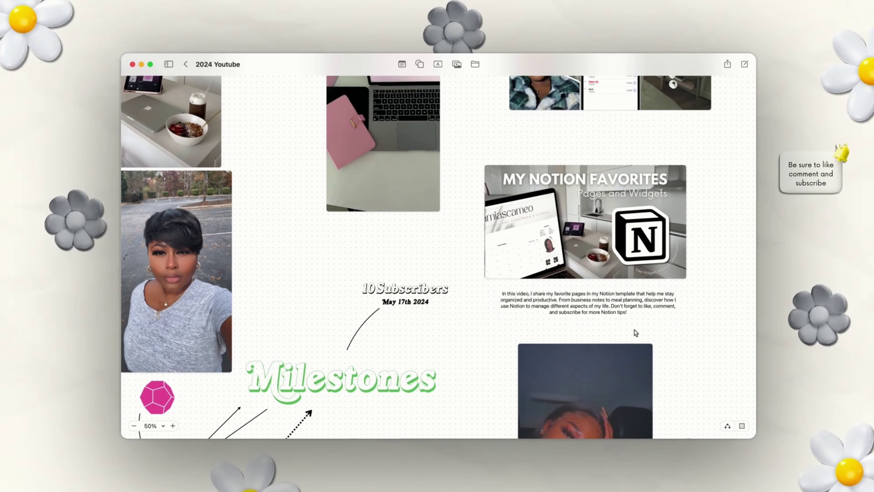
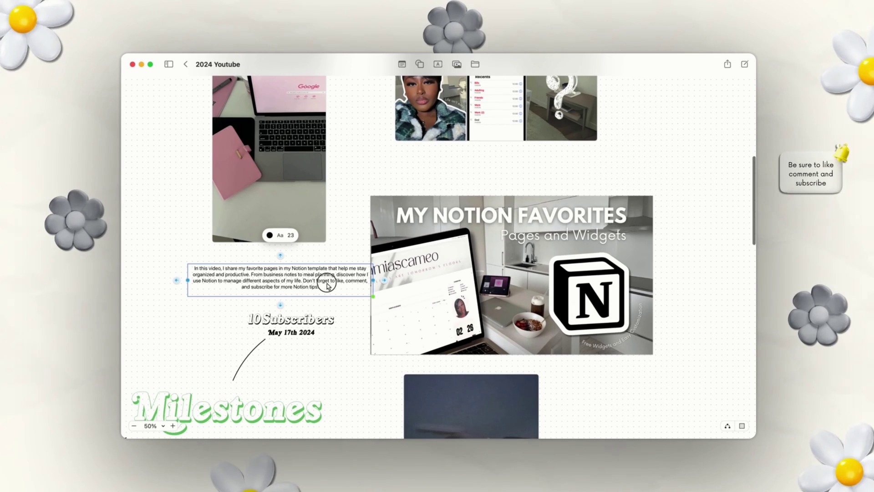
left_click_drag(327, 284, 291, 279)
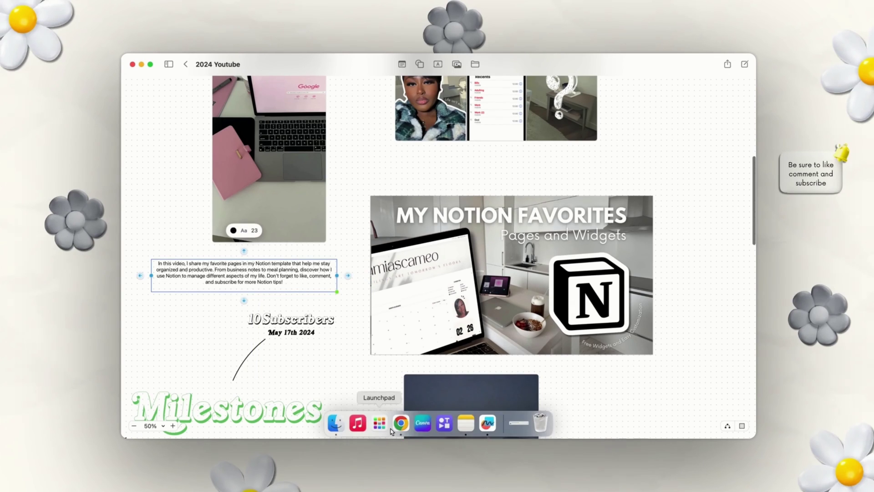
- Switch to Pinterest in Chrome, copy the main image of the Woven MacBook Case pin, and return to the Freeform board
left_click(393, 425)
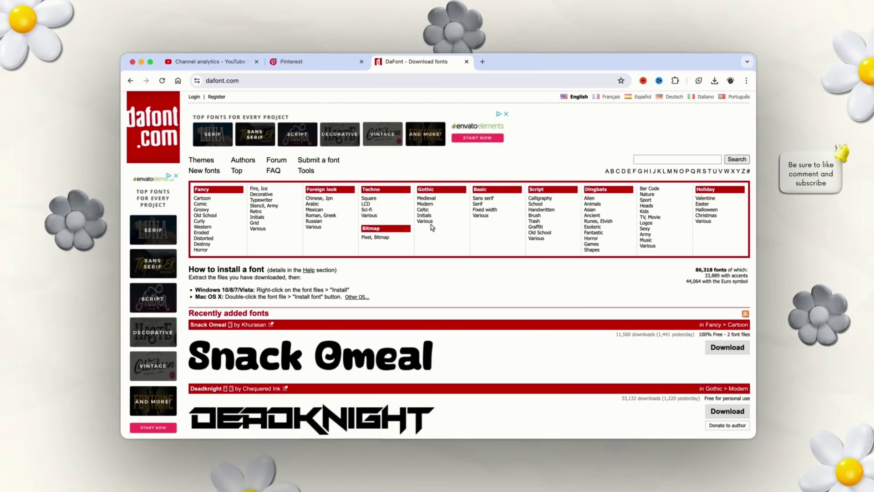
left_click(311, 72)
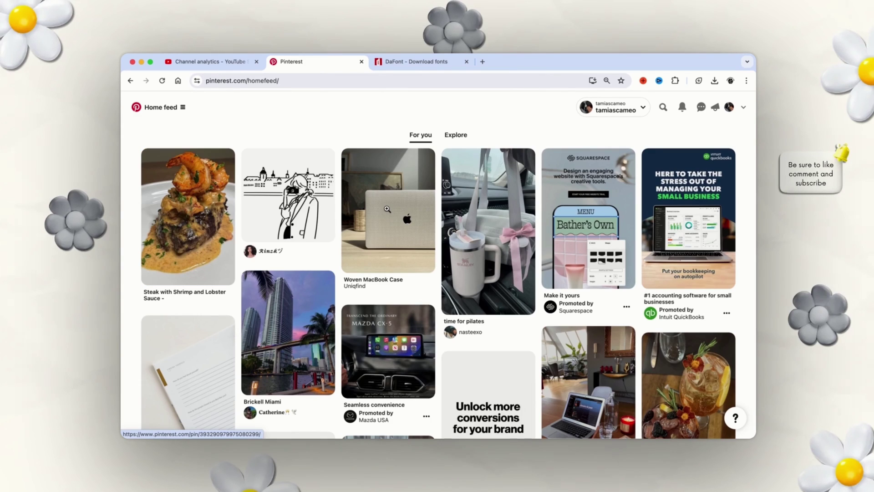
left_click(387, 209)
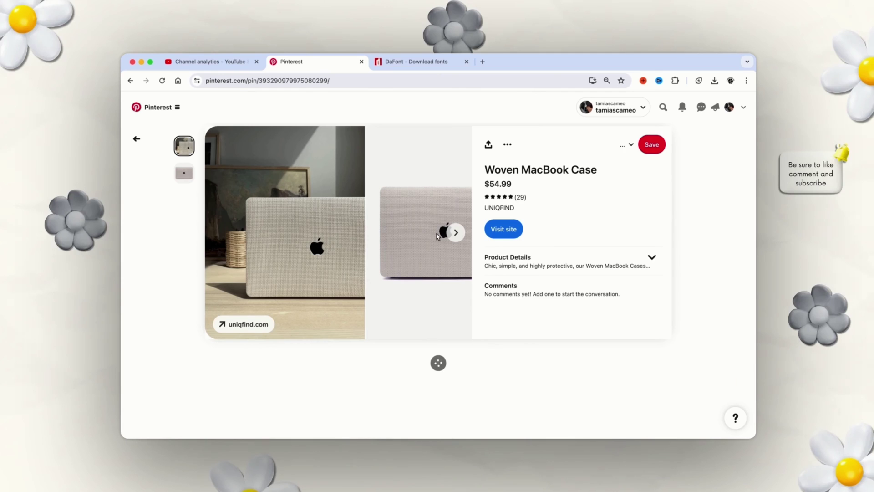
right_click(294, 248)
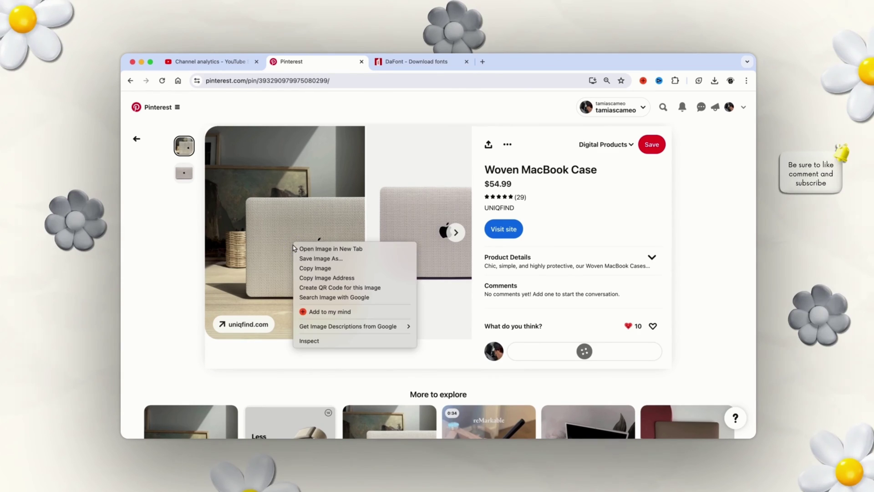
left_click(318, 269)
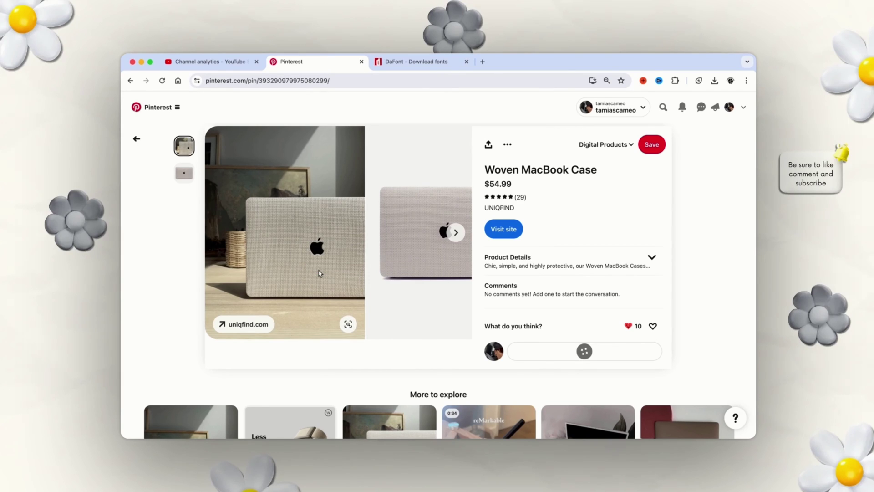
mouse_move(458, 432)
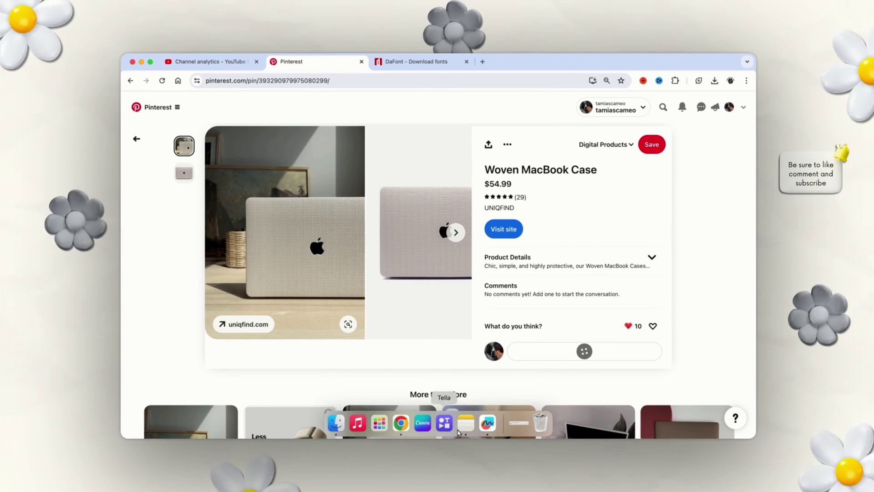
left_click(488, 424)
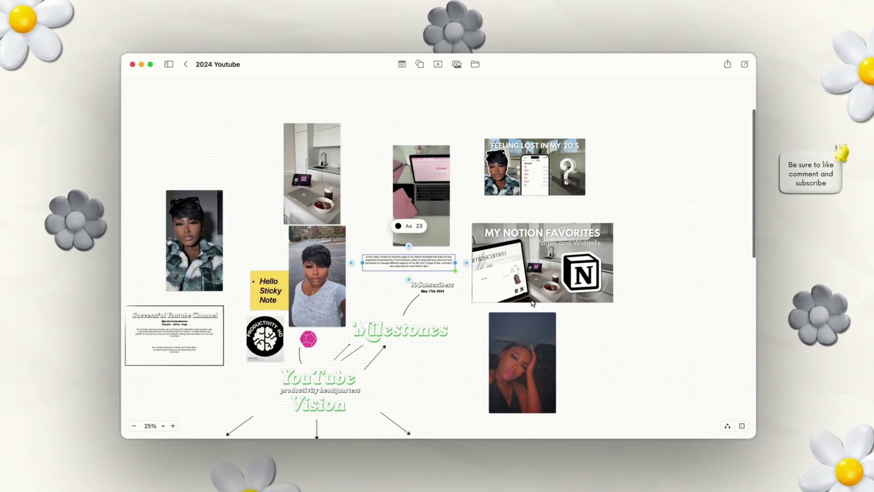
- Paste the copied MacBook image, place it beside the portrait photo below the MY NOTION FAVORITES thumbnail, and restore its original size
left_click_drag(437, 251, 582, 352)
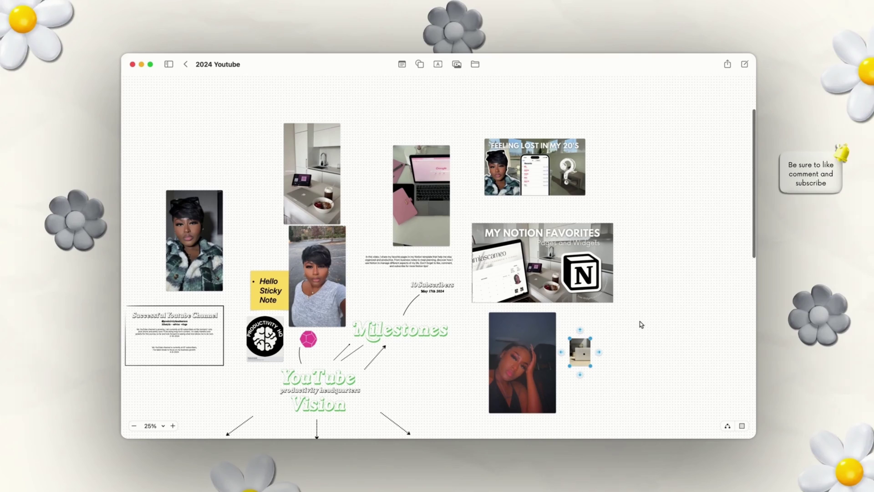
scroll(629, 300, "up", 5)
left_click(621, 253)
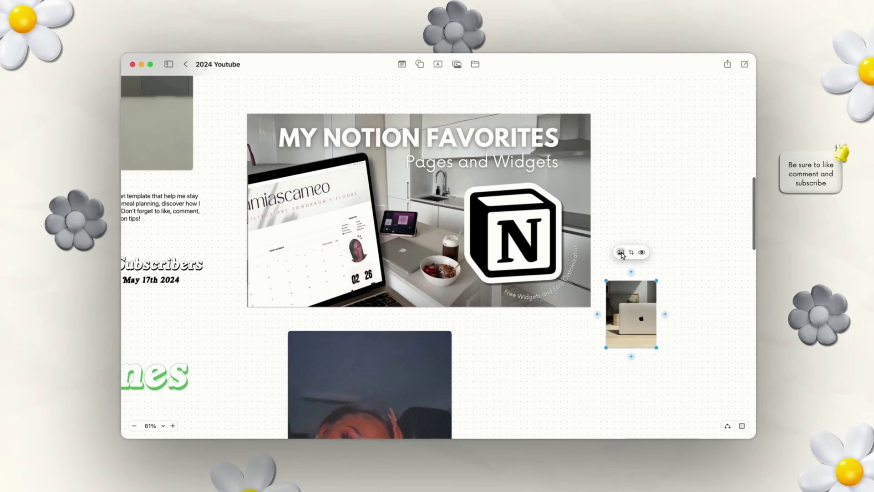
left_click(601, 220)
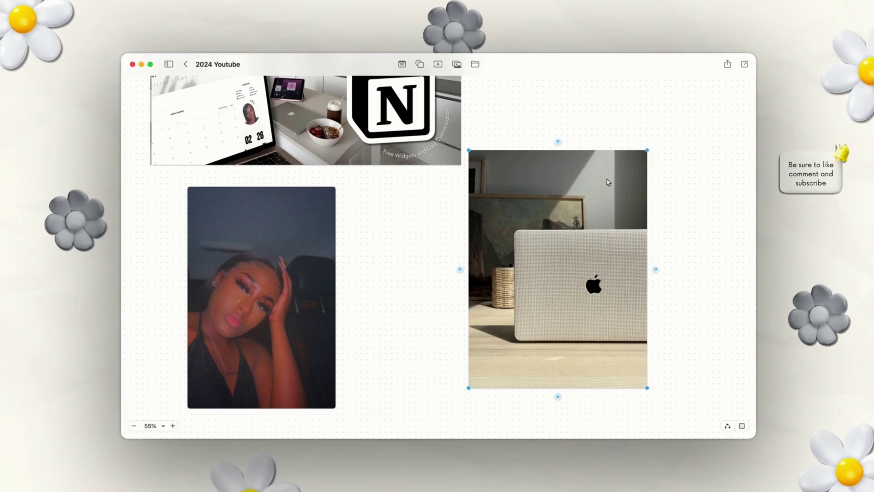
- Nudge the MacBook image slightly and remove its background, leaving only the laptop
left_click_drag(550, 187, 558, 194)
left_click(555, 129)
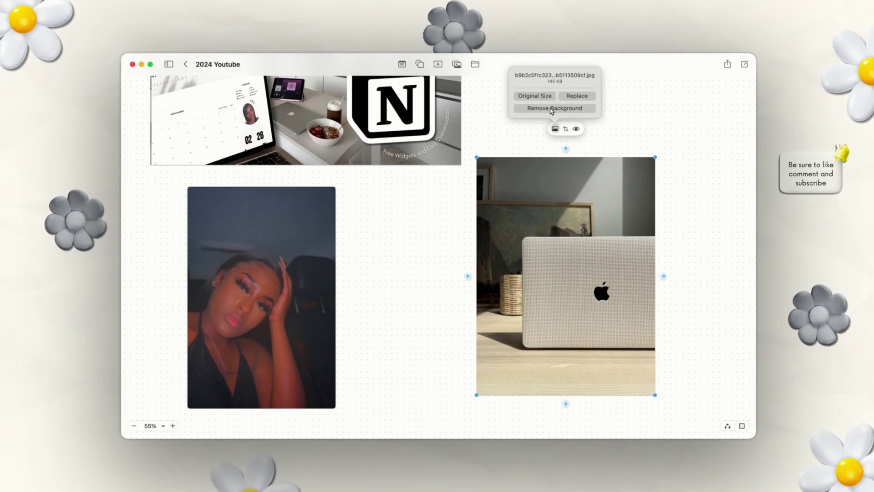
left_click(550, 108)
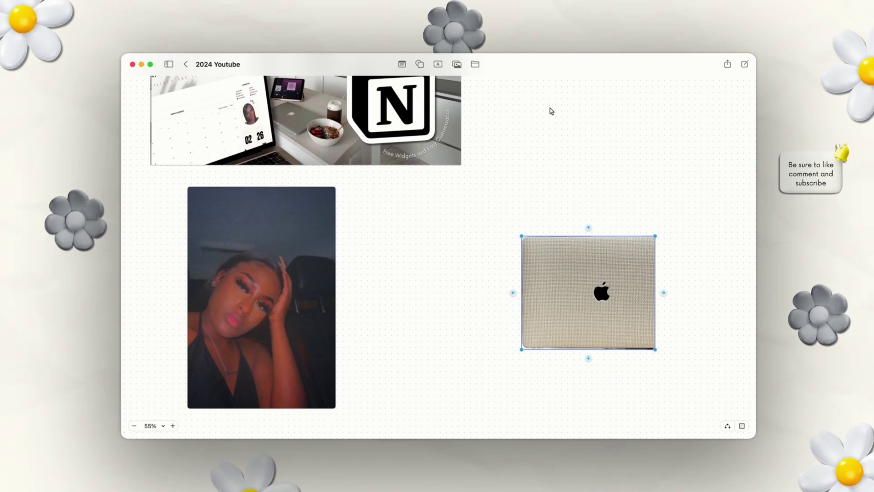
left_click(550, 108)
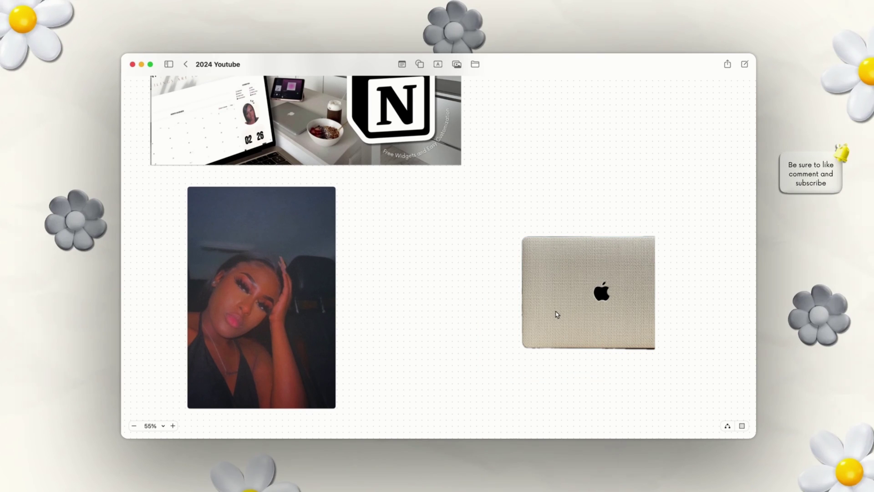
- Inspect the image options for the portrait photo, and reselect the MacBook cutout
left_click(302, 349)
left_click(251, 158)
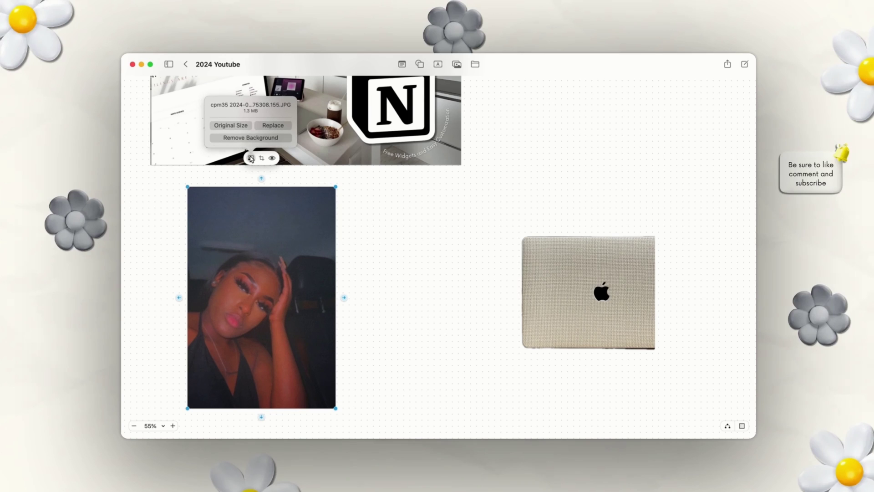
left_click(612, 325)
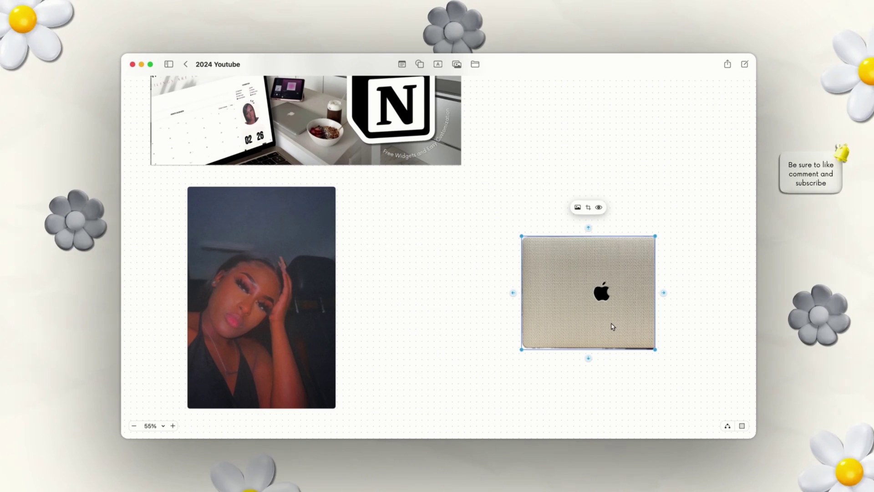
- Switch to Finder, view the files in the Downloads folder, and close the window to return to the board
mouse_move(460, 437)
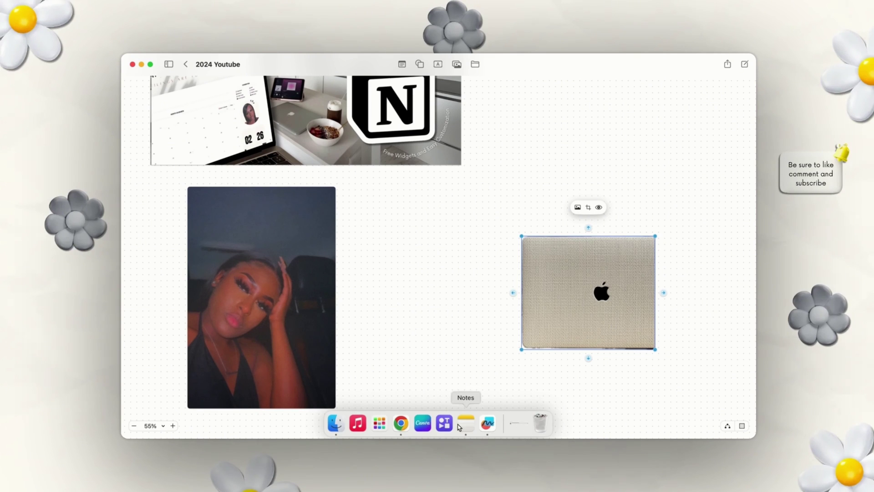
left_click(337, 422)
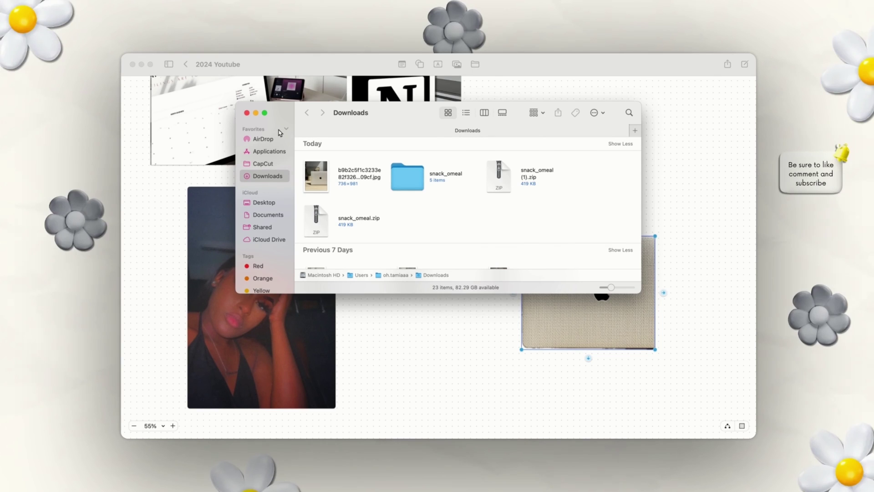
left_click(247, 113)
- Select the dotted arrow that points from the YouTube Vision title to Milestones
scroll(455, 290, "down", 5)
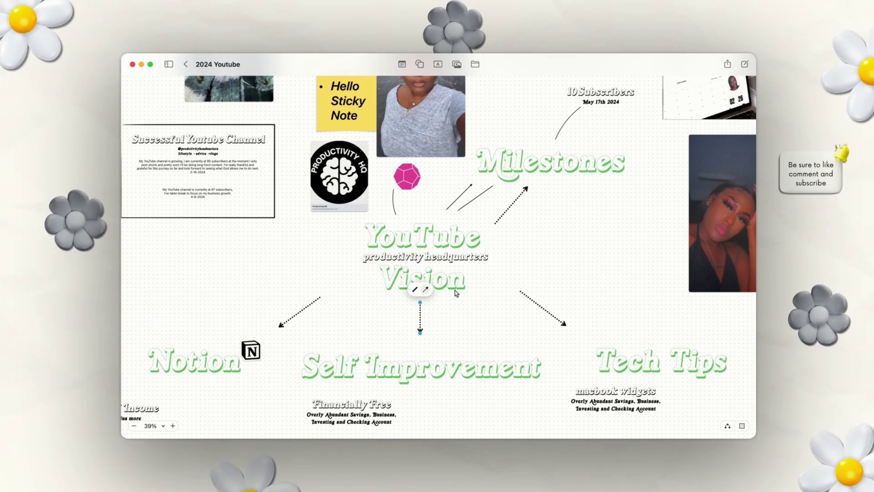
left_click(512, 205)
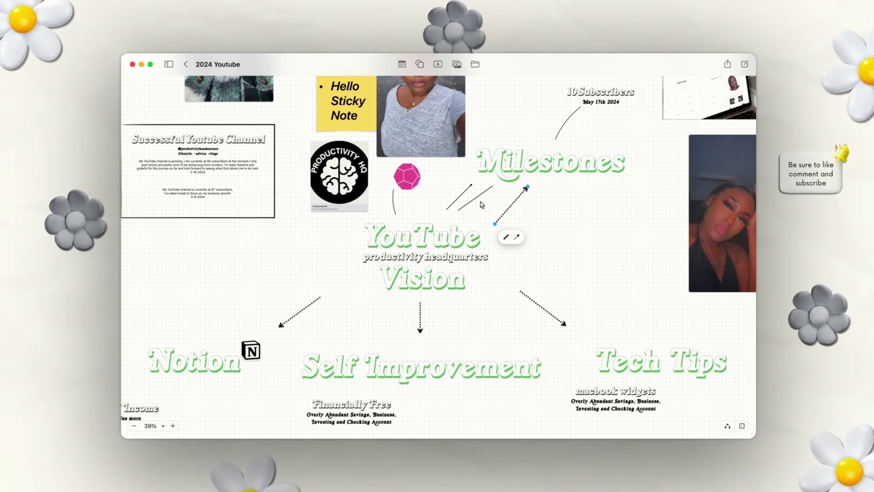